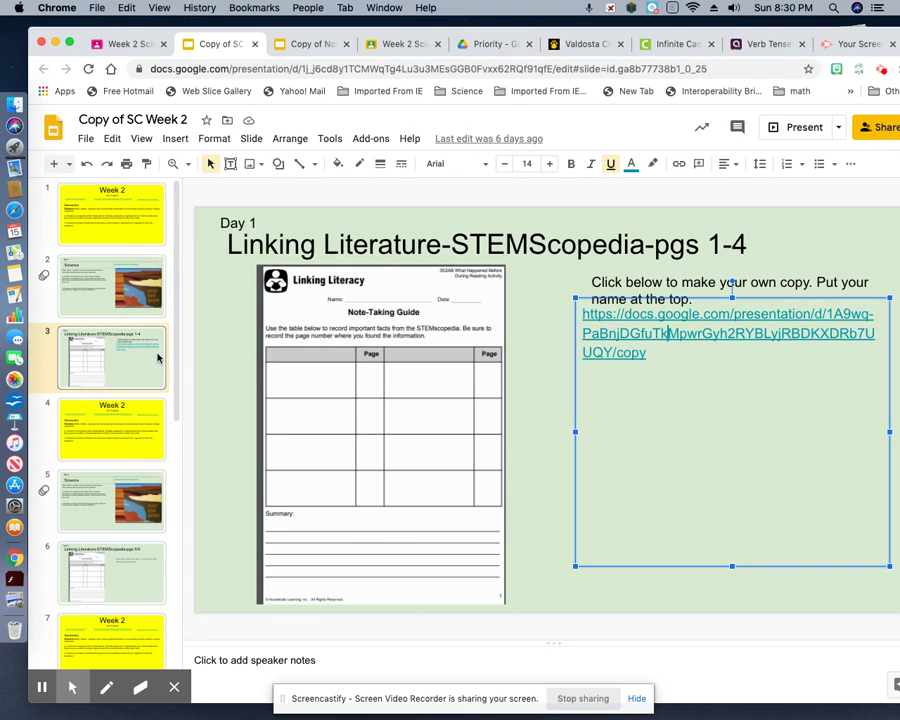
- Open the Note-Taking-Fossils link on the Day 1 Linking Literature slide in its own tab
left_click(122, 236)
left_click(102, 296)
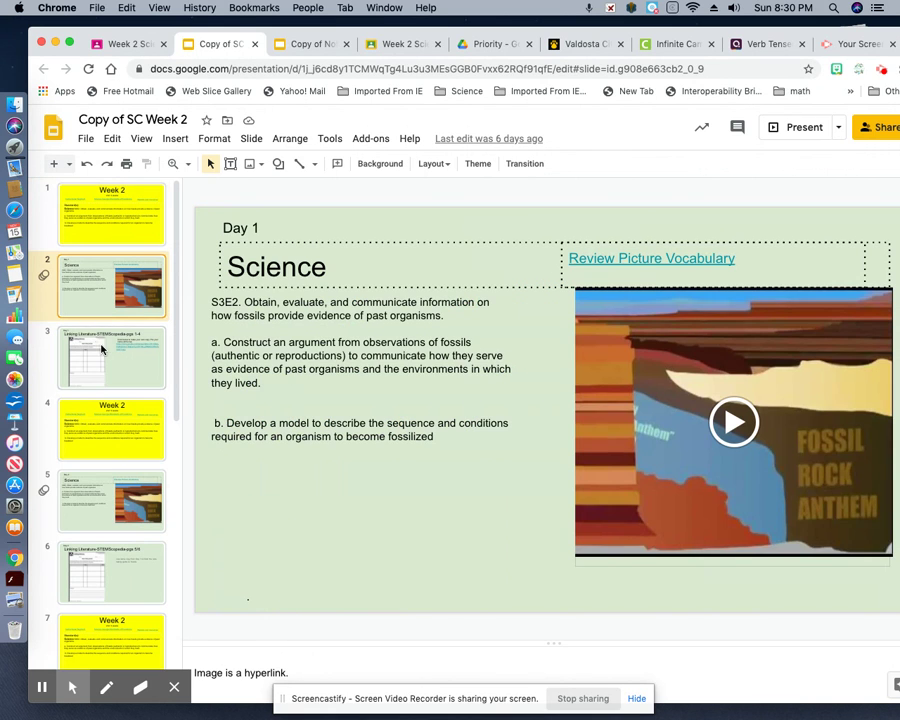
left_click(123, 366)
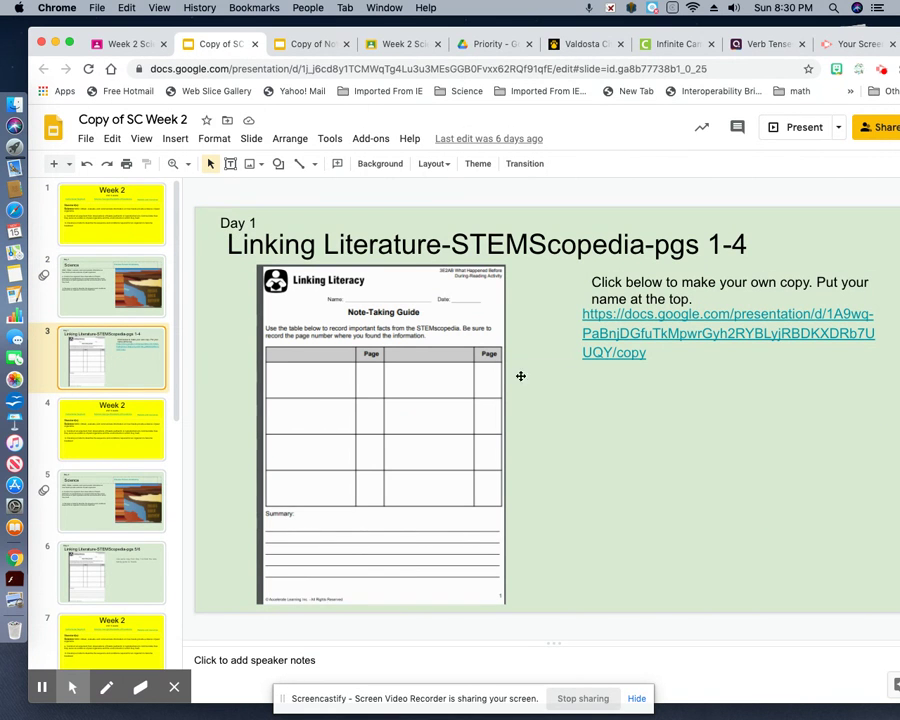
left_click(681, 316)
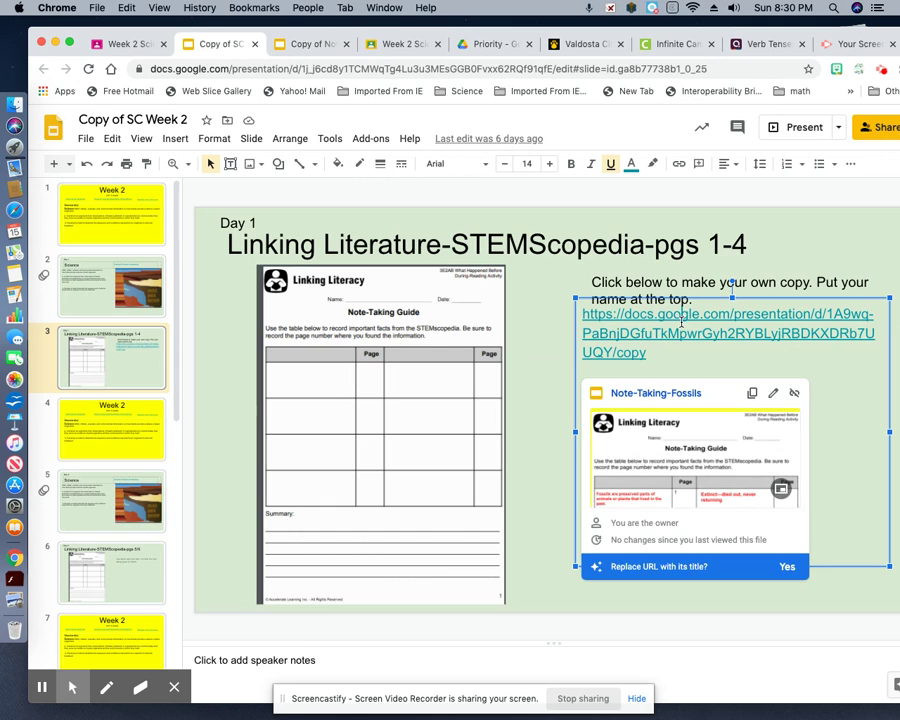
mouse_move(672, 410)
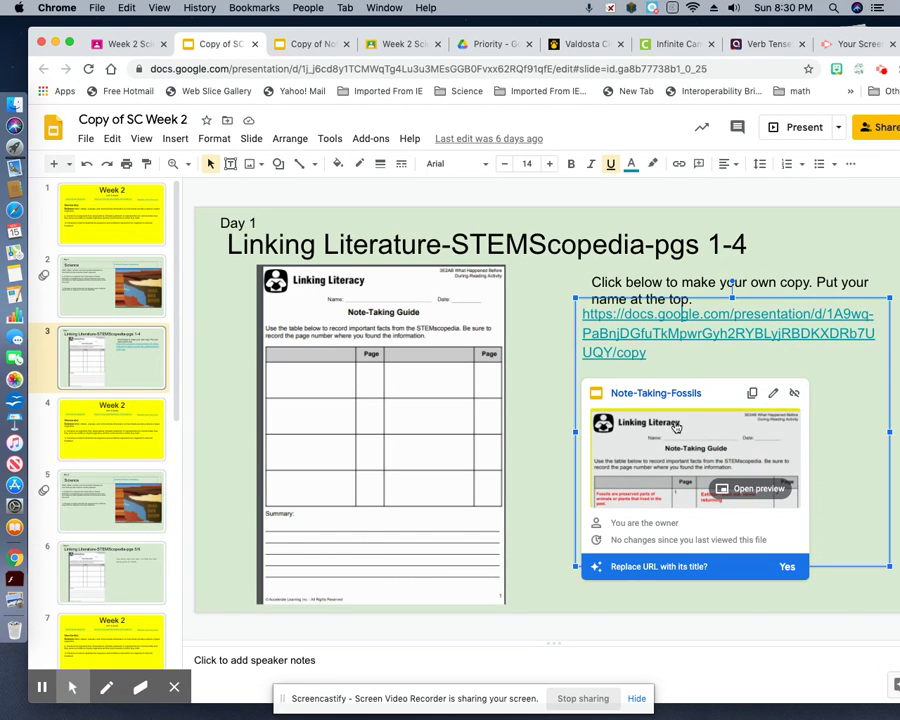
left_click(691, 437)
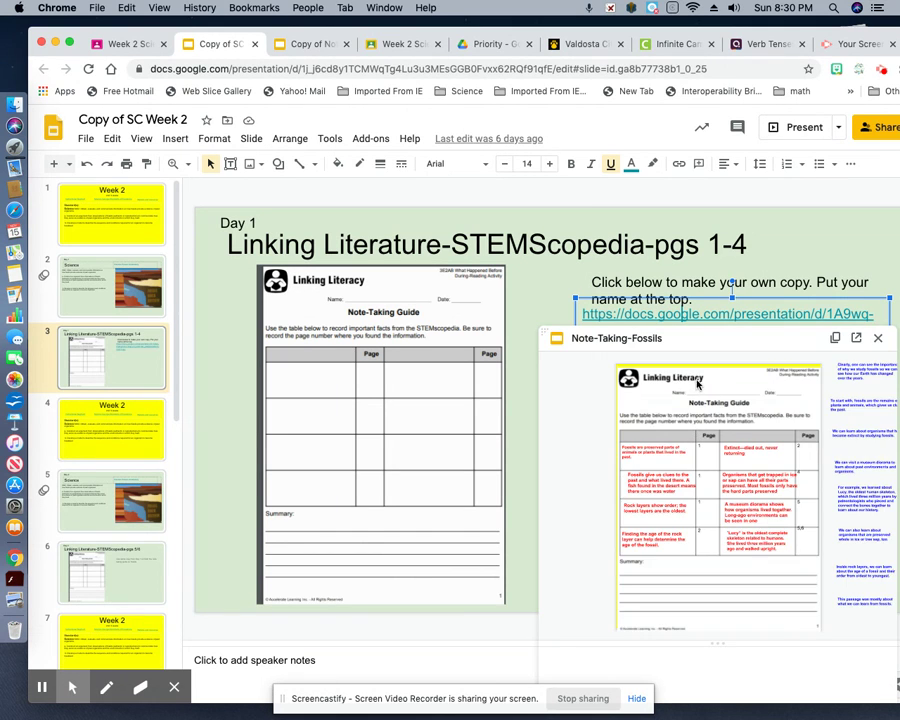
left_click(854, 339)
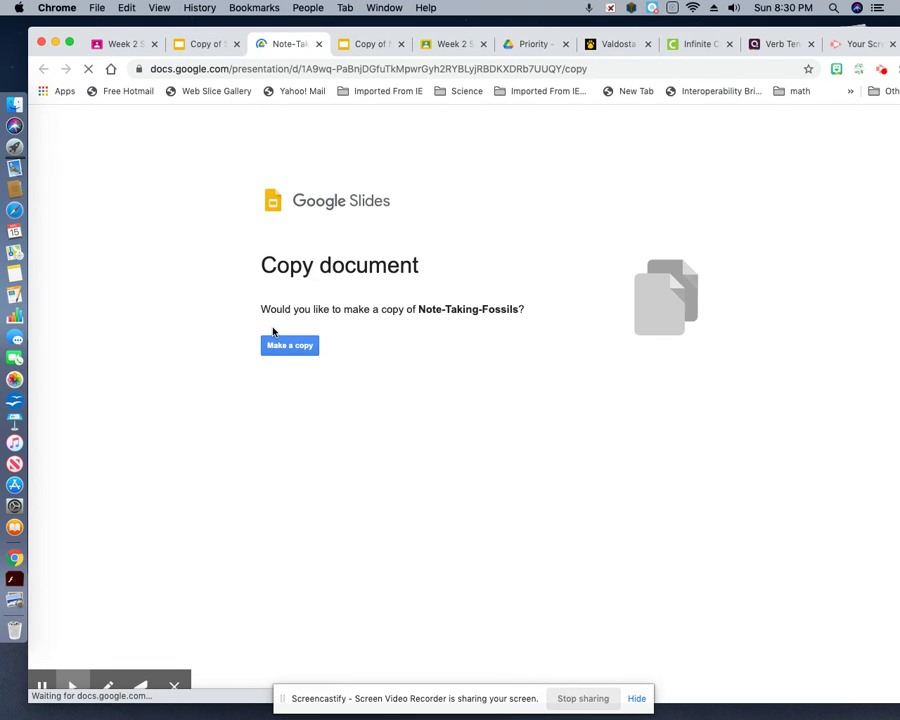
- Make a copy of Note-Taking-Fossils and add "Name" in front of the copy's title
left_click(296, 346)
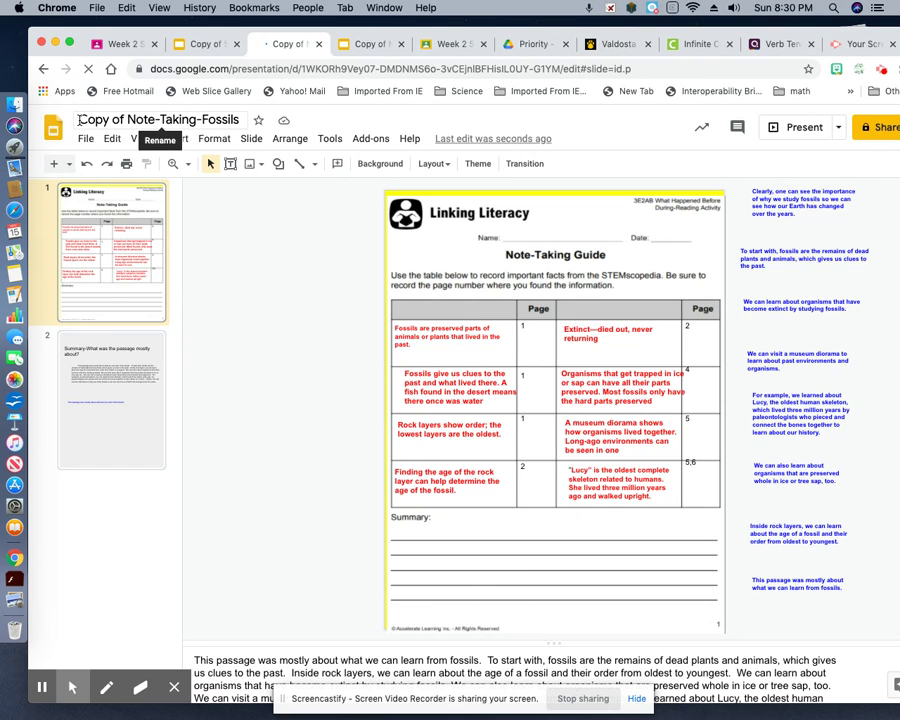
left_click(80, 119)
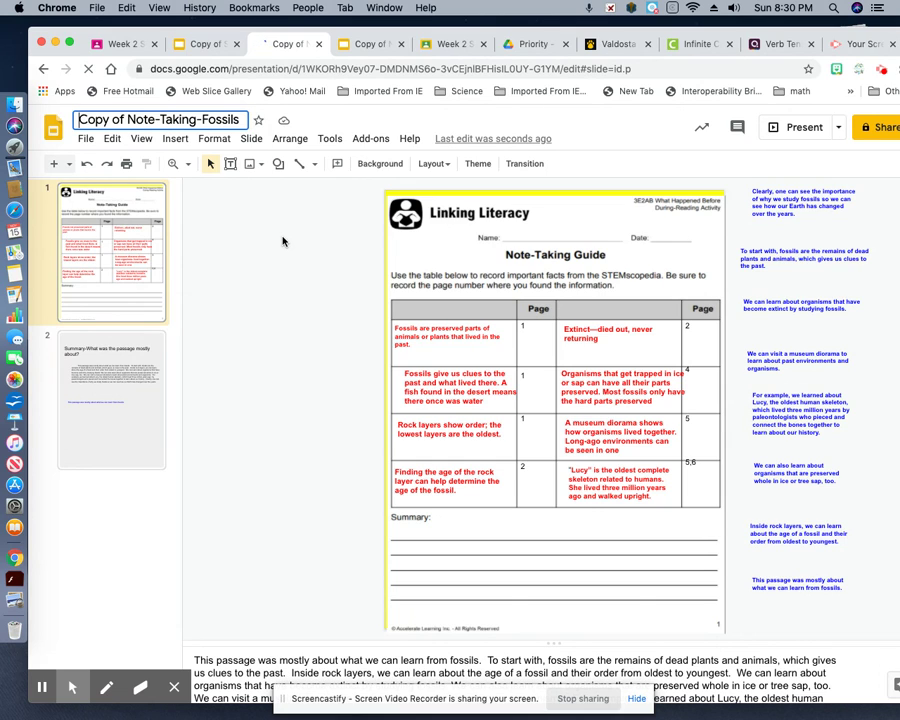
type("Name")
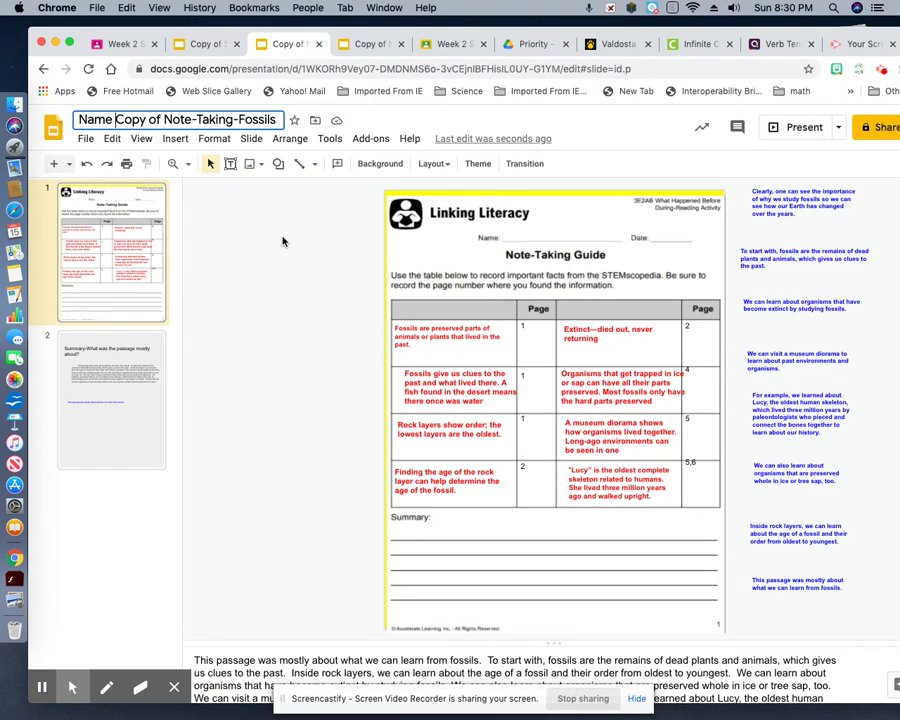
- Move the first three red notes out of the table's left column into the blank area beside the page
left_click(422, 342)
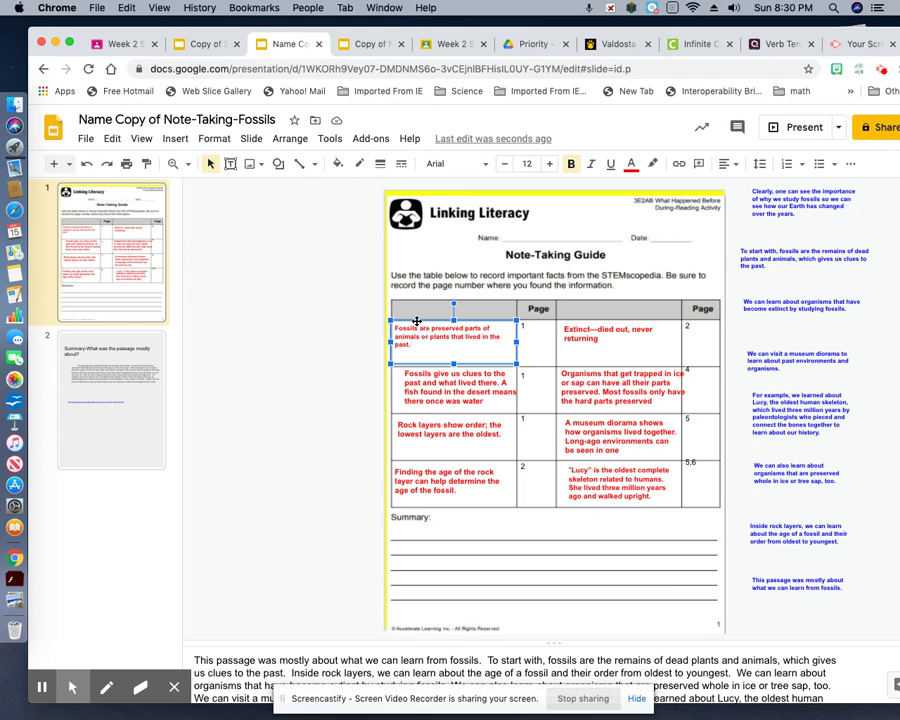
left_click_drag(417, 321, 233, 243)
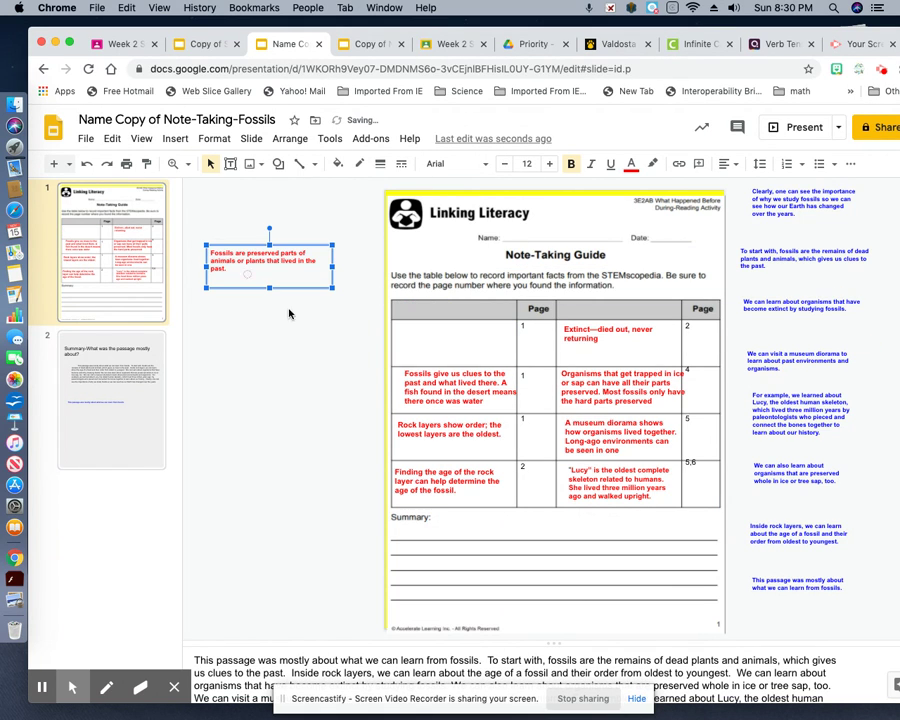
left_click_drag(422, 374, 245, 333)
left_click_drag(448, 420, 258, 426)
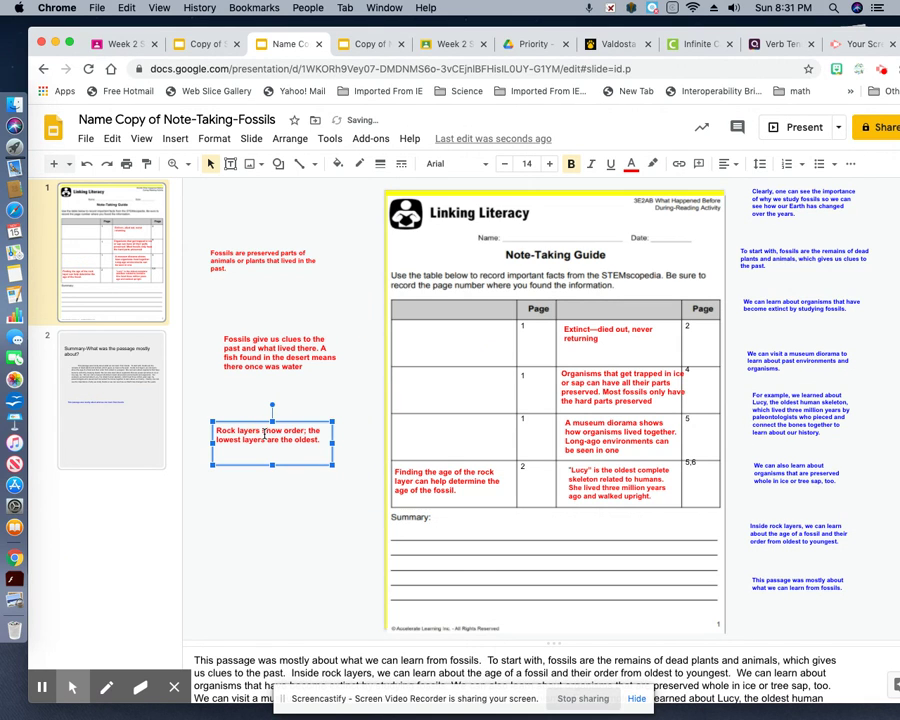
- Place the three red notes on preserved parts, fossil clues and rock layers back into the first three left-column cells
left_click(228, 247)
left_click_drag(228, 247, 410, 321)
left_click(240, 329)
left_click_drag(240, 329, 418, 368)
left_click(279, 432)
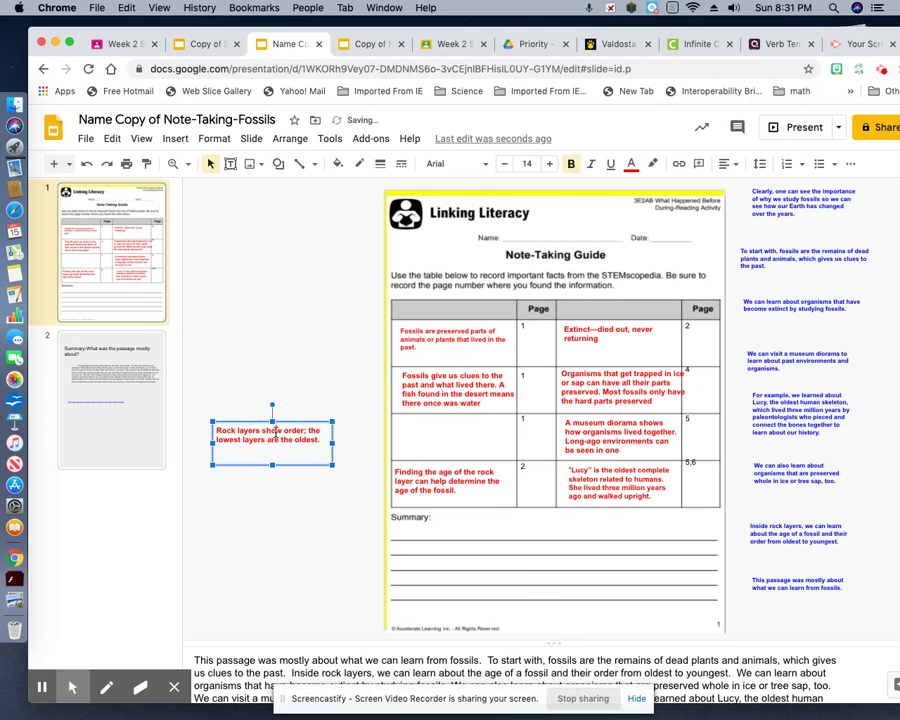
left_click_drag(262, 432, 438, 413)
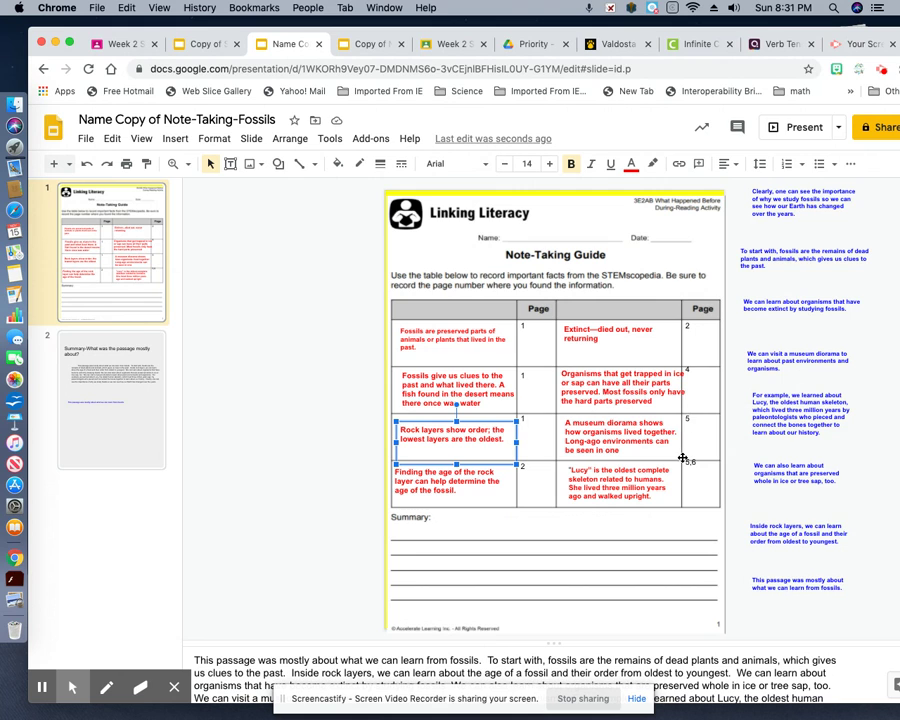
- Delete the black summary paragraph on slide 2 together with its text box
left_click(130, 394)
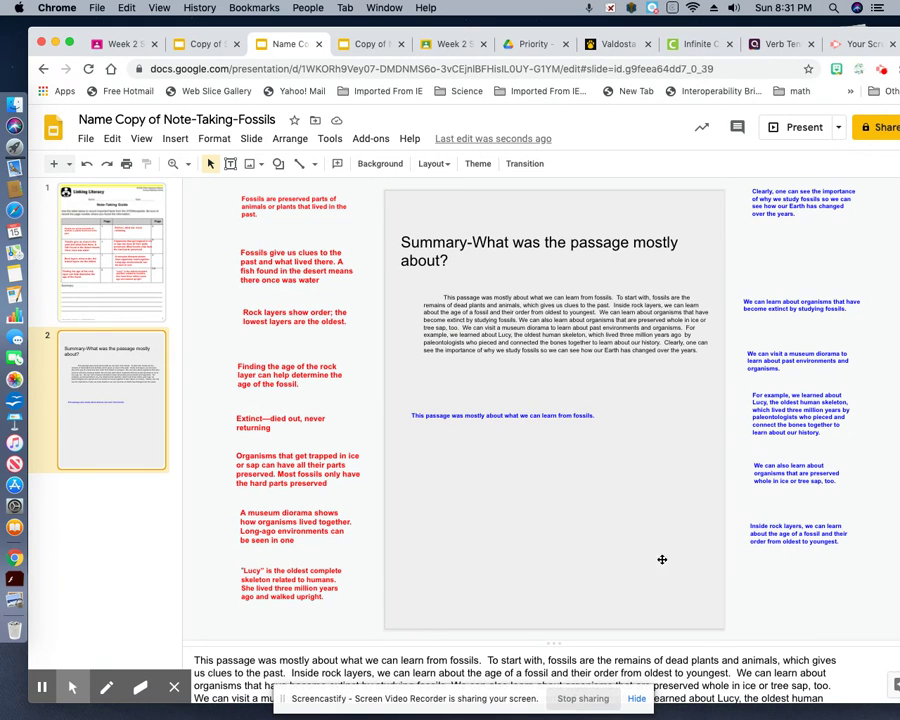
left_click(517, 333)
left_click_drag(441, 297, 631, 376)
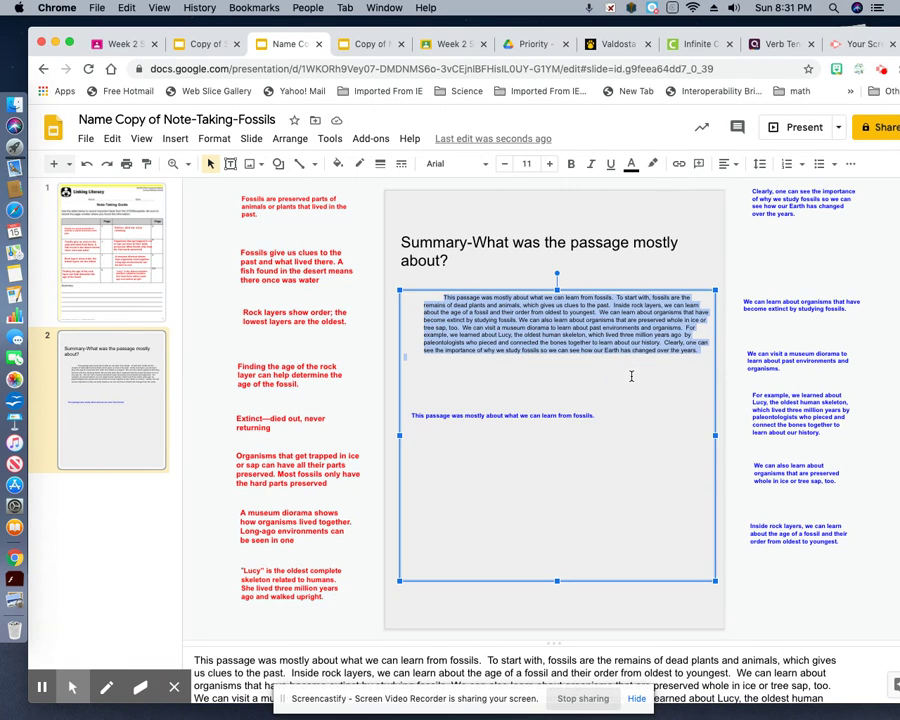
key("BackSpace")
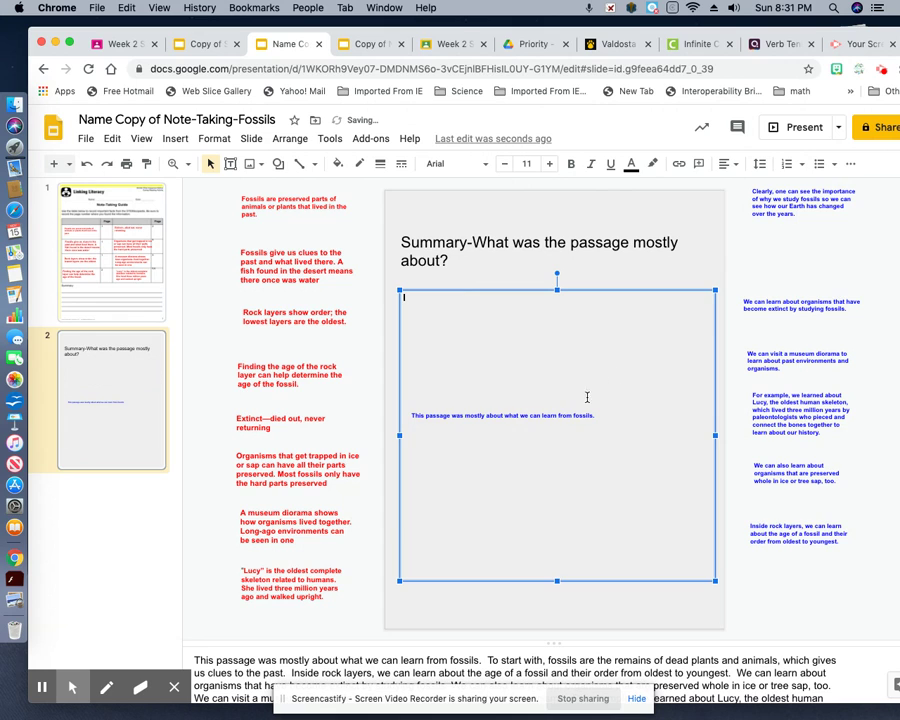
left_click(458, 290)
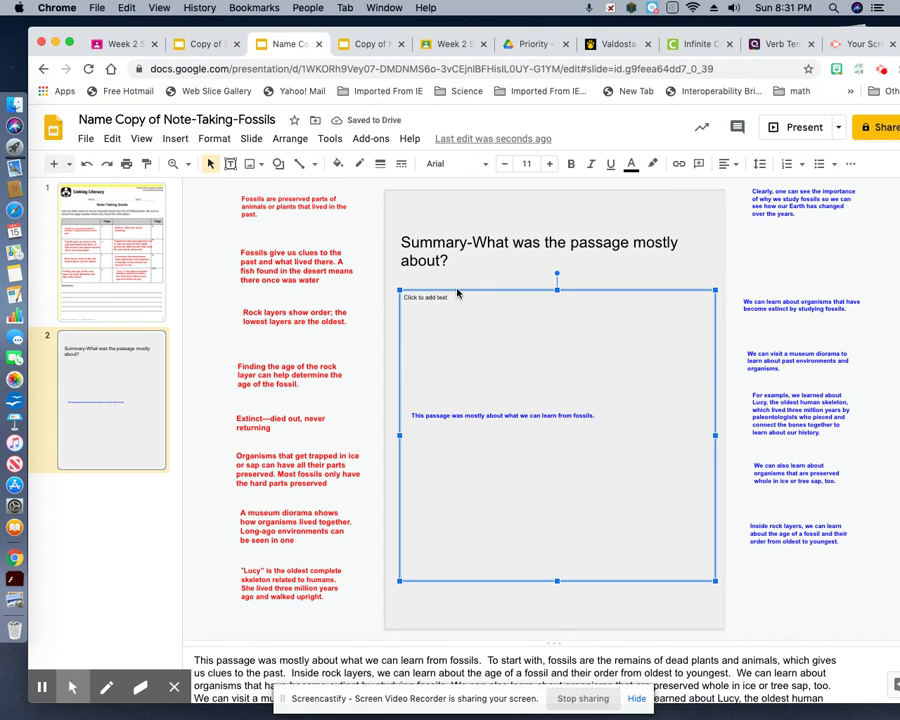
key("BackSpace")
- Move "This passage was mostly about what we can learn from fossils." beside the page and place the "Inside rock layers" sentence under the heading
left_click(448, 415)
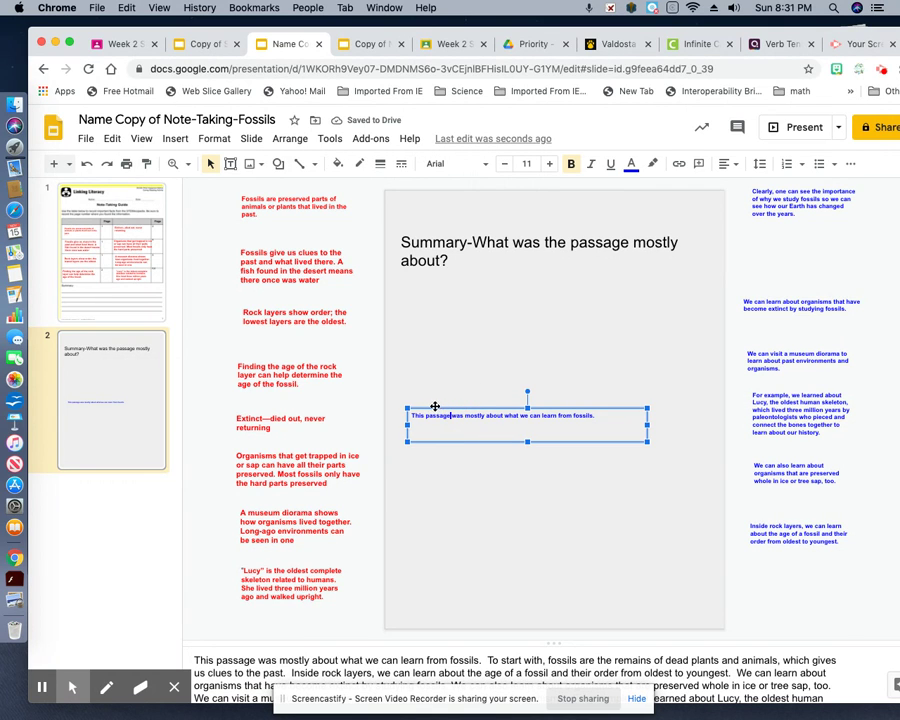
left_click_drag(430, 407, 760, 562)
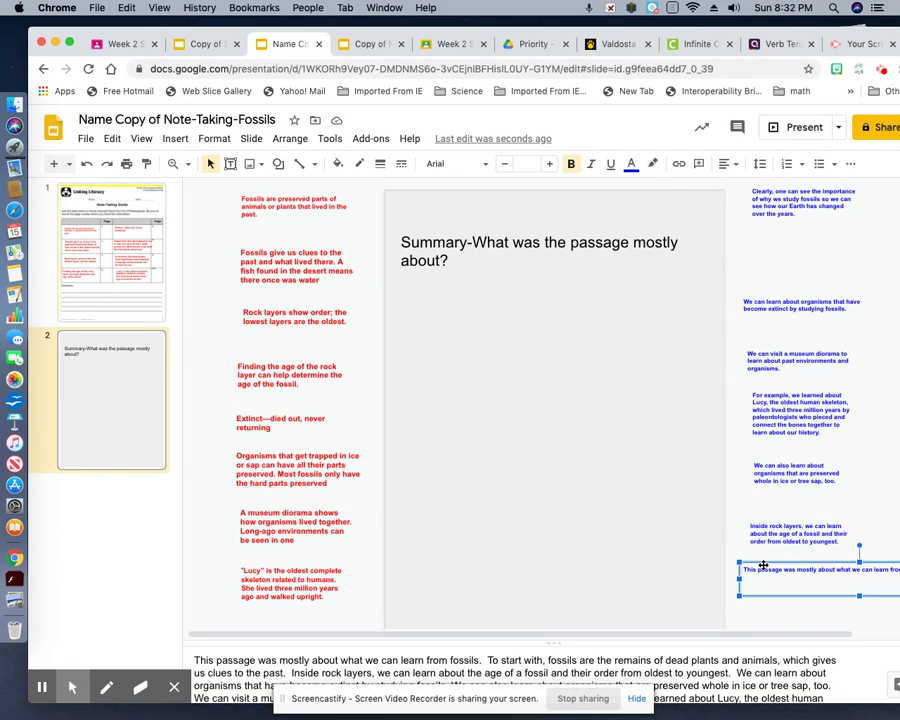
left_click_drag(762, 562, 435, 320)
- Try to move the "Inside rock layers" sentence from under the heading, undoing each accidental move of the heading
left_click_drag(441, 277, 780, 527)
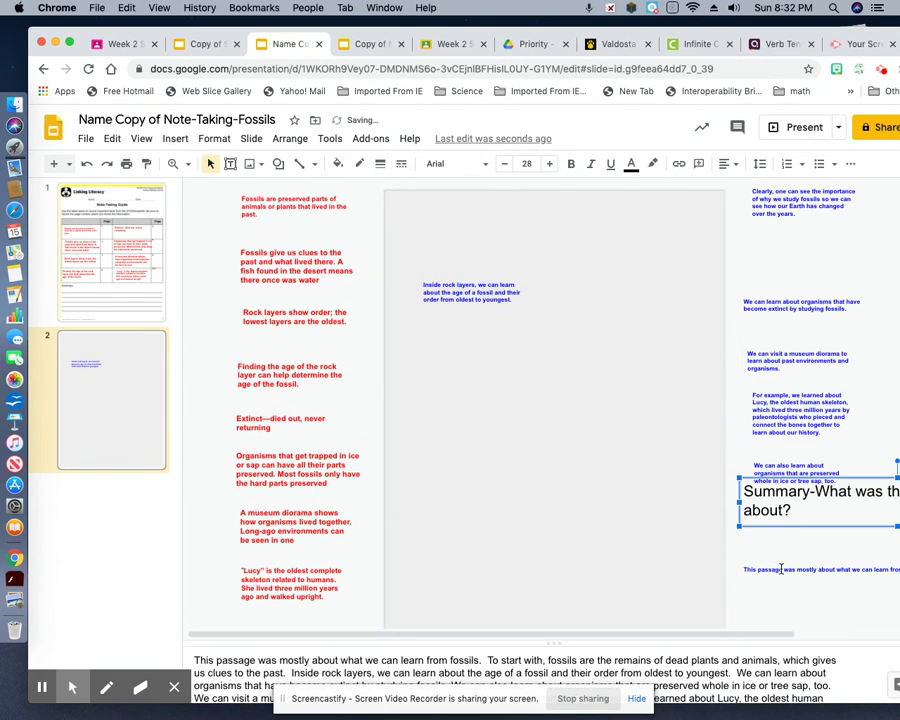
left_click(87, 164)
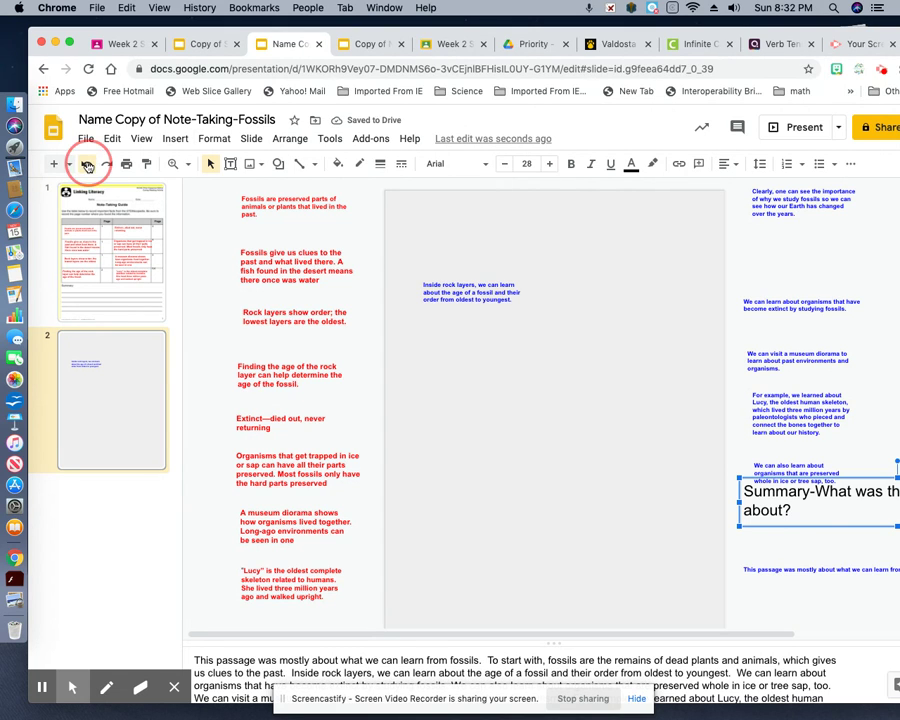
left_click(434, 294)
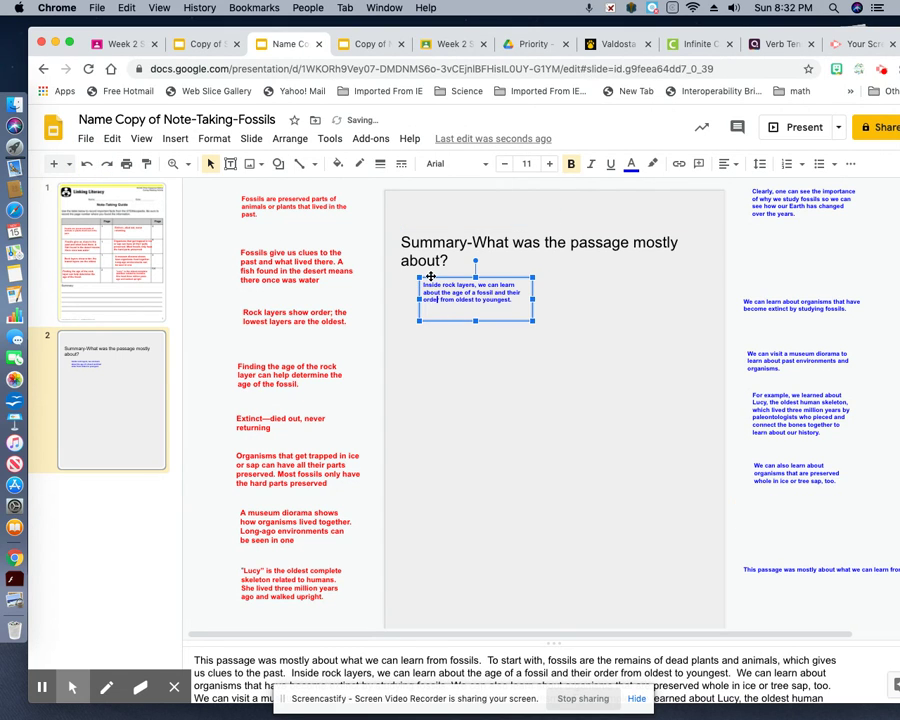
left_click_drag(434, 294, 765, 522)
left_click(88, 163)
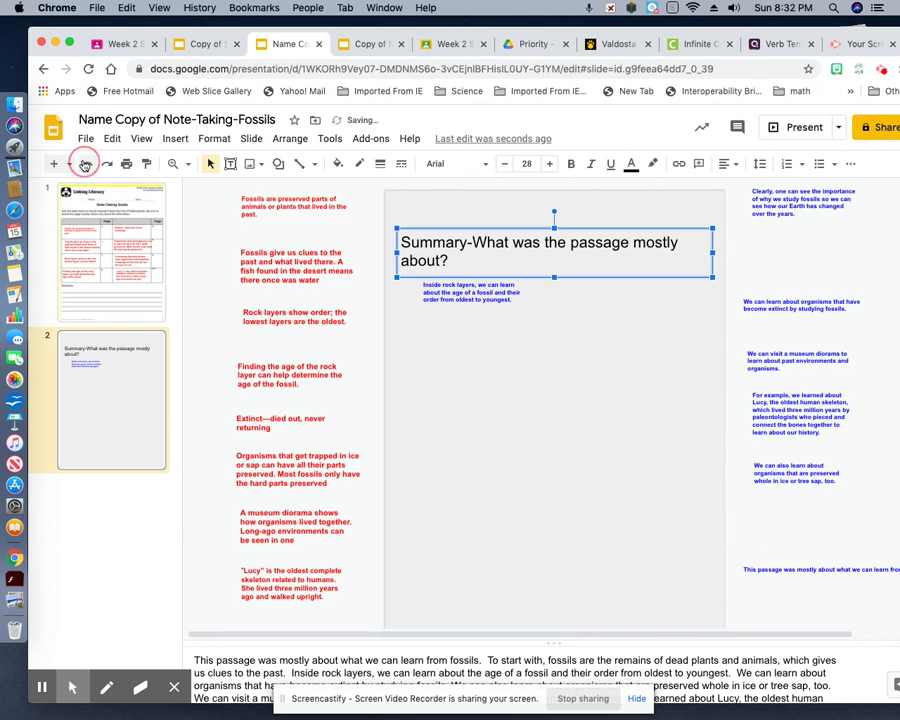
left_click(437, 281)
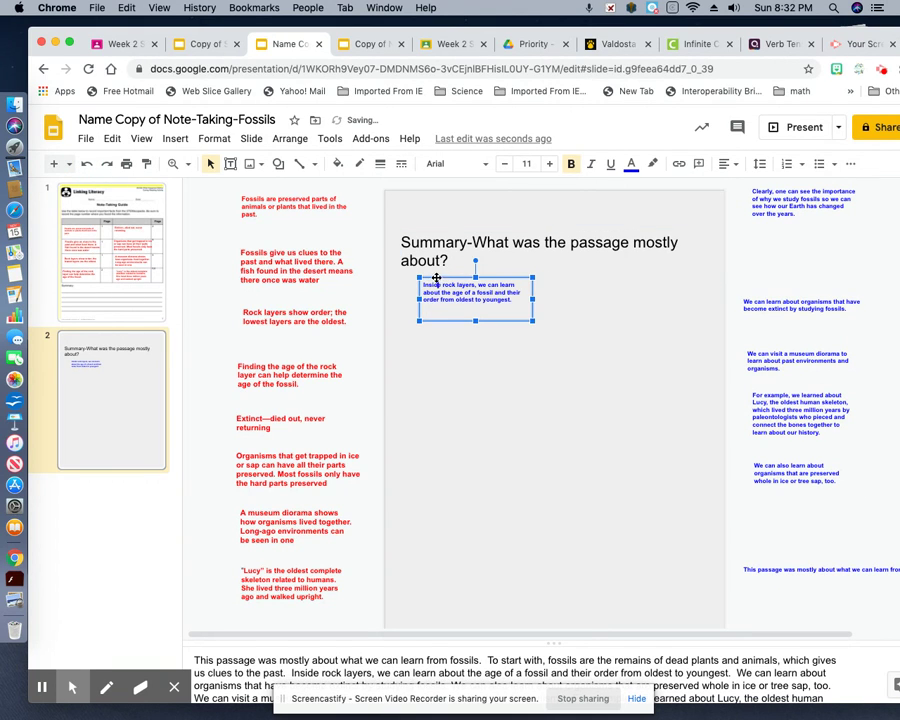
left_click_drag(436, 279, 775, 516)
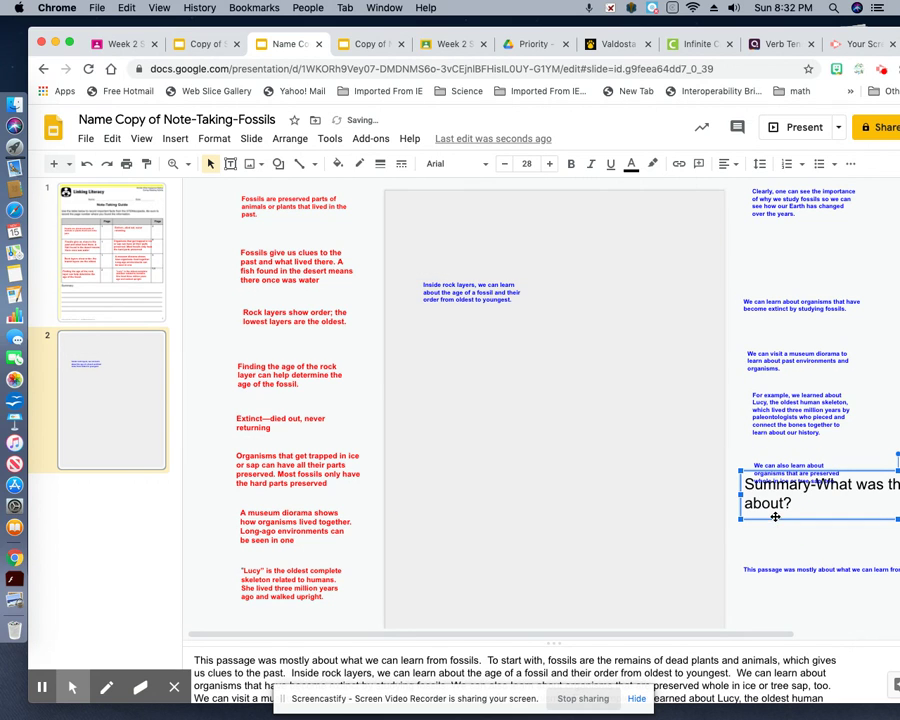
left_click(88, 163)
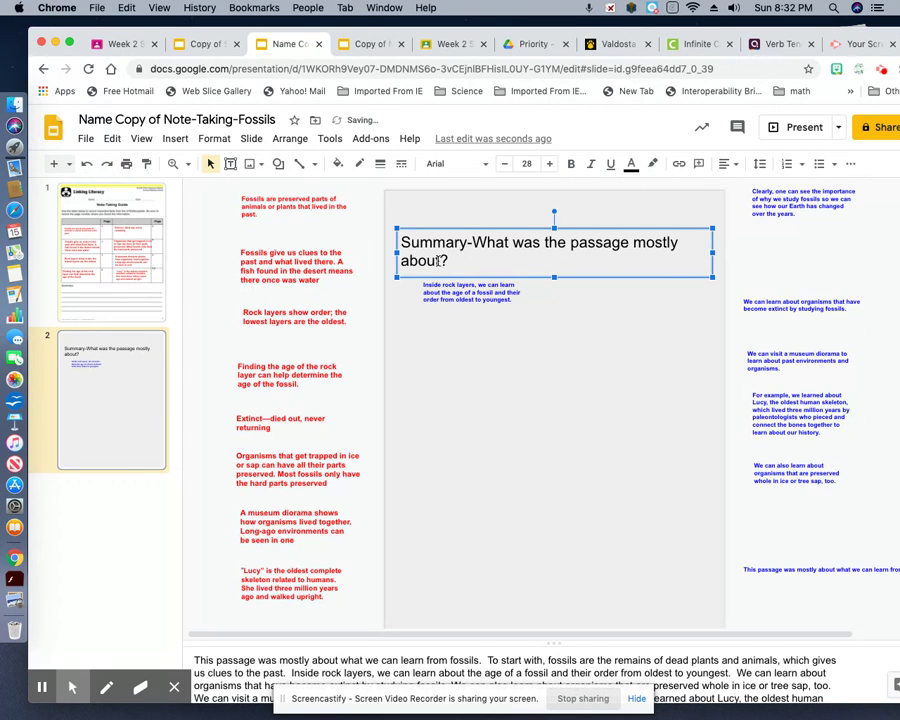
left_click(437, 290)
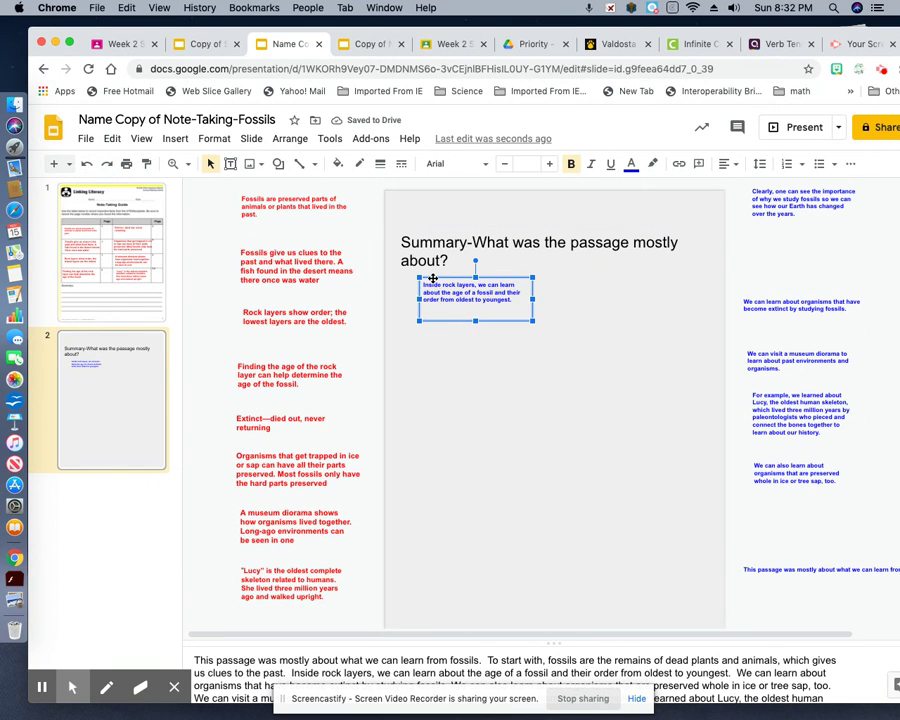
left_click(472, 347)
left_click_drag(460, 262, 476, 319)
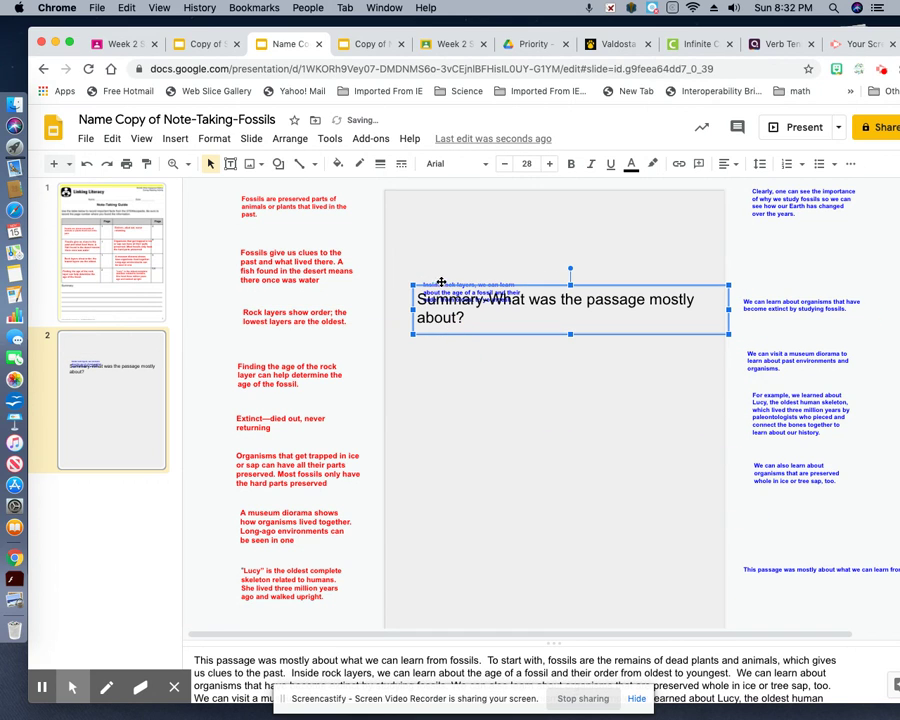
left_click(88, 163)
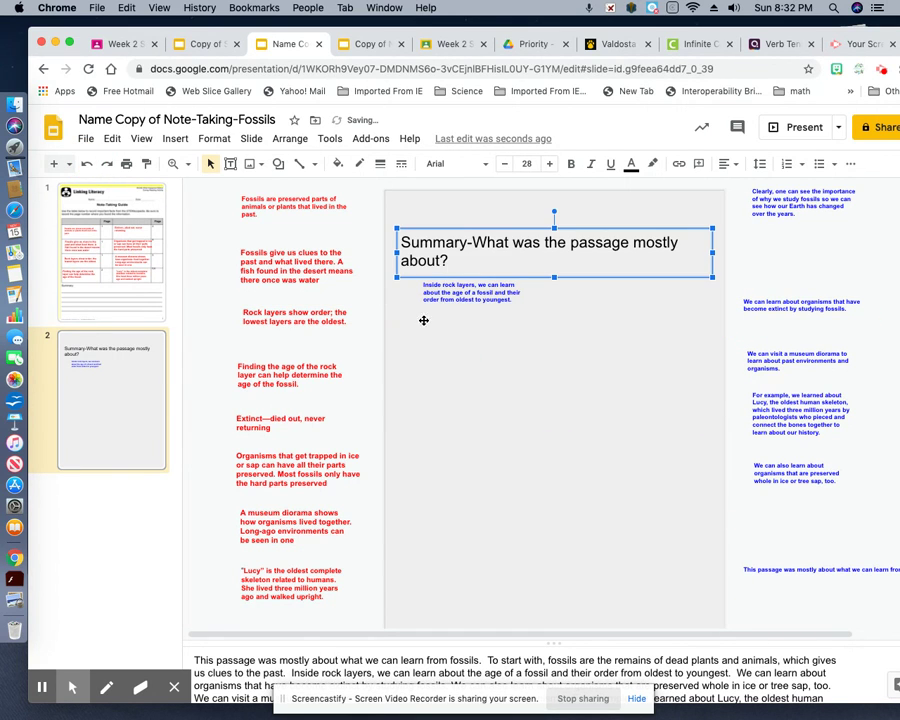
- Move the summary heading up toward the page's upper edge, clear of the "Inside rock layers" sentence
left_click(442, 302)
left_click_drag(438, 290, 475, 366)
left_click(445, 306)
left_click(490, 296)
left_click(466, 285)
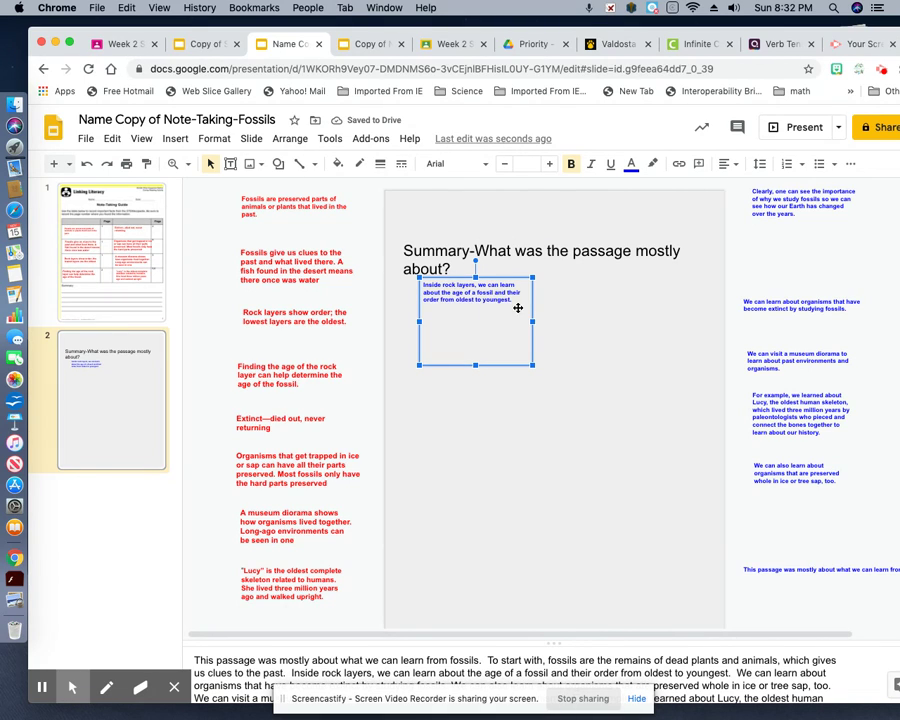
left_click(514, 290)
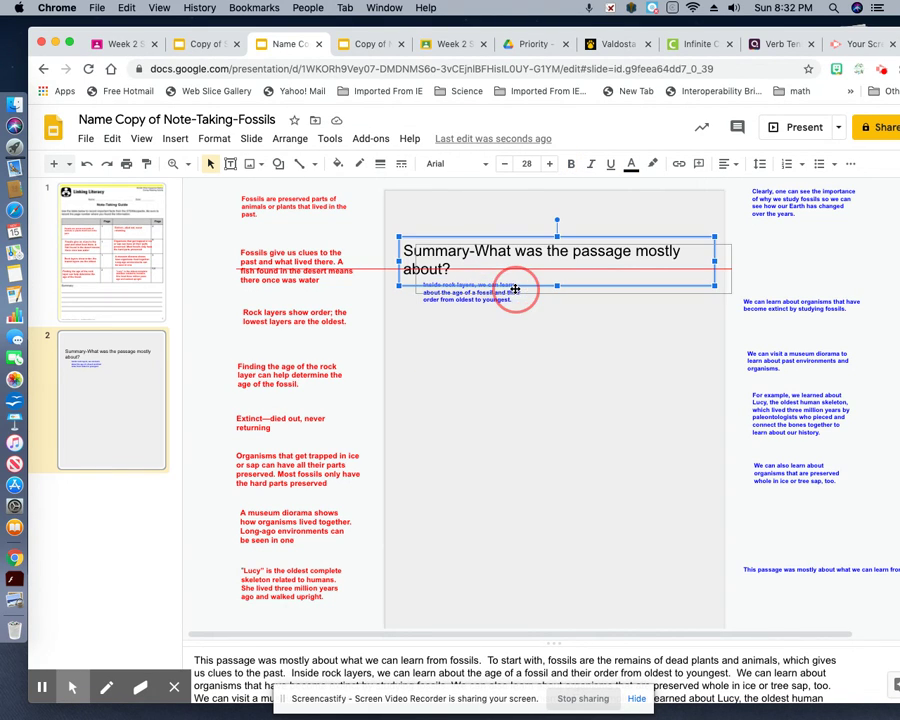
left_click_drag(463, 292, 478, 300)
left_click(478, 300)
left_click(478, 250)
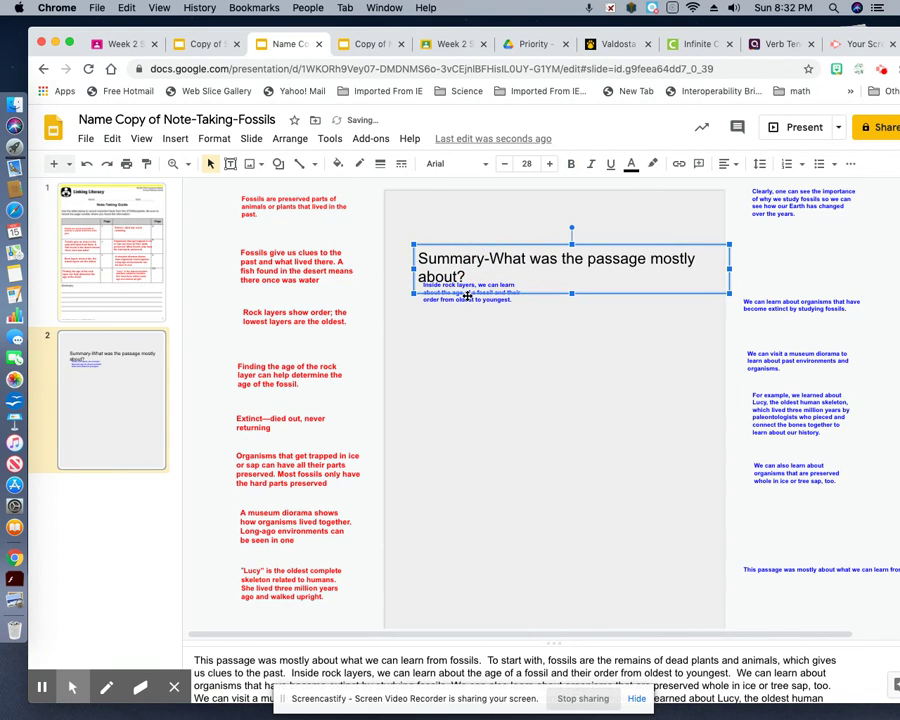
left_click_drag(460, 237, 445, 200)
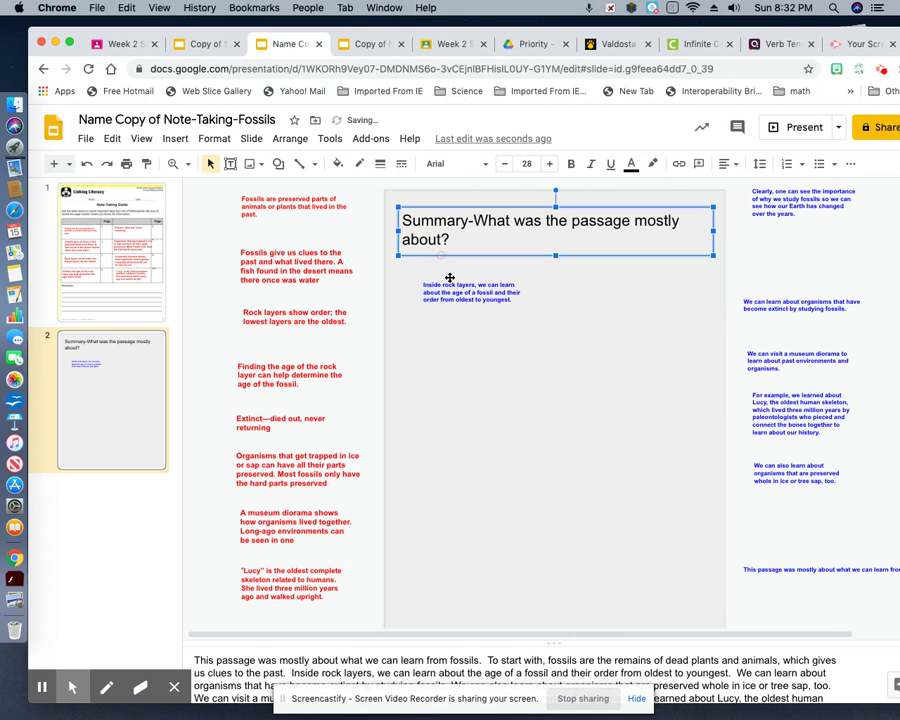
- Return the "Inside rock layers" sentence to the blue sentences beside the page and place "This passage was mostly about what we can learn from fossils." under the heading
left_click(448, 290)
left_click_drag(437, 276, 771, 486)
left_click_drag(808, 578, 457, 276)
left_click(806, 568)
left_click(530, 285)
left_click(532, 284)
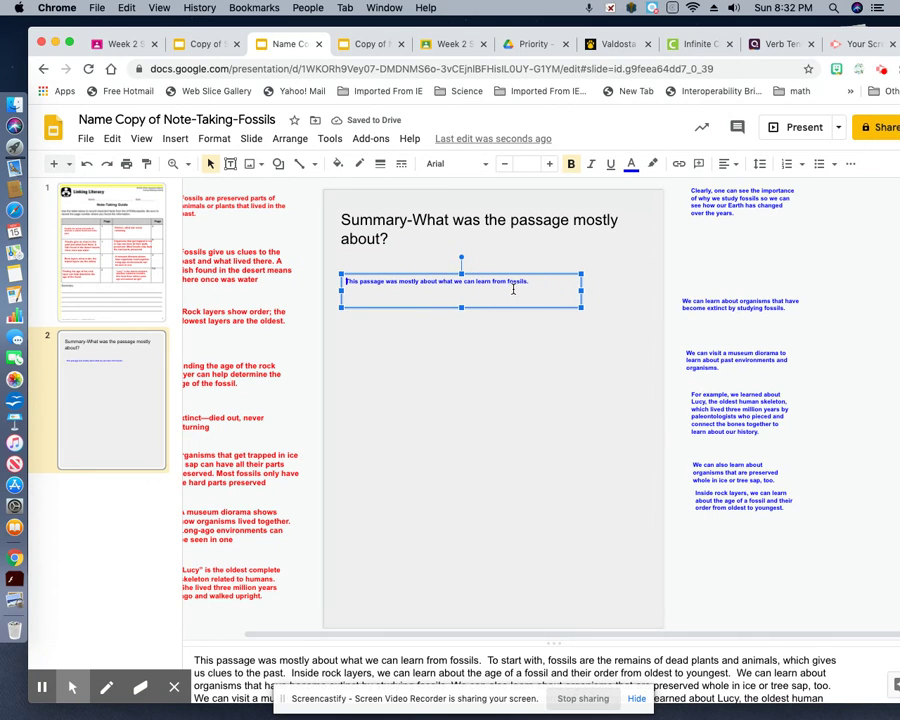
- Enlarge the summary text box and append the "To start with, fossils are the remains" sentence copied from the speaker notes
left_click_drag(461, 307, 469, 386)
left_click_drag(581, 330, 628, 329)
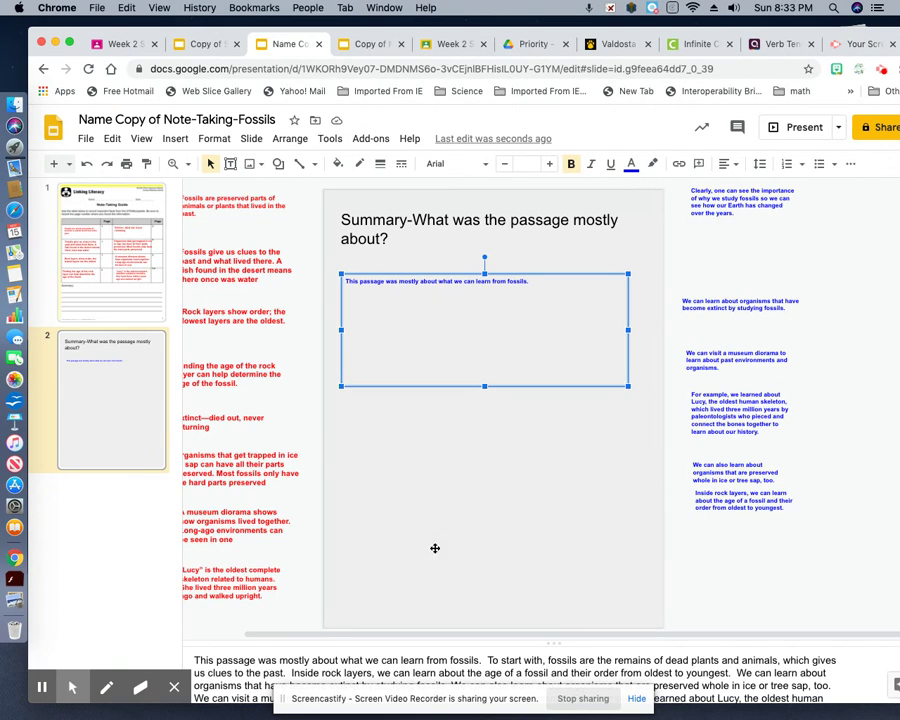
left_click_drag(487, 660, 288, 673)
key("super+c")
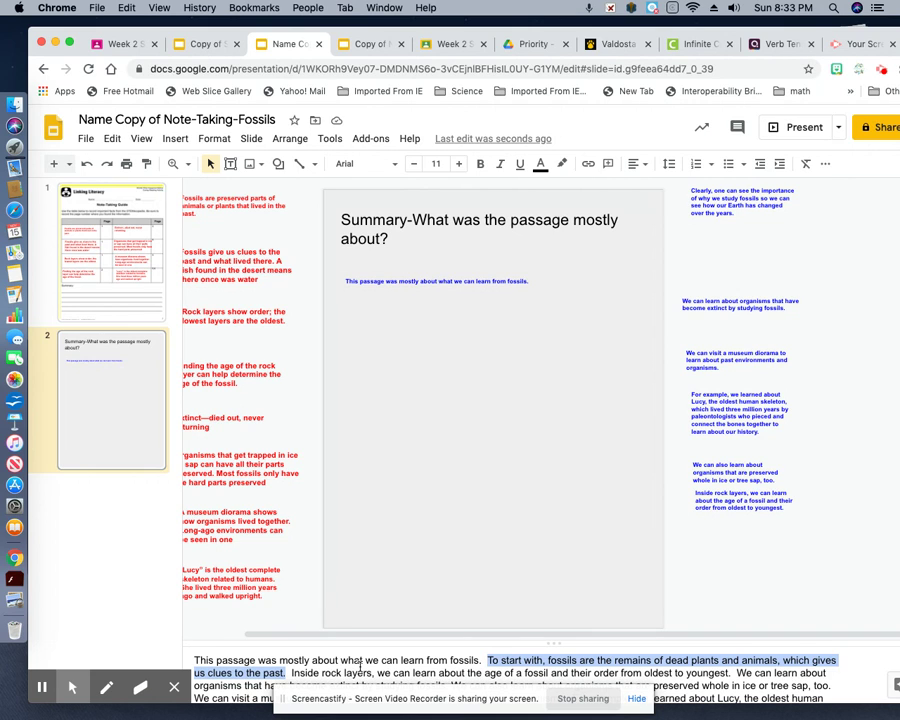
left_click(536, 283)
left_click(536, 283)
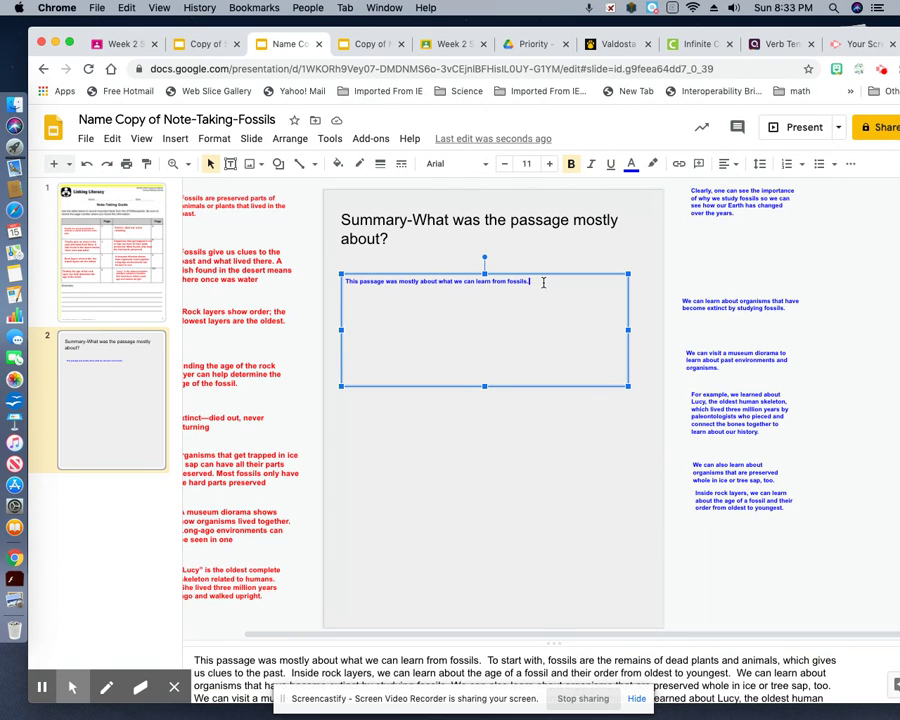
key("super+v")
- Colour the added "To start with" sentence blue in the summary text box
left_click_drag(530, 283, 546, 290)
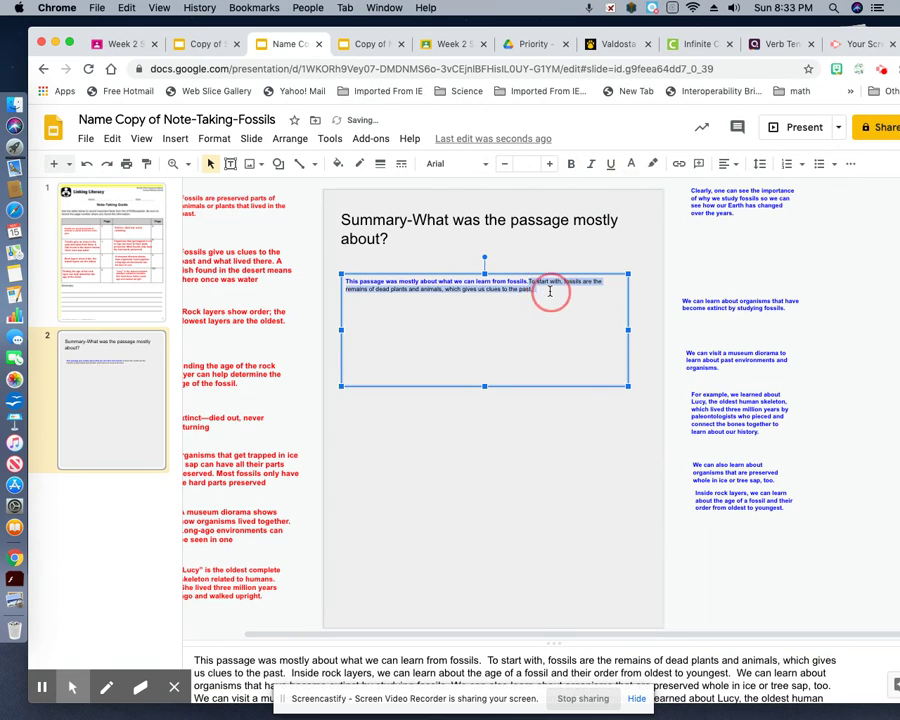
left_click(632, 166)
left_click(745, 208)
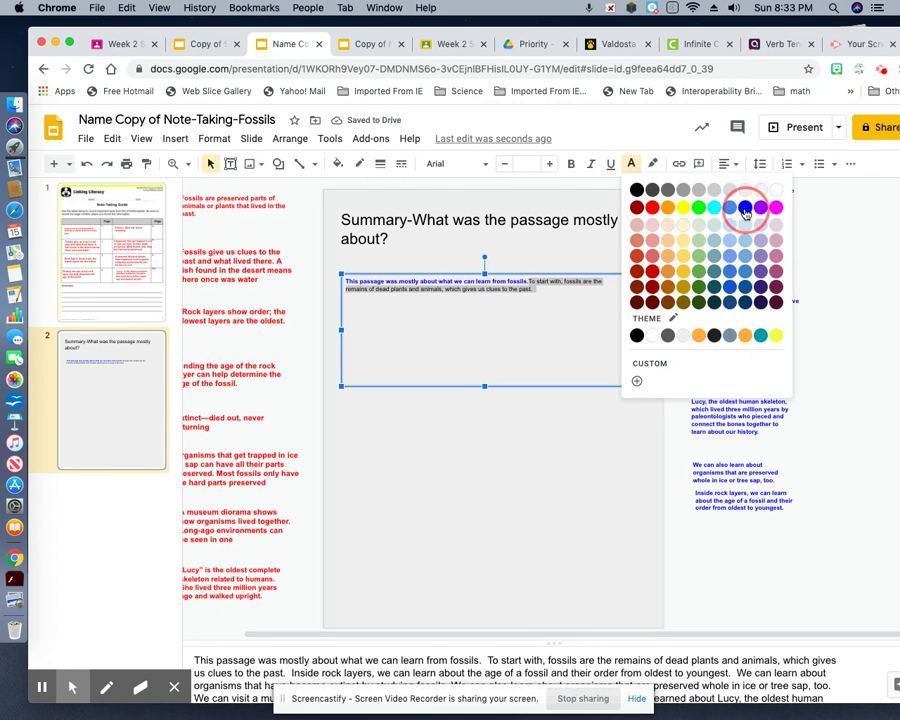
left_click(527, 284)
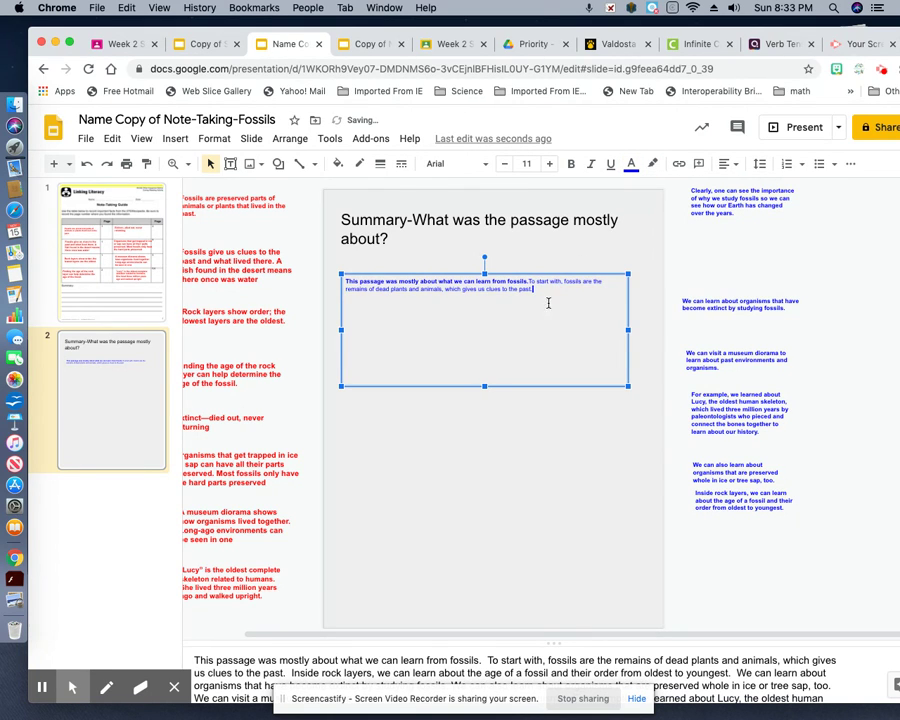
- Change the "To start with" sentence to a lighter blue
left_click_drag(527, 281, 546, 288)
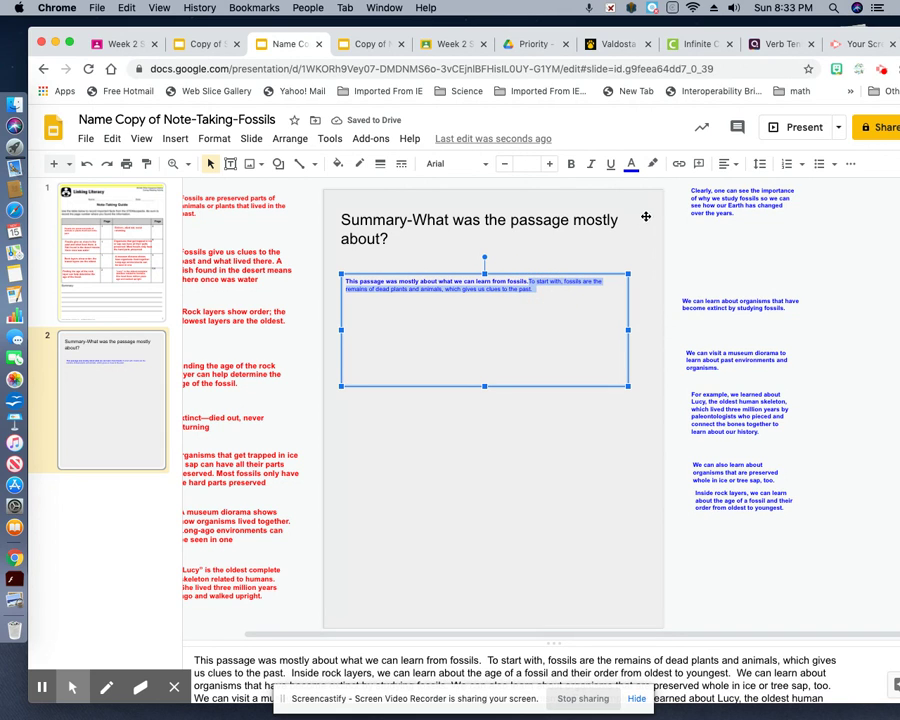
left_click(631, 163)
left_click(735, 203)
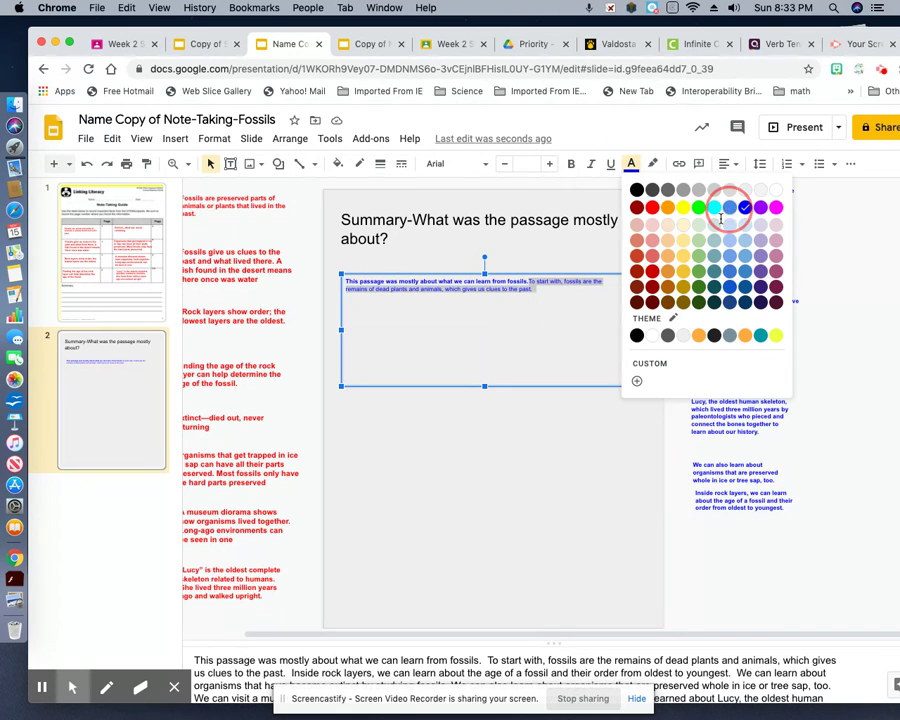
left_click(521, 331)
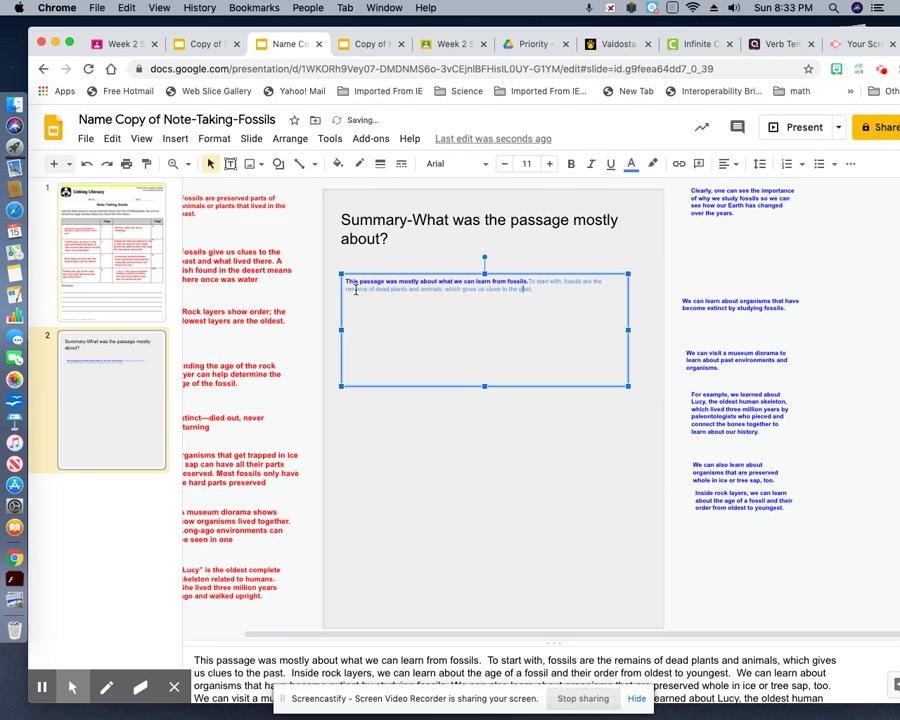
- Set the "To start with" sentence to the same blue as the first sentence and make the whole summary text bold
triple_click(526, 292)
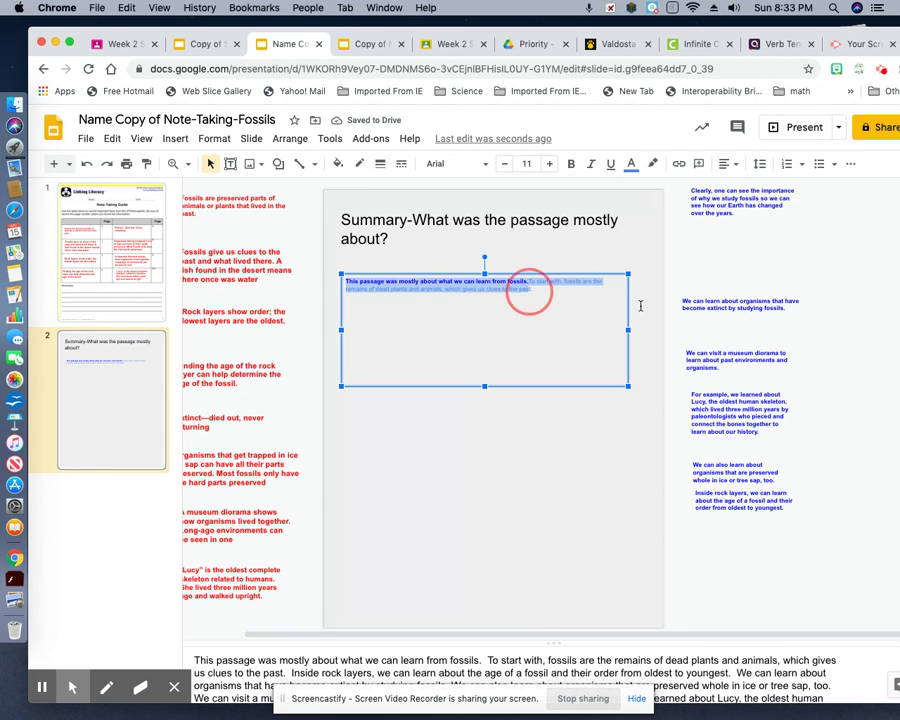
left_click(631, 163)
left_click(745, 207)
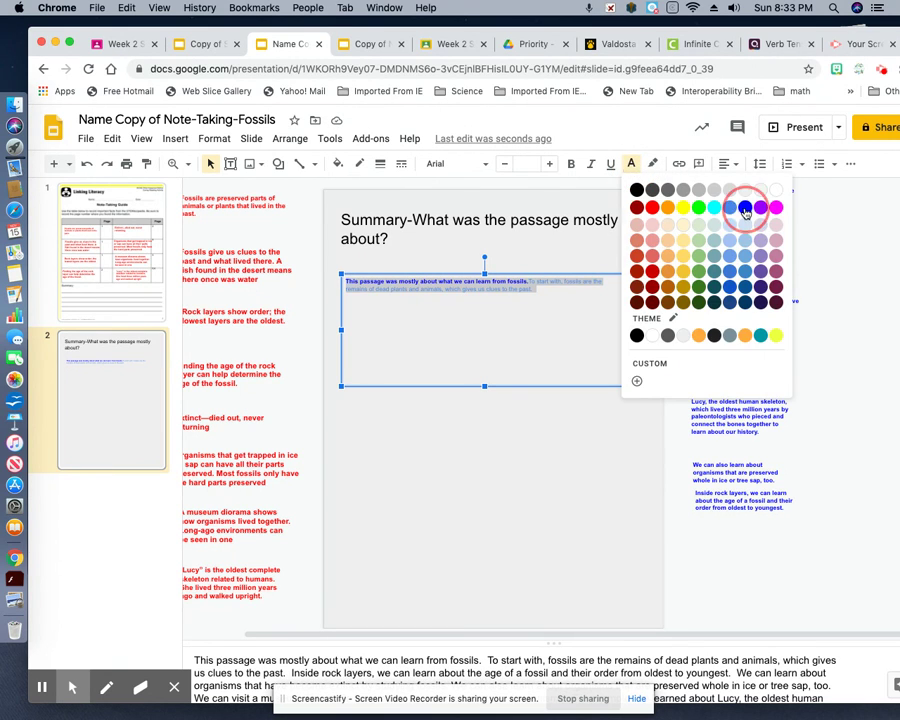
left_click(530, 354)
left_click_drag(546, 297, 341, 276)
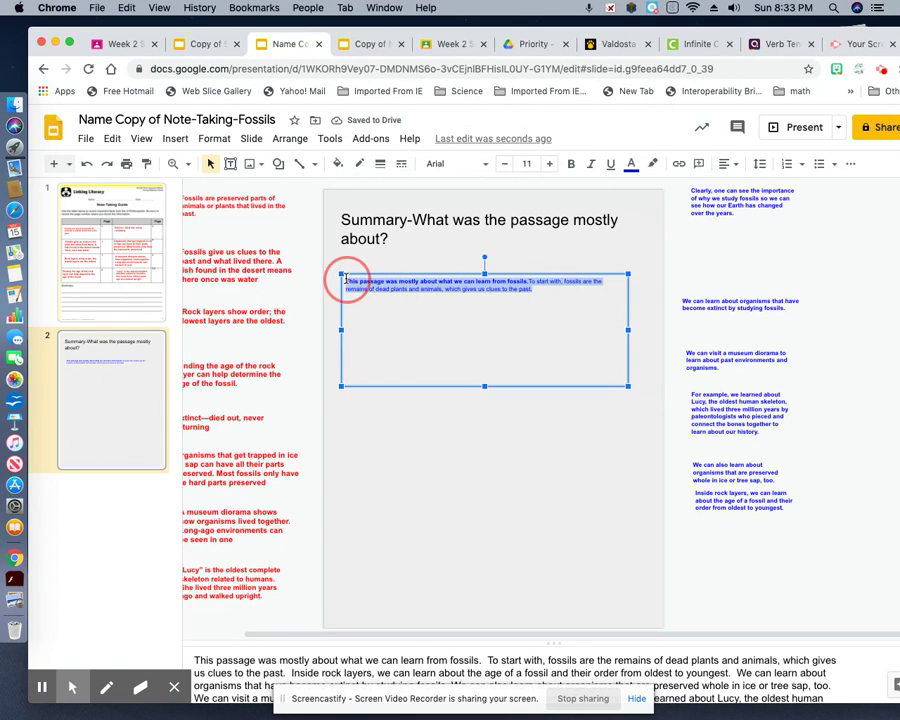
left_click(572, 164)
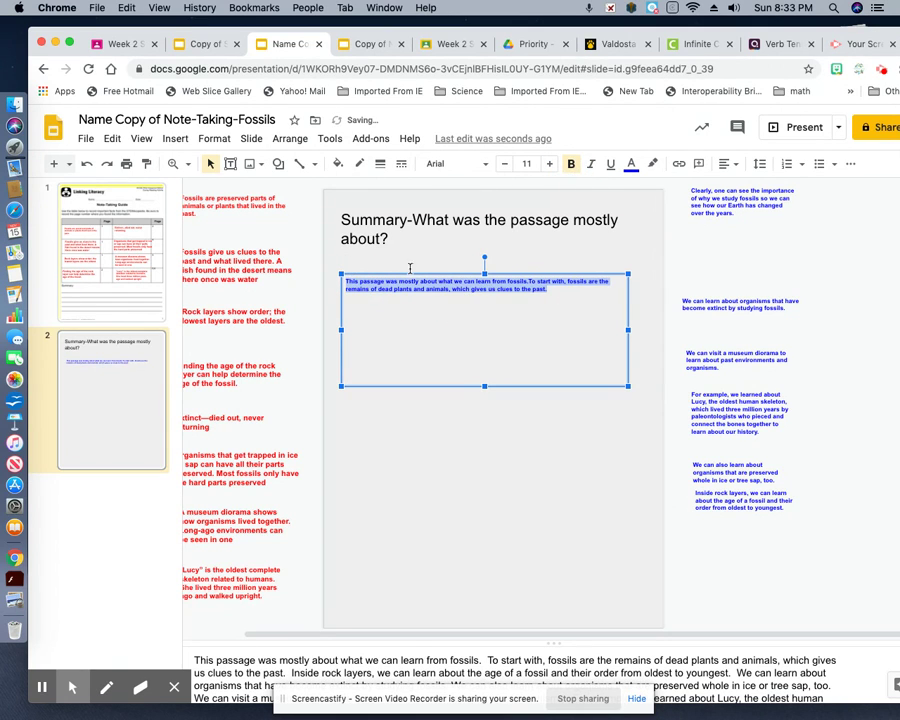
- Move the "We can also learn about organisms" sentence up beside the page, clear of the "Inside rock layers" sentence
left_click(186, 164)
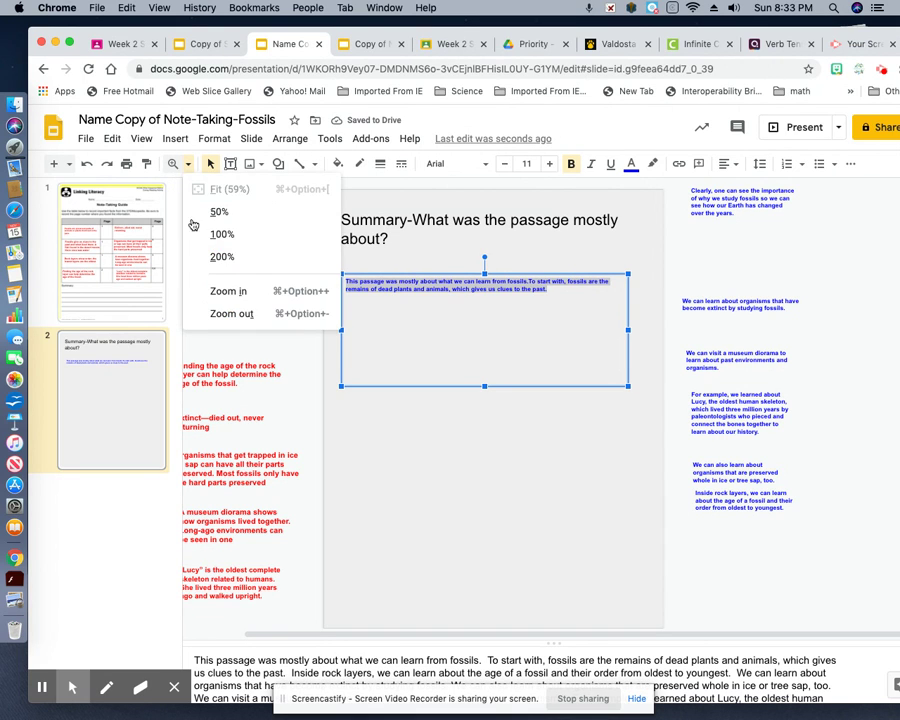
left_click(218, 235)
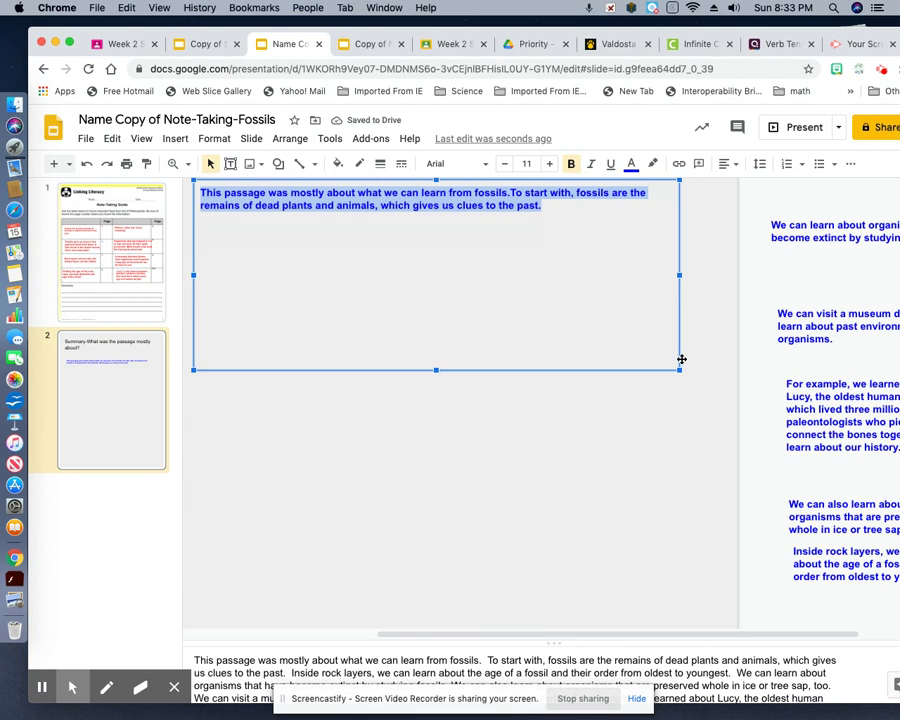
left_click(395, 269)
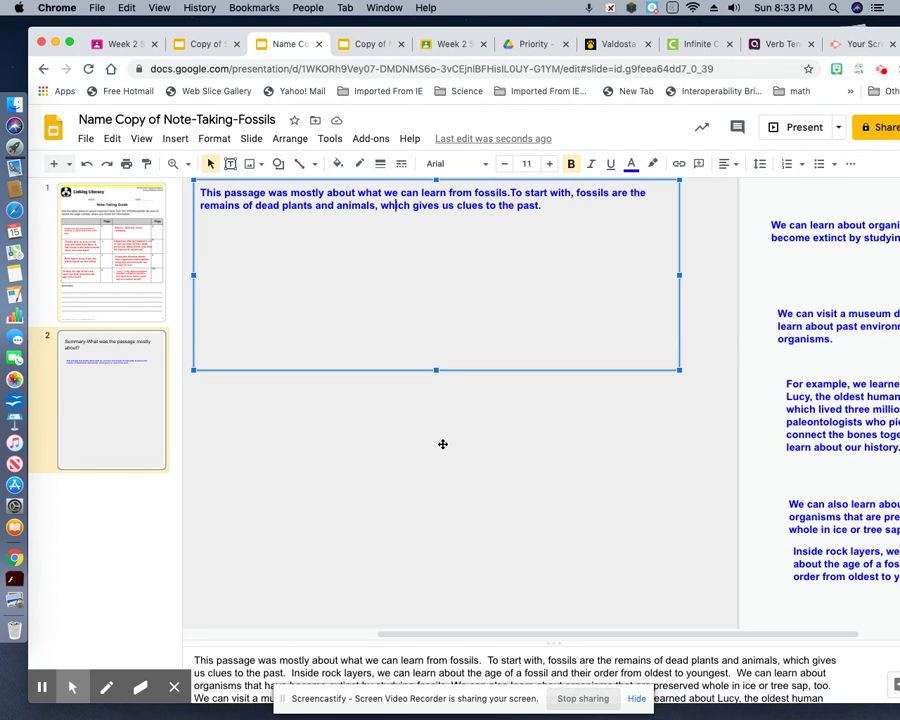
left_click_drag(483, 635, 531, 635)
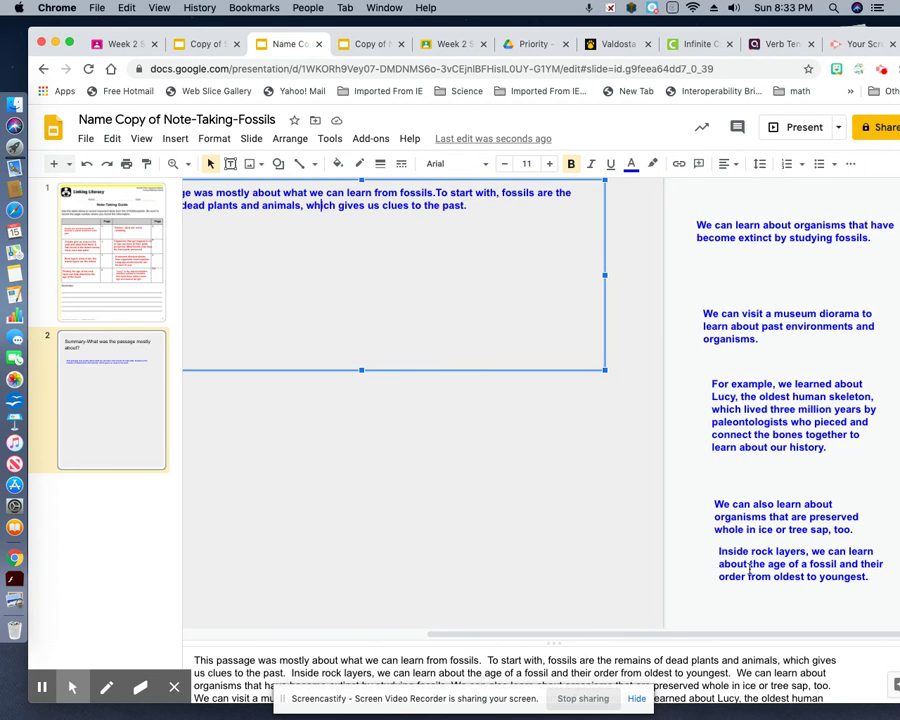
scroll(746, 566, "left", 3)
left_click(818, 548)
left_click(820, 540)
scroll(820, 540, "down", 3)
scroll(820, 540, "right", 2)
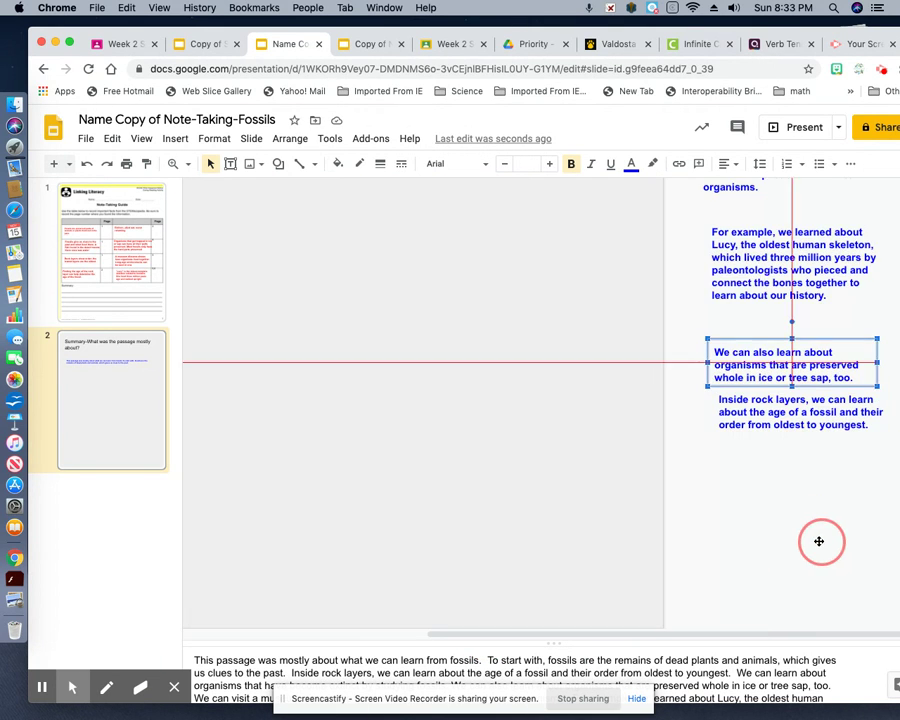
left_click(766, 434)
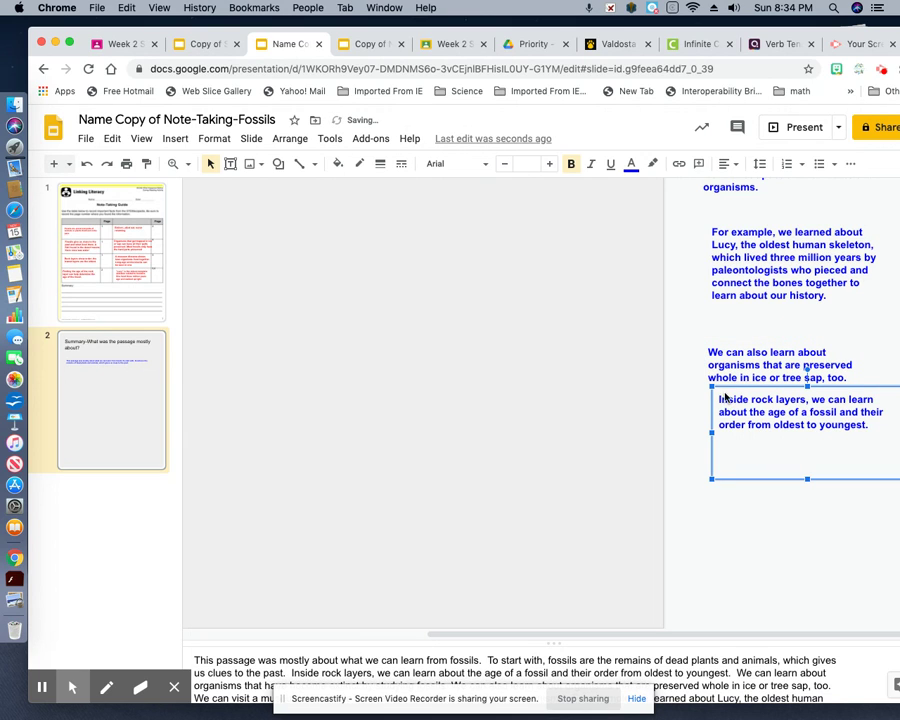
left_click_drag(708, 382, 685, 390)
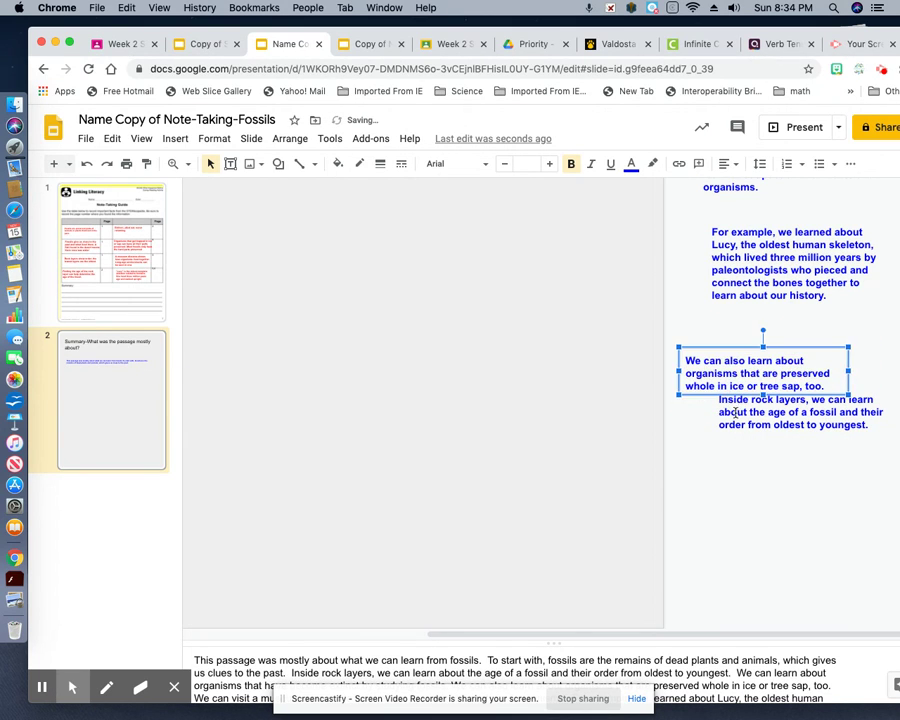
left_click_drag(776, 347, 780, 307)
- Move the "Inside rock layers" sentence onto the page and copy its text to the end of the summary
left_click(756, 398)
left_click_drag(712, 382, 402, 322)
left_click_drag(785, 634, 868, 652)
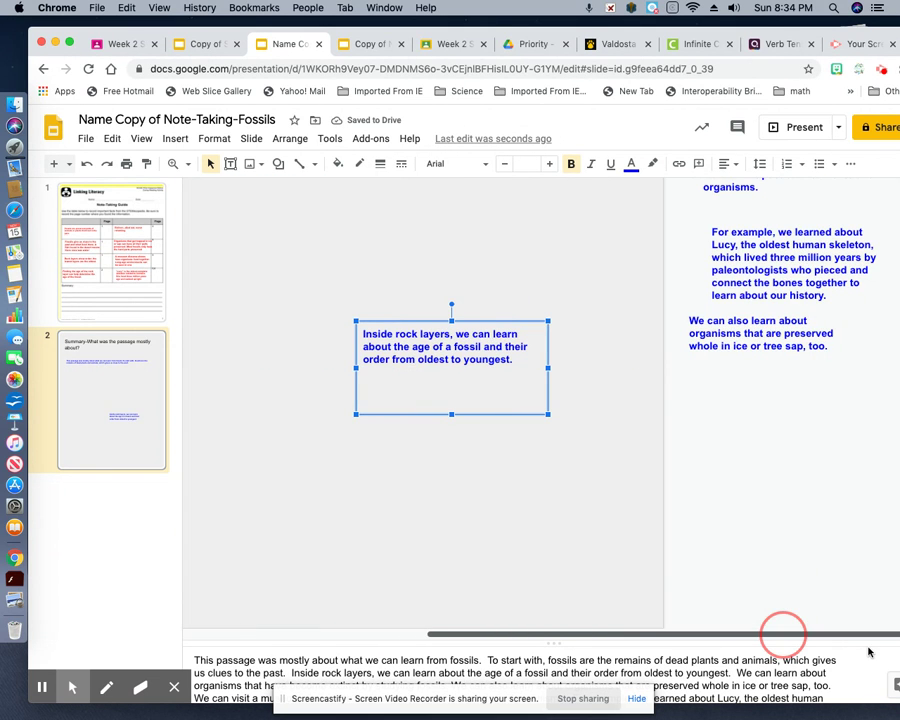
left_click_drag(507, 29, 446, 29)
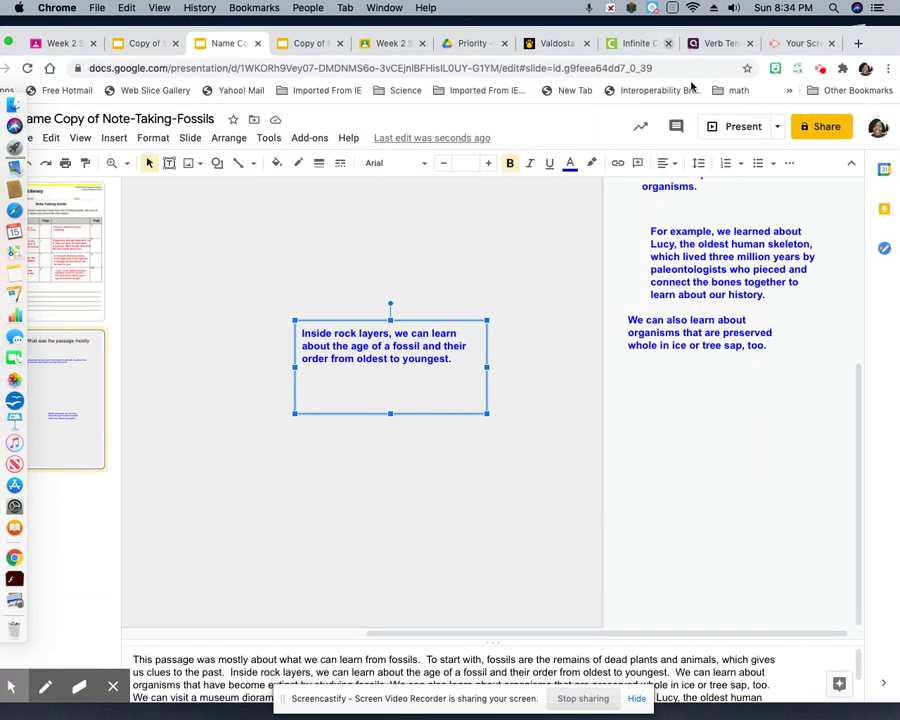
left_click_drag(858, 430, 844, 305)
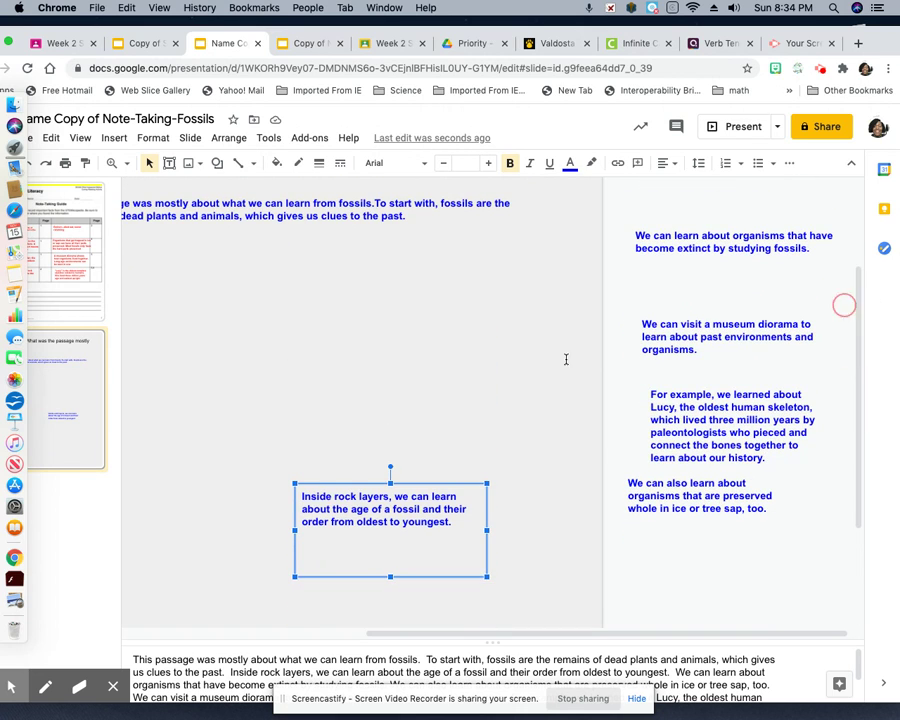
left_click_drag(301, 496, 454, 539)
key("super+c")
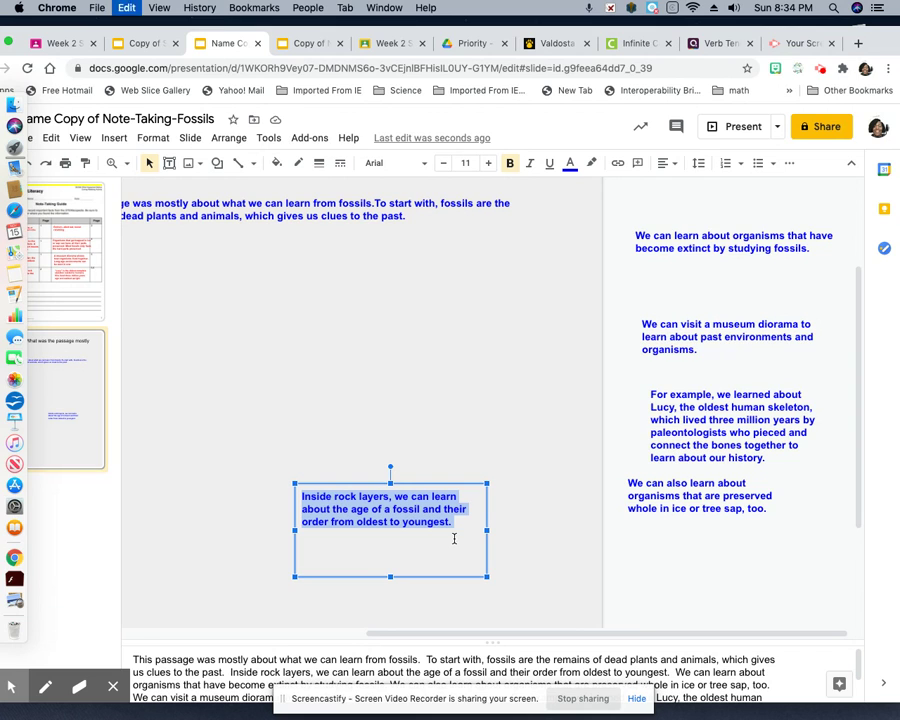
left_click(407, 216)
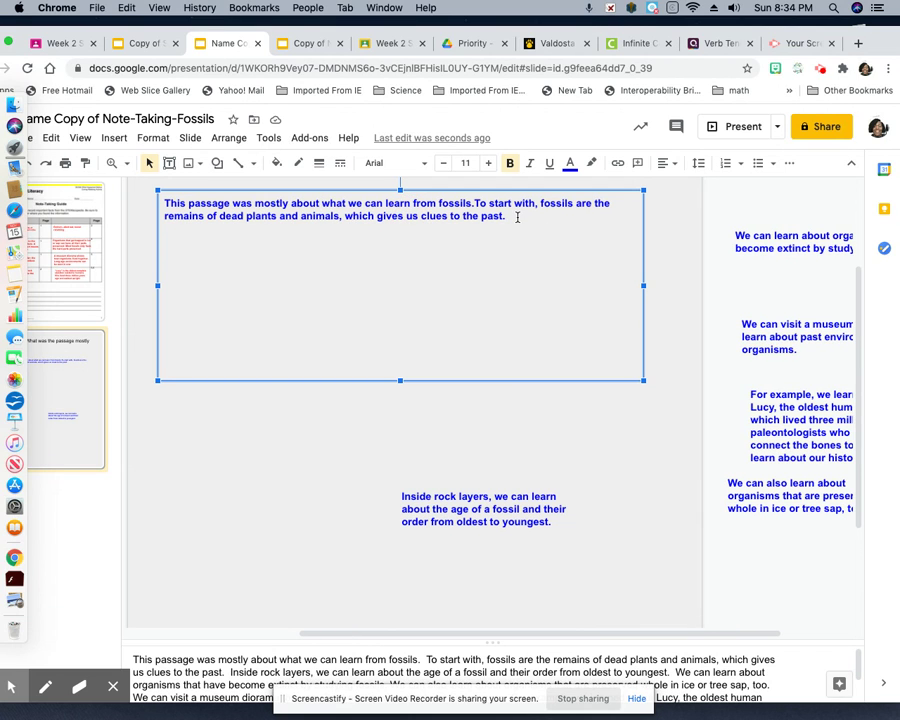
key("super+v")
- Delete the leftover "Inside rock layers" text box from the page
left_click(426, 490)
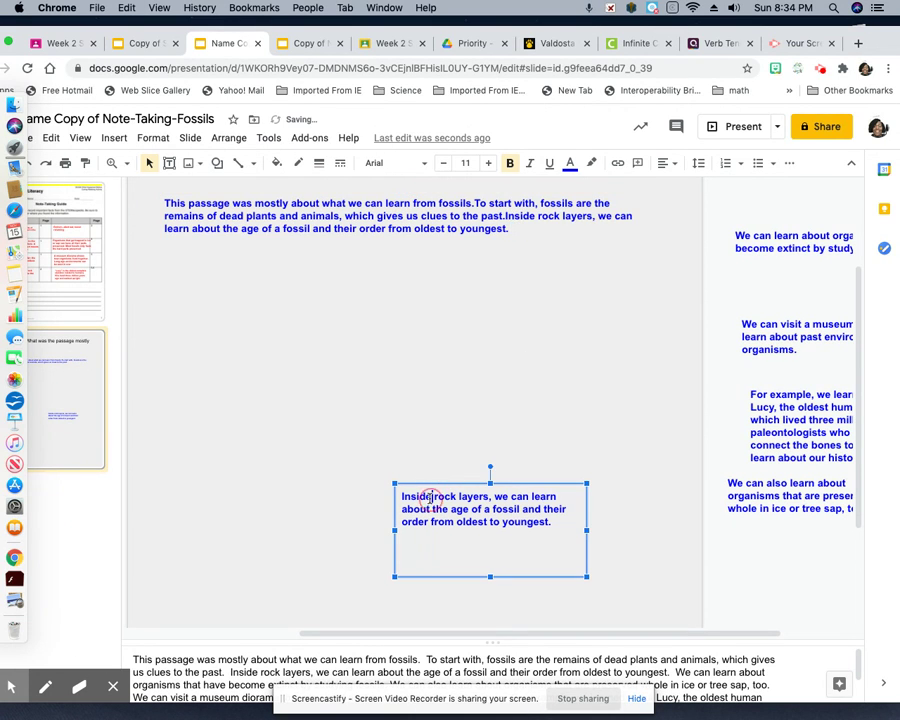
left_click(417, 484)
key("BackSpace")
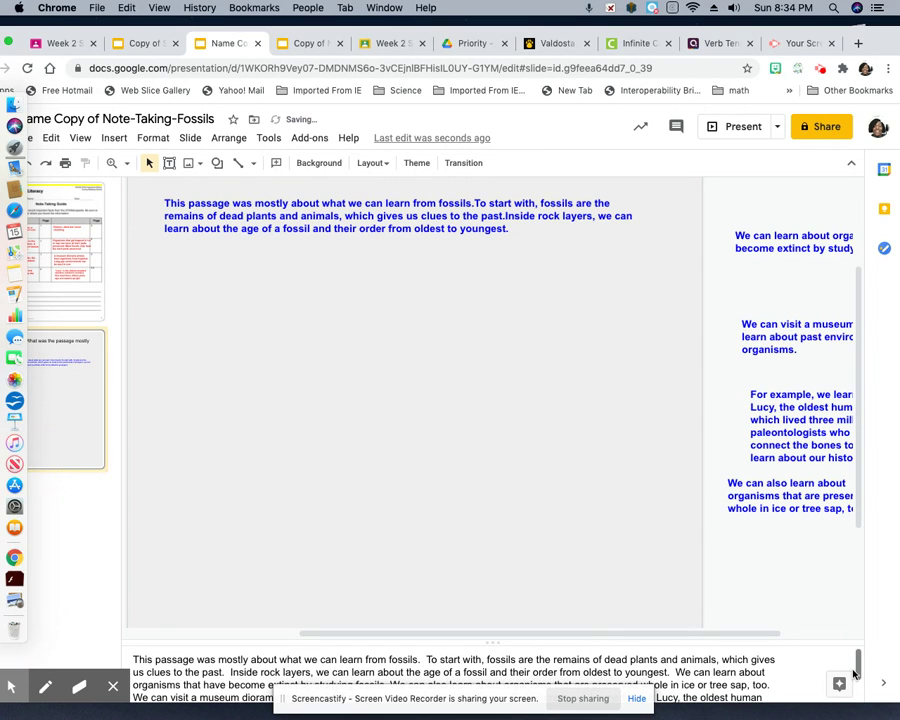
- Move the "We can learn about organisms that have become extinct" sentence onto the page and copy its text to the summary's end
left_click_drag(858, 662, 858, 680)
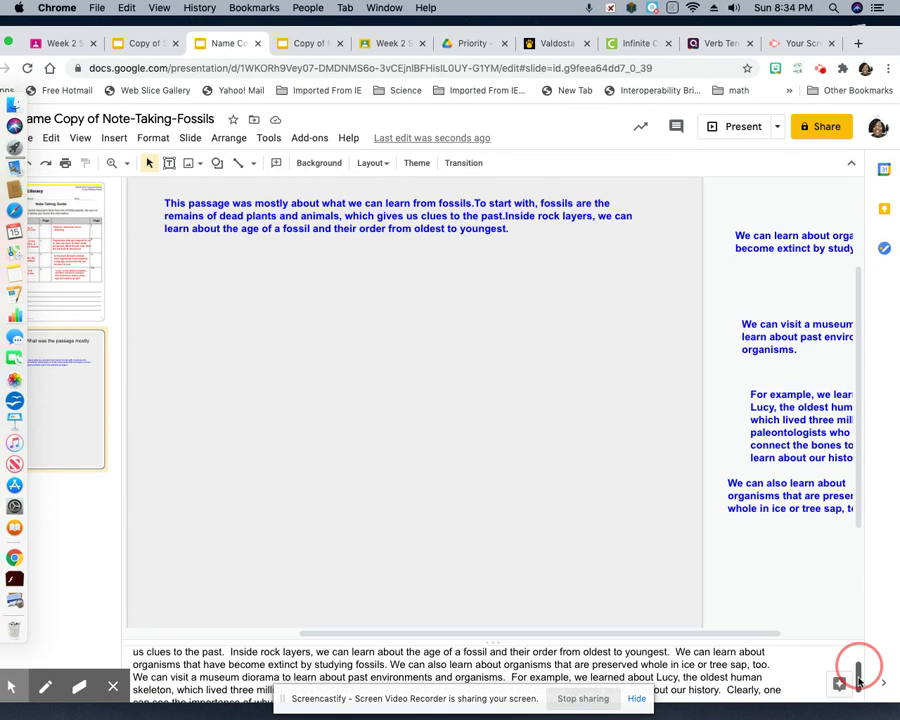
left_click(796, 244)
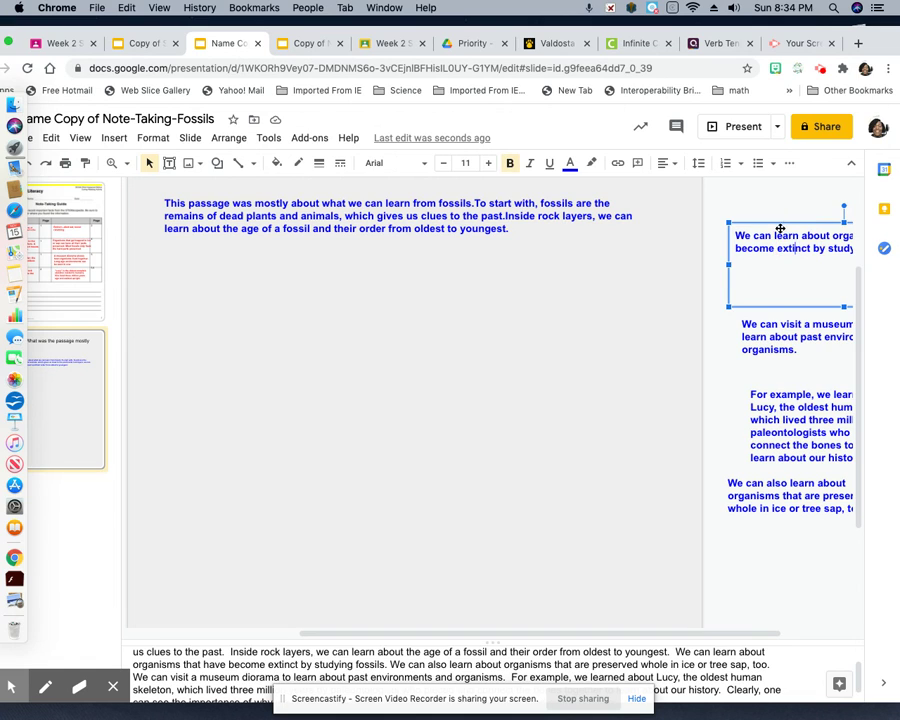
left_click_drag(579, 636, 716, 640)
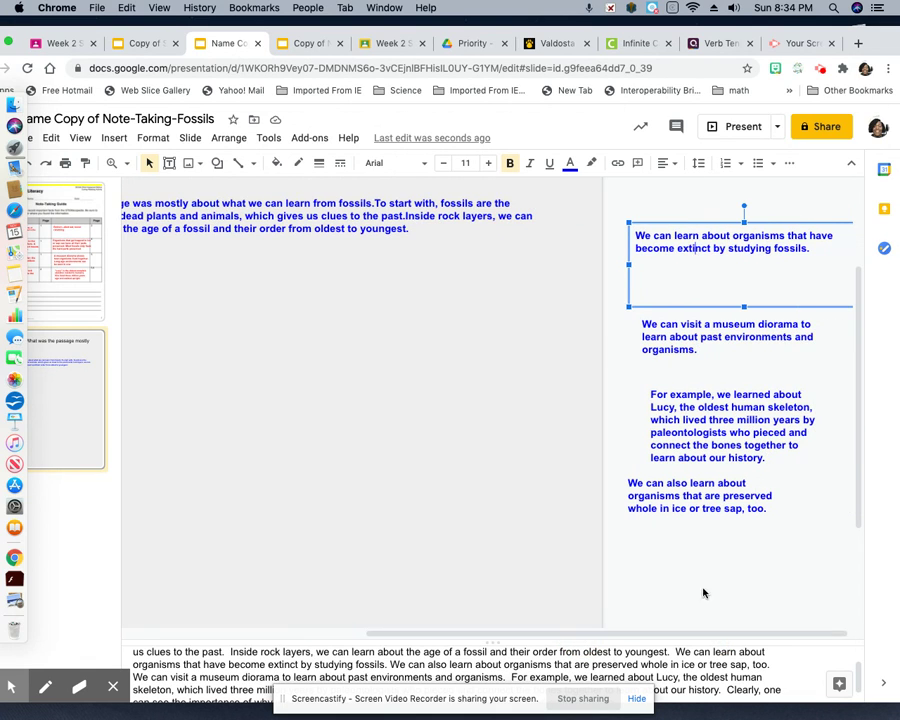
left_click_drag(662, 223, 474, 343)
key("super+c")
left_click(390, 234)
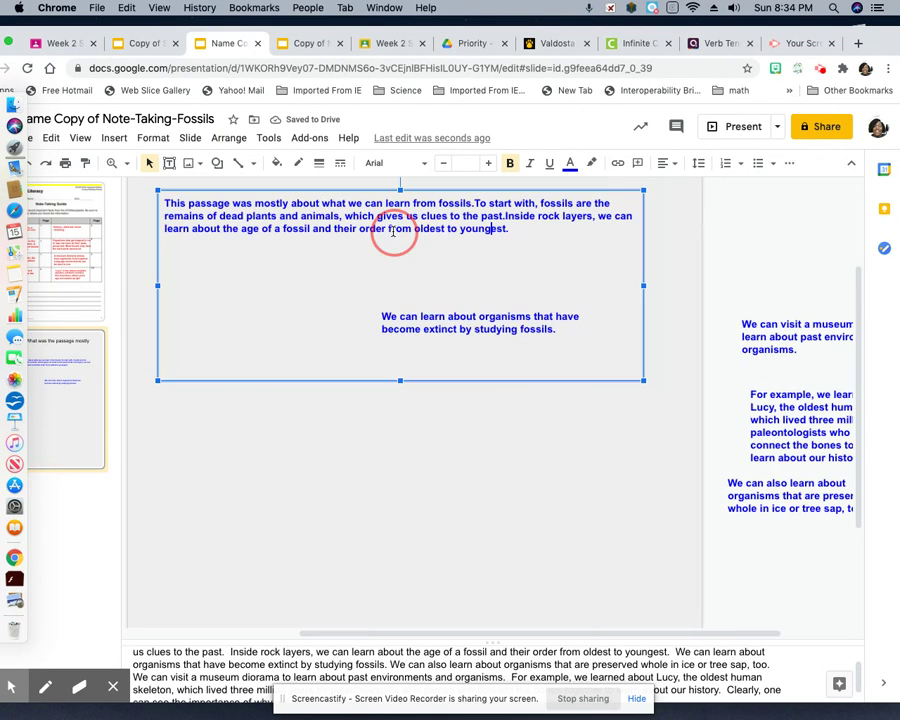
left_click(518, 230)
key("super+v")
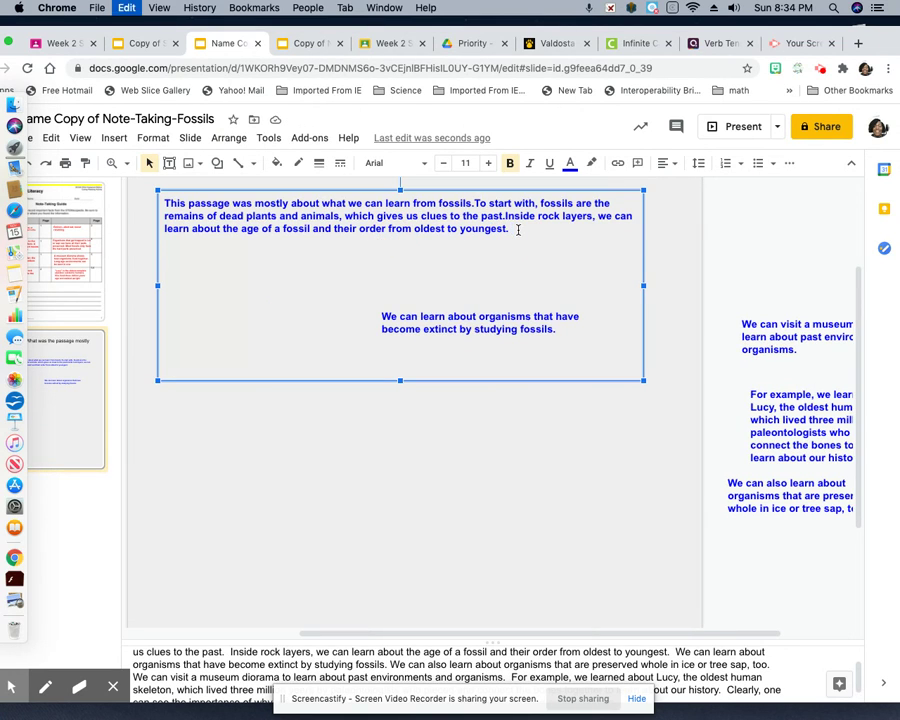
- Delete the leftover text box holding the "We can learn about organisms that have become extinct" sentence
left_click(442, 331)
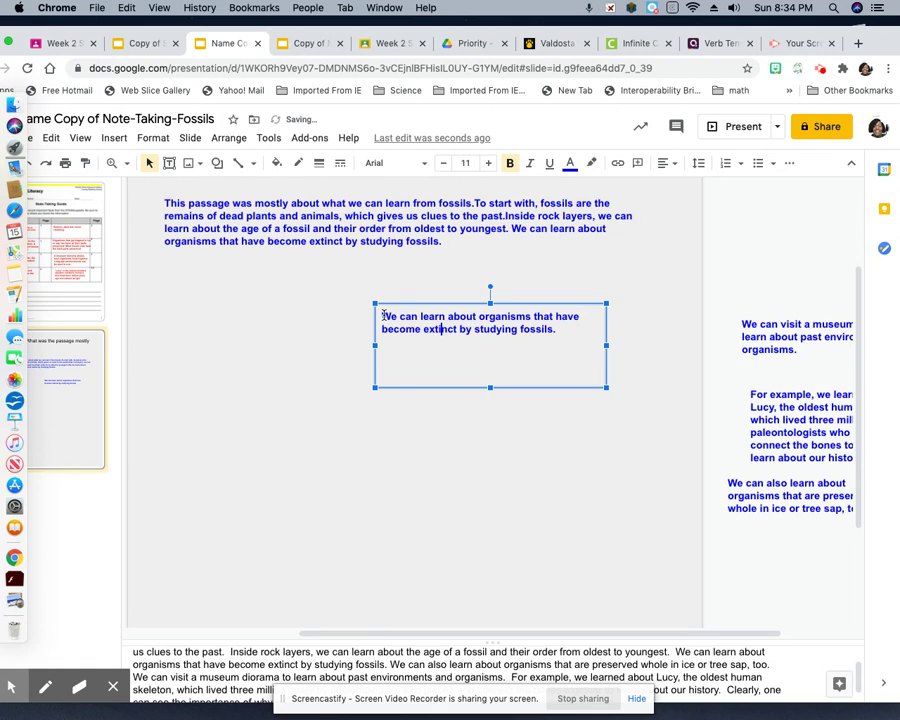
left_click_drag(383, 314, 540, 340)
key("BackSpace")
left_click(455, 303)
key("BackSpace")
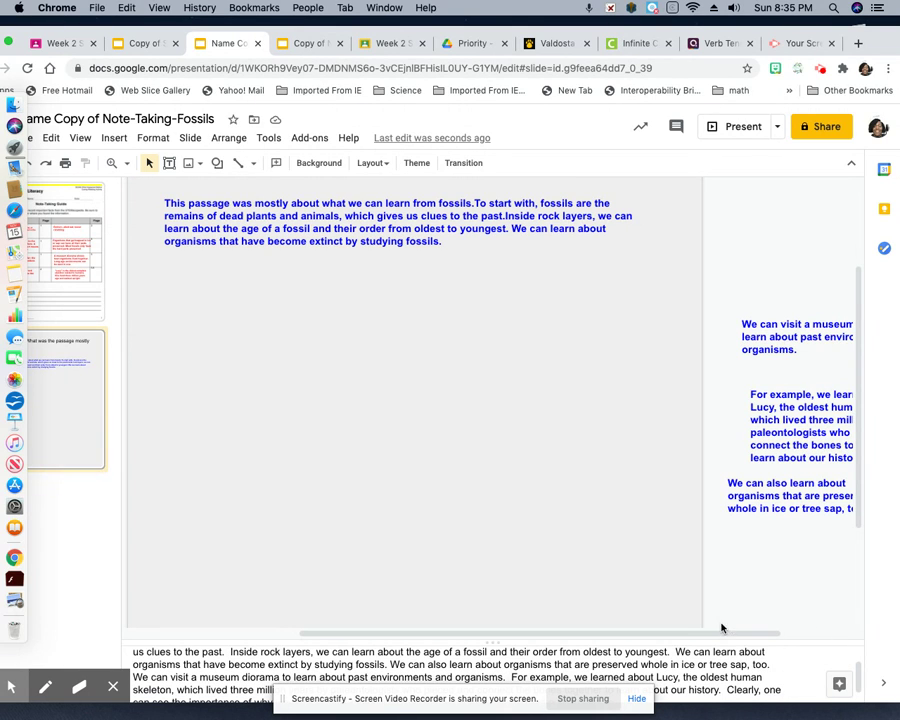
- Copy the "We can also learn about organisms that are preserved" sentence to the summary's end and remove its leftover text box
left_click_drag(723, 633, 813, 640)
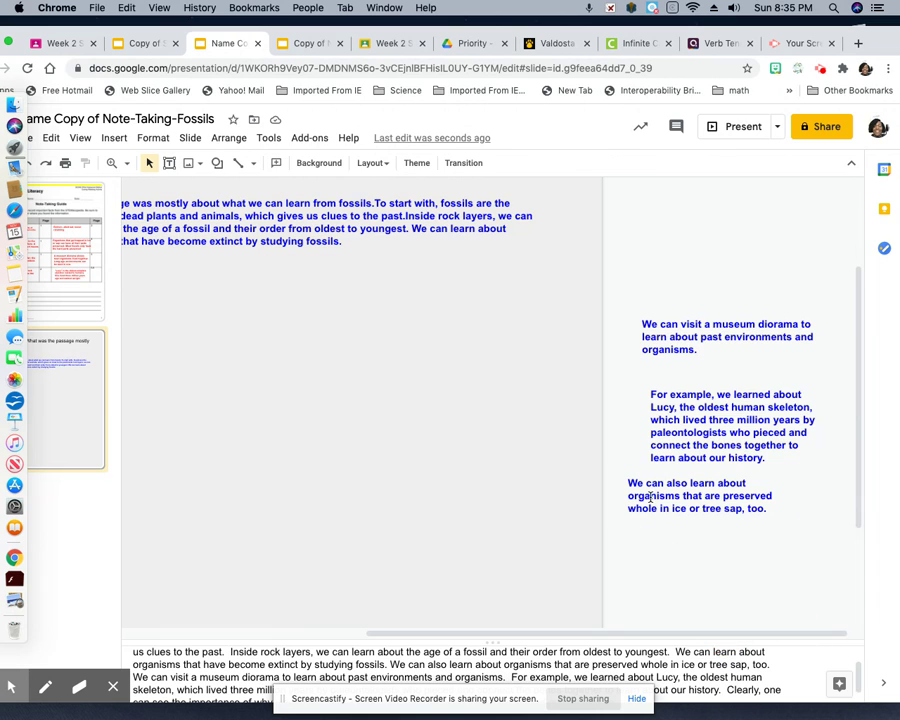
left_click(630, 473)
left_click_drag(629, 470, 313, 399)
left_click(316, 401)
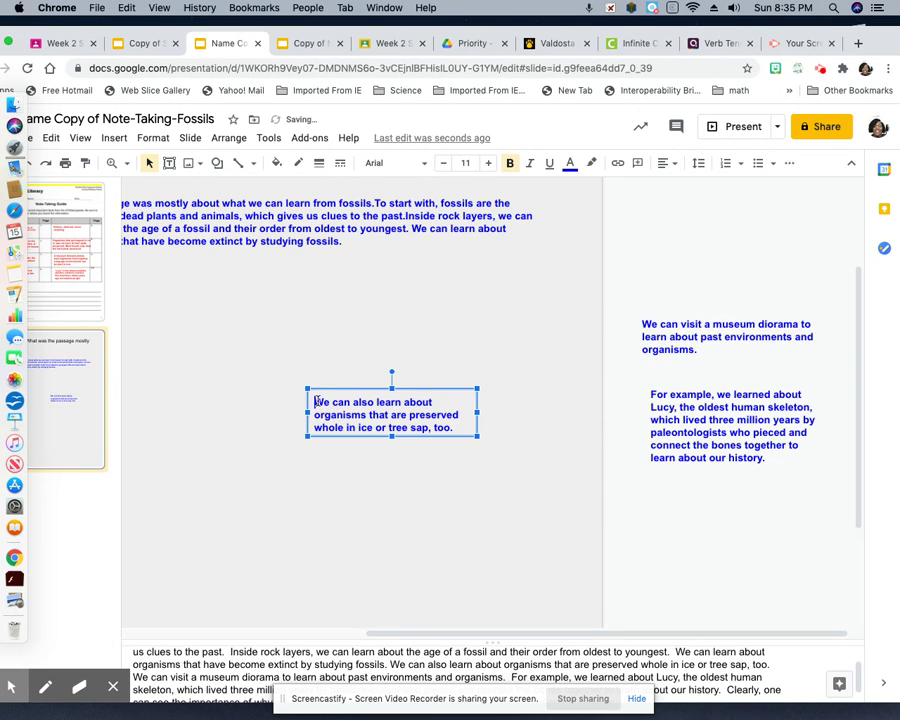
left_click_drag(316, 401, 466, 427)
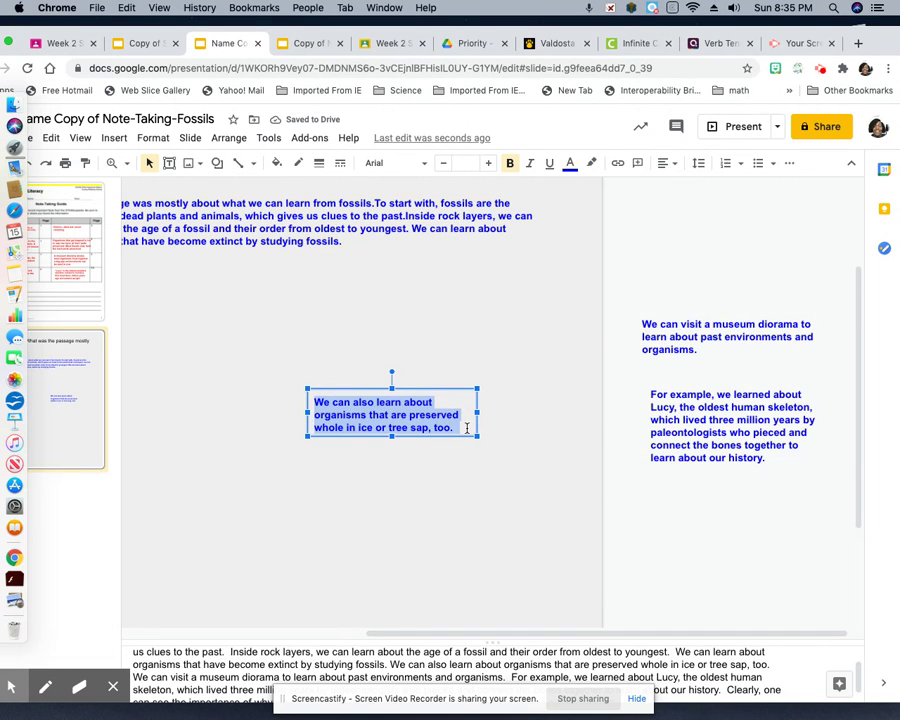
left_click(343, 245)
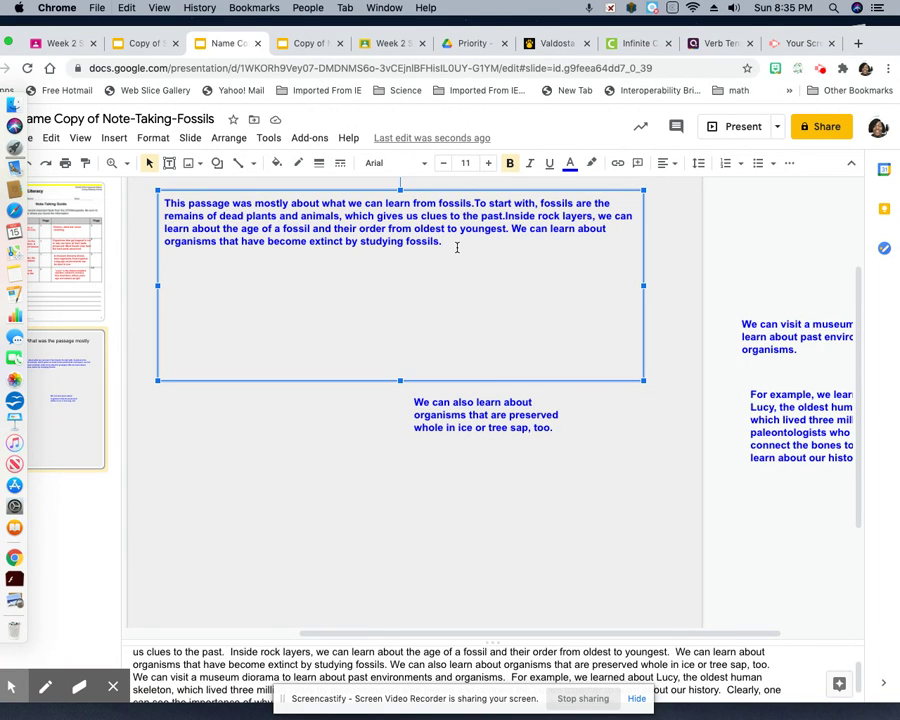
key("ctrl+v")
left_click(435, 402)
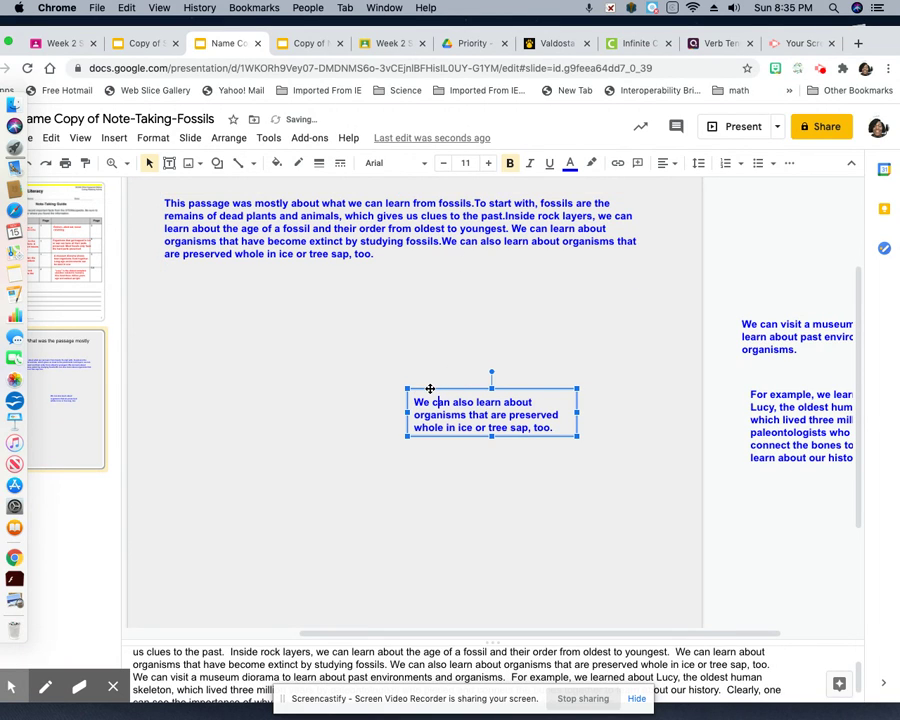
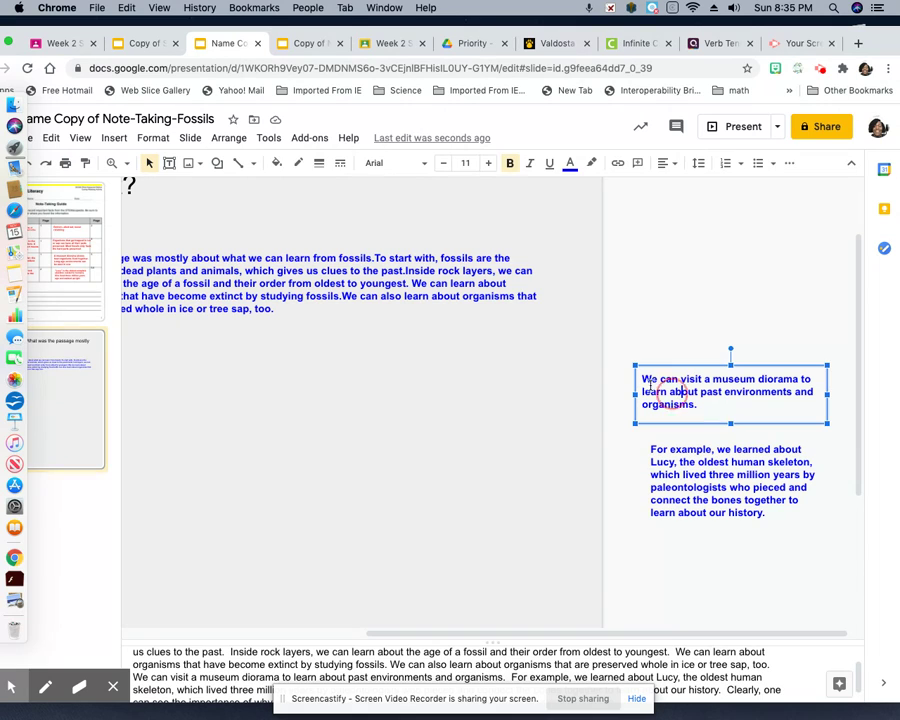
- Move the "We can visit a museum diorama" sentence onto the page and copy its text to the summary's end
left_click_drag(649, 367, 368, 373)
key("cmd+c")
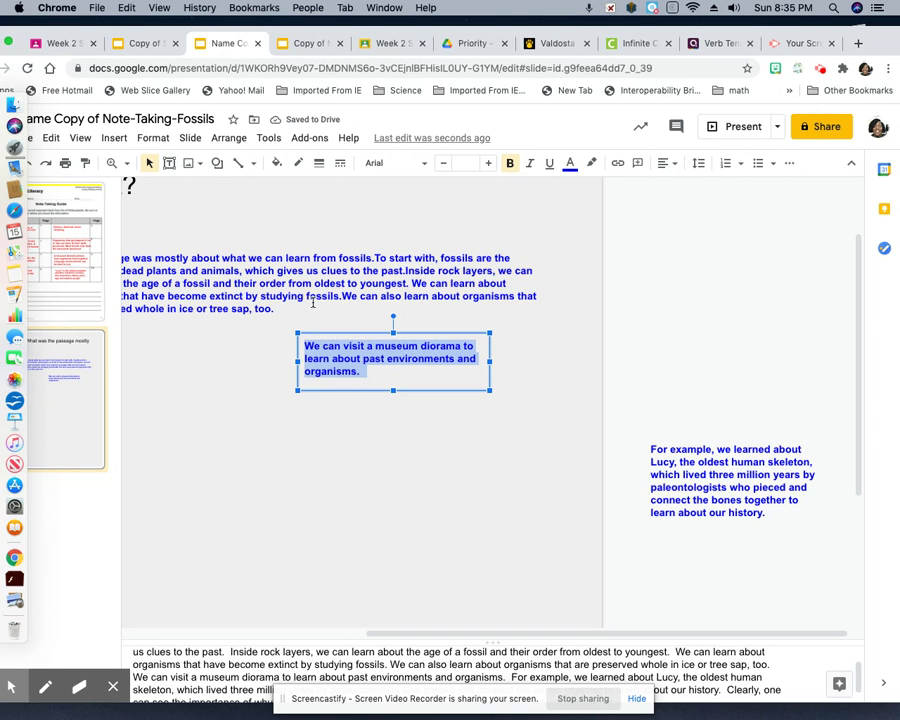
left_click(294, 311)
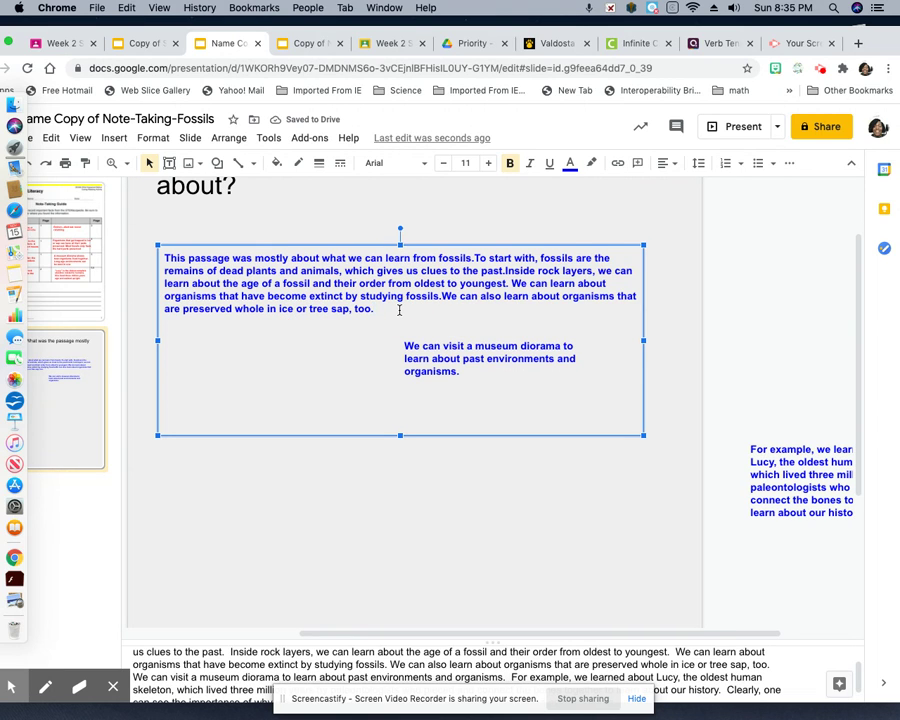
key("cmd+v")
- Delete the leftover "We can visit a museum diorama" text box from the page
left_click(401, 347)
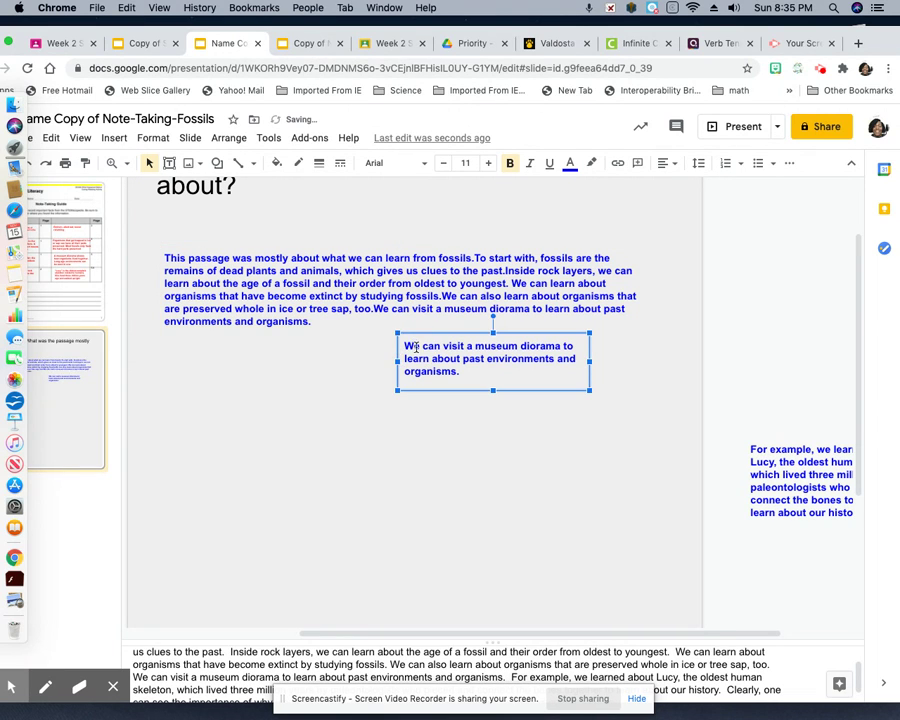
left_click(406, 346)
left_click(421, 333)
key("BackSpace")
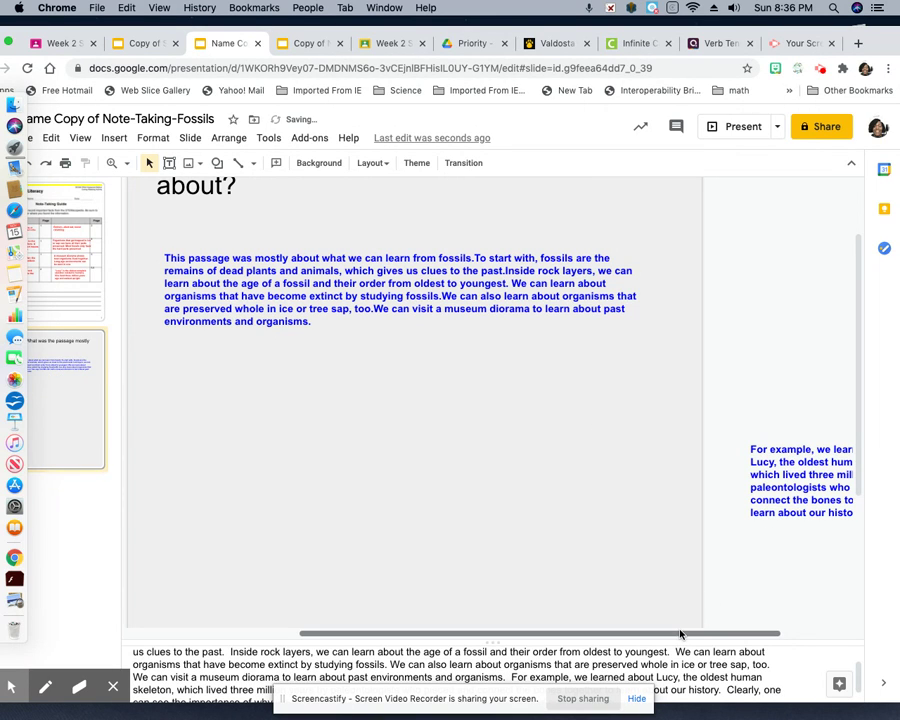
- Copy the "For example, we learned about Lucy" sentence from beside the page to the end of the summary
left_click_drag(612, 632, 680, 630)
left_click(862, 428)
left_click_drag(862, 428, 862, 373)
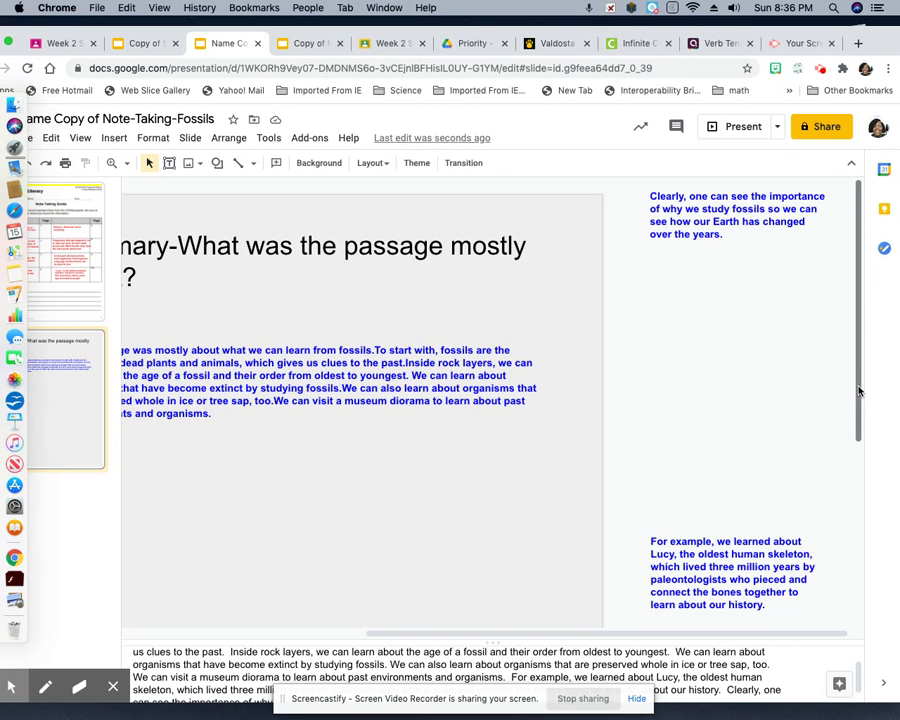
left_click_drag(858, 390, 868, 432)
left_click(726, 436)
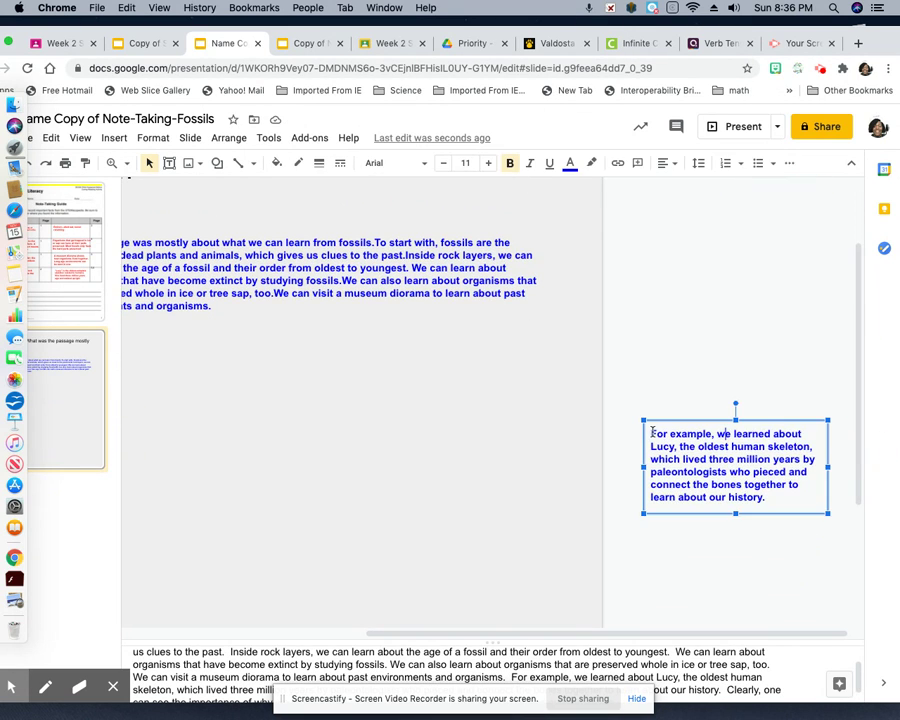
left_click_drag(650, 433, 786, 508)
key("super+c")
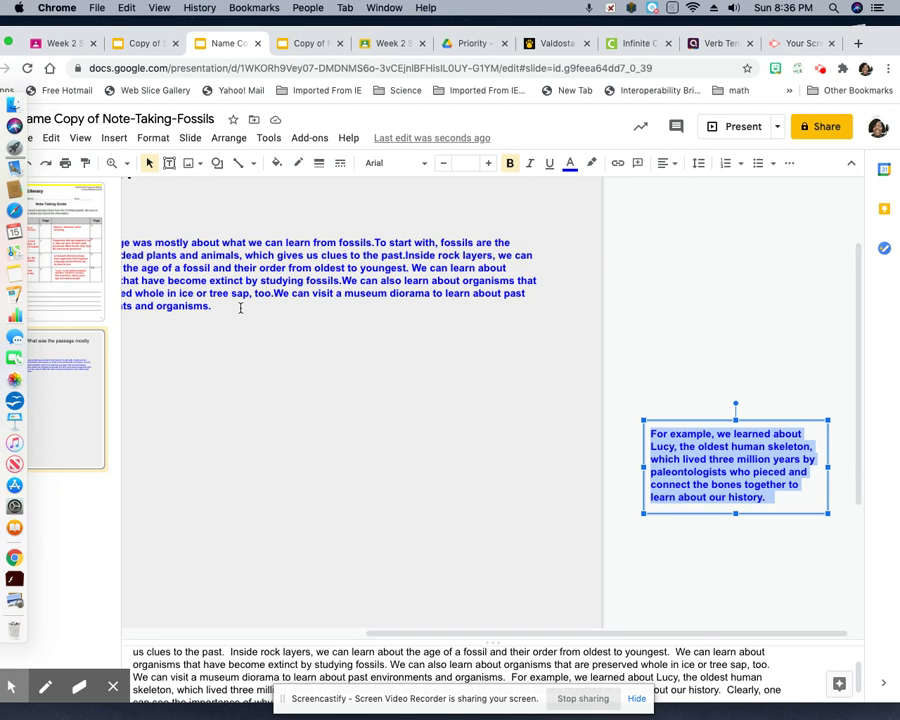
left_click_drag(240, 310, 241, 305)
left_click(348, 310)
left_click(320, 307)
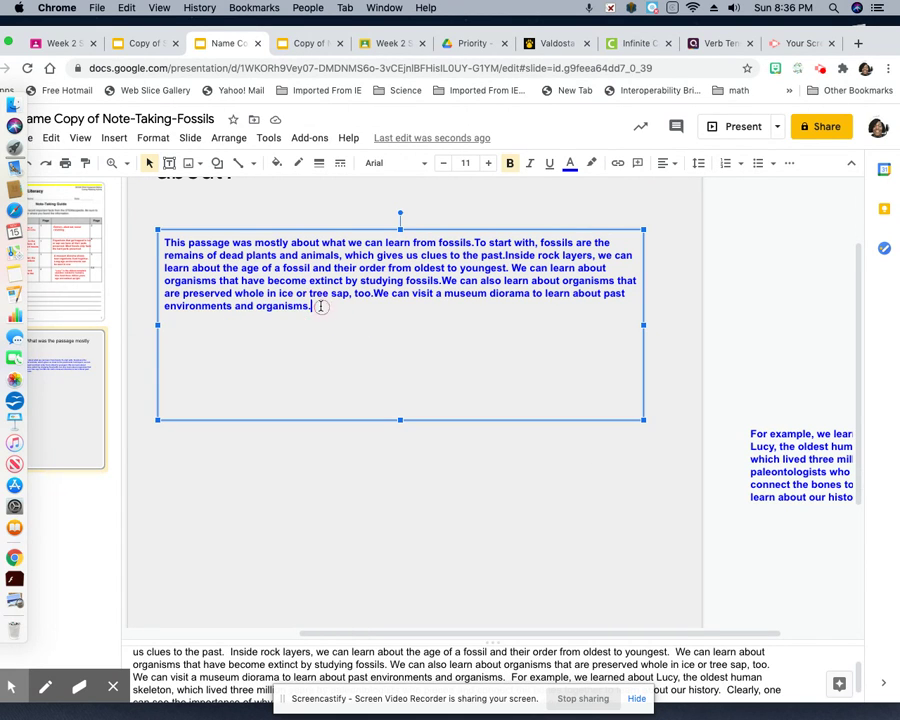
key("super+v")
- Delete the leftover text box holding the Lucy sentence beside the page
left_click(773, 433)
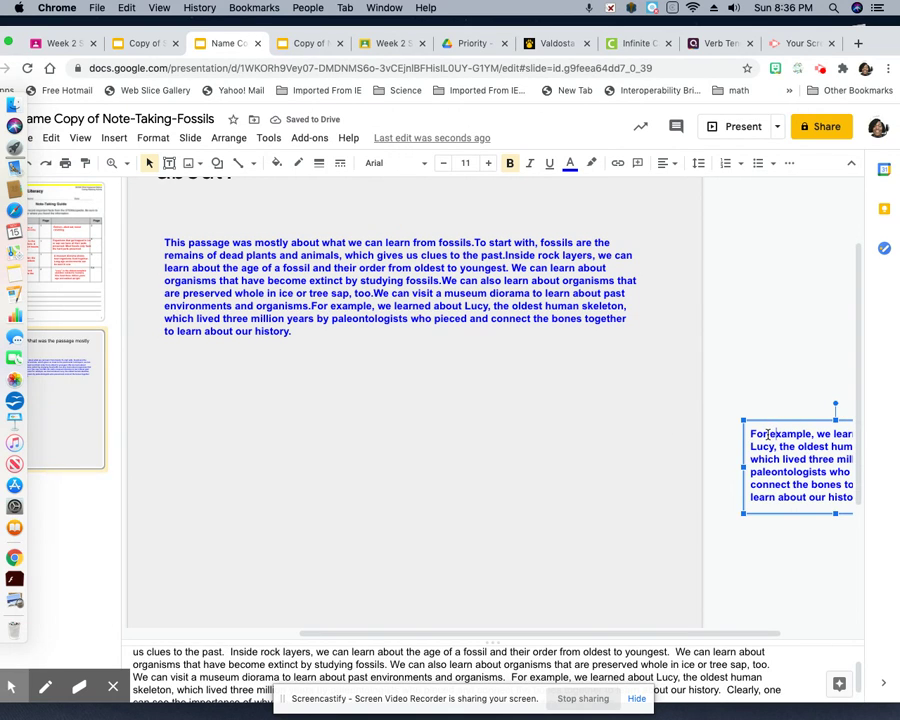
key("BackSpace")
left_click(760, 424)
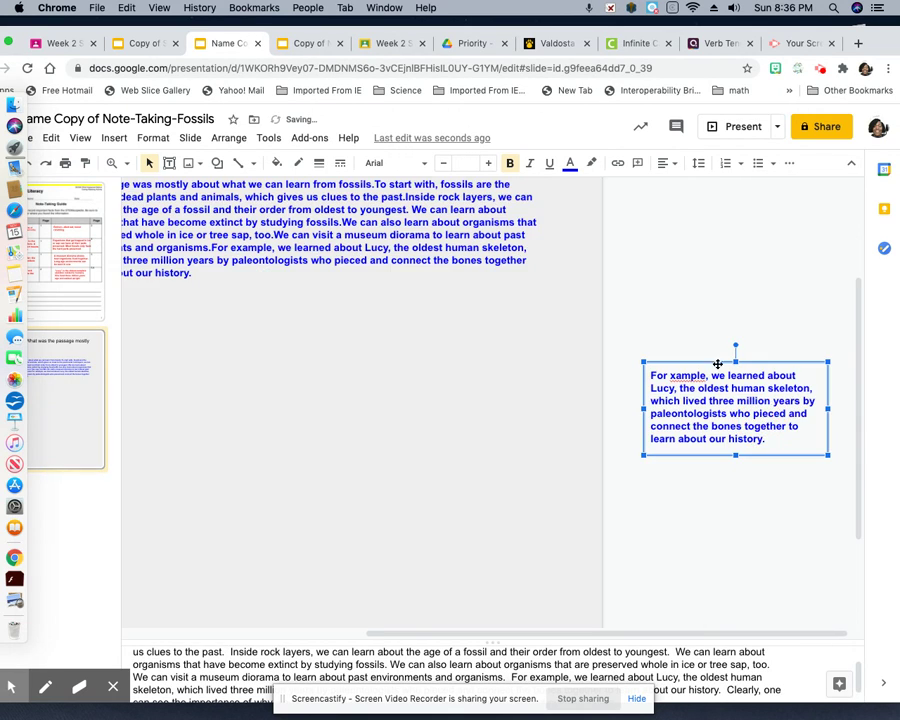
left_click(668, 363)
left_click(660, 363)
key("BackSpace")
- Copy the "Clearly, one can see the importance of why we study fossils" sentence to the end of the summary
left_click_drag(860, 438, 858, 319)
left_click(655, 197)
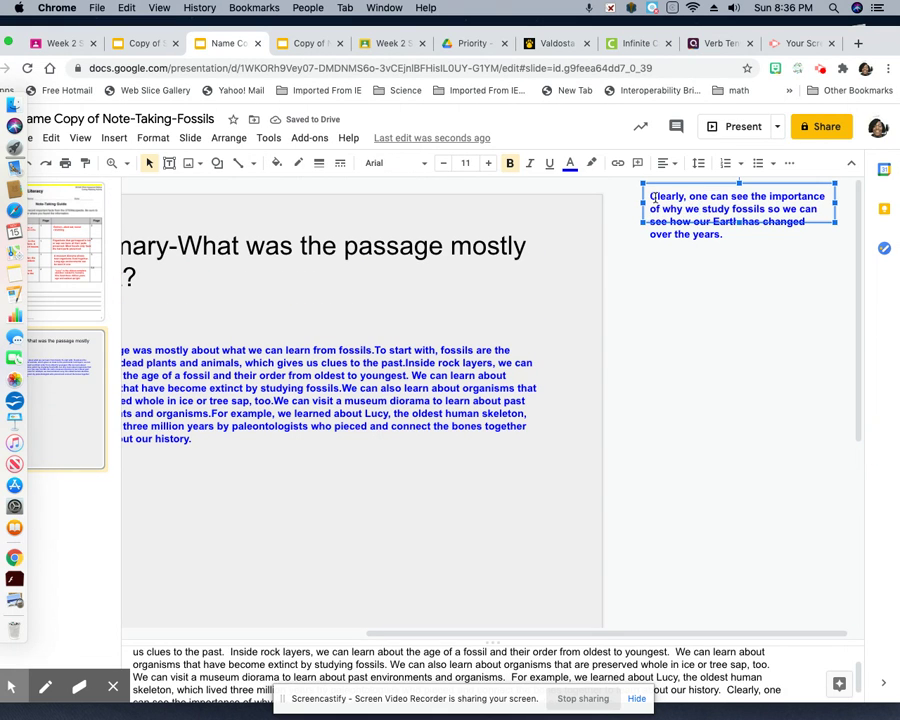
left_click_drag(650, 197, 729, 250)
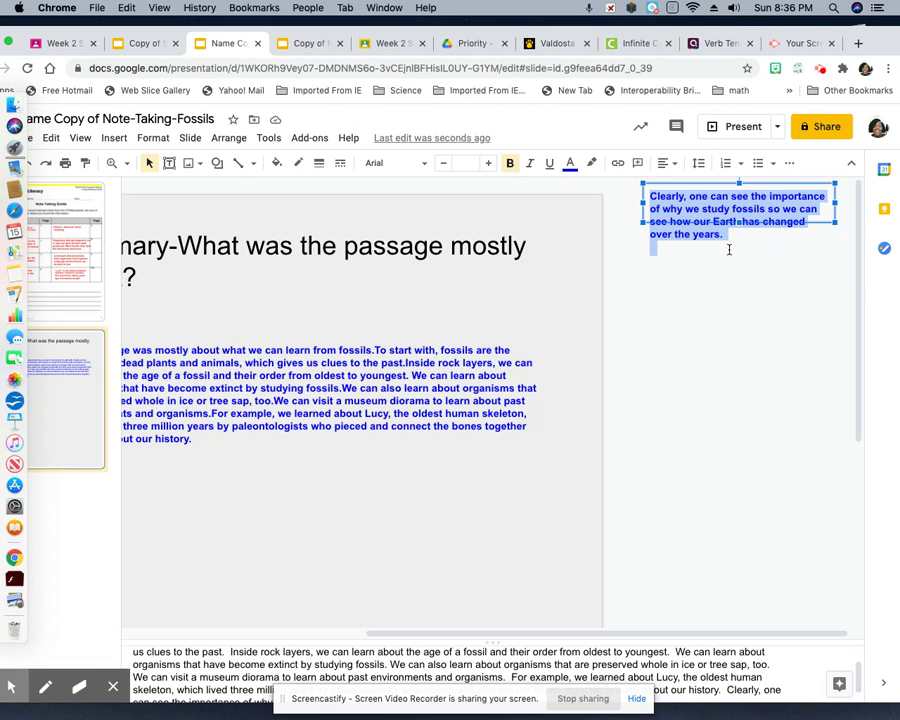
key("super+c")
left_click(243, 441)
left_click(320, 442)
left_click(307, 438)
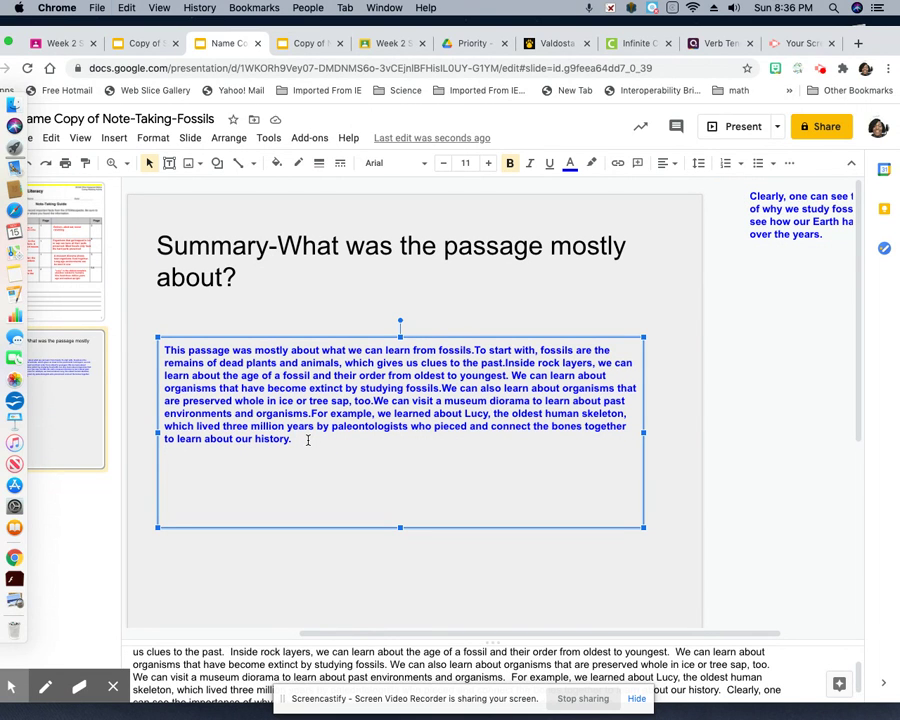
key("super+v")
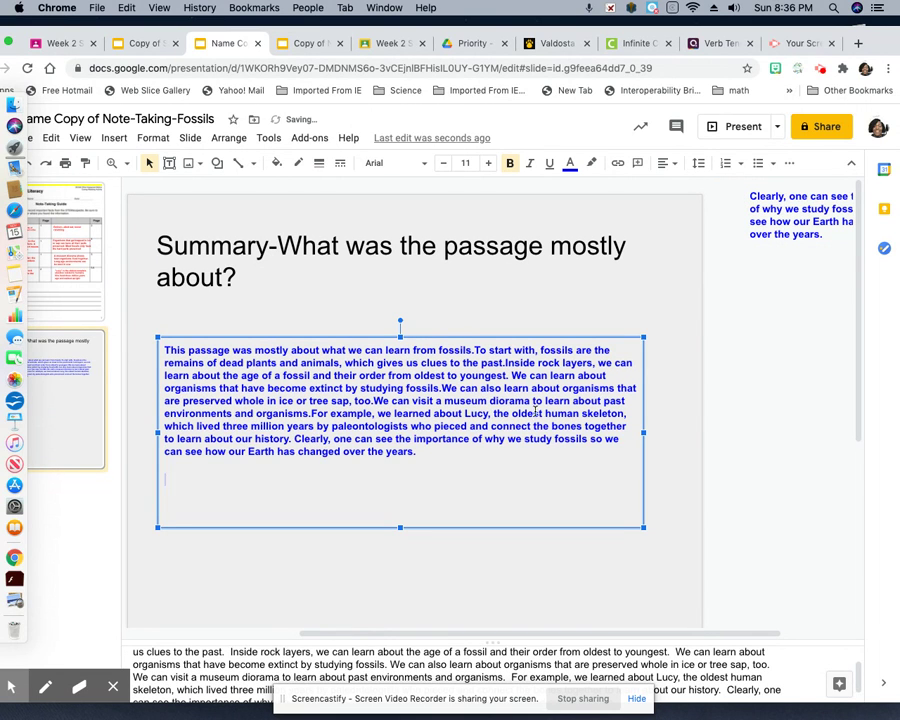
- Delete the leftover "Clearly, one can see the importance" text box beside the page
left_click(679, 452)
left_click(762, 197)
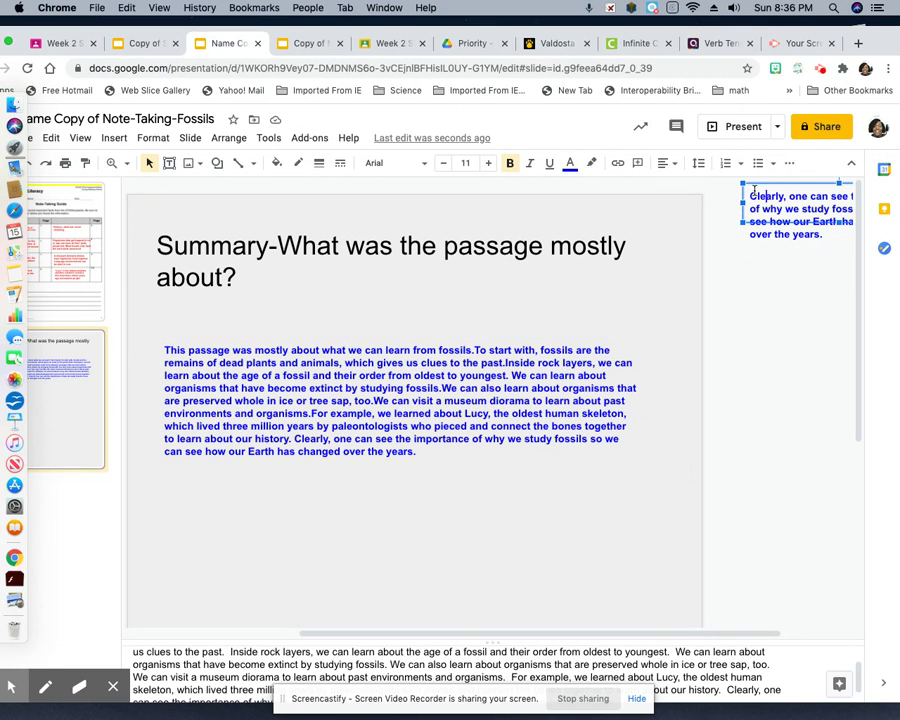
left_click(755, 184)
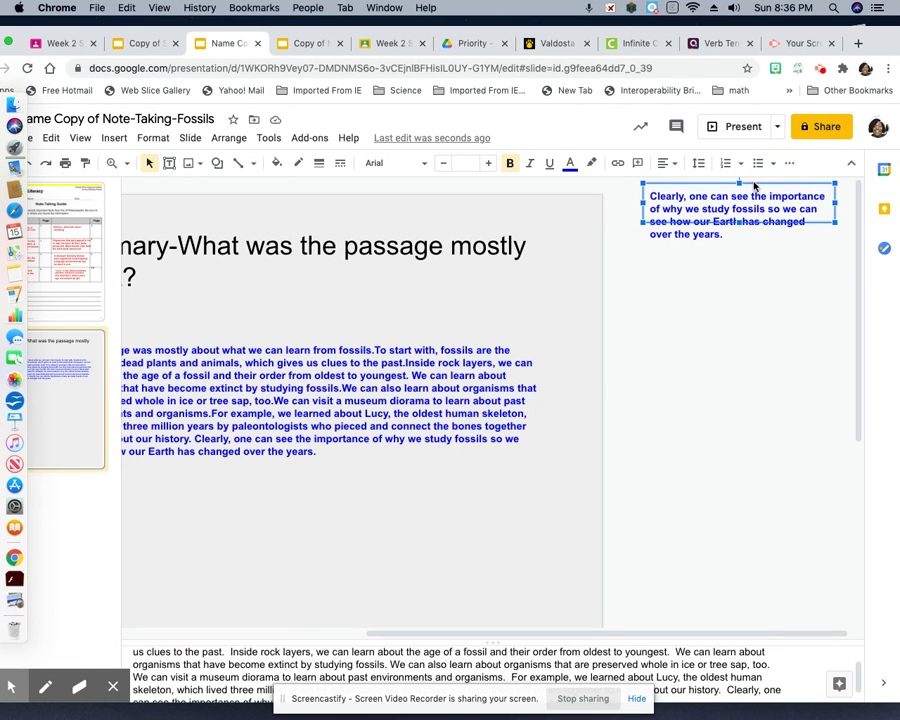
key("Delete")
left_click_drag(455, 634, 283, 624)
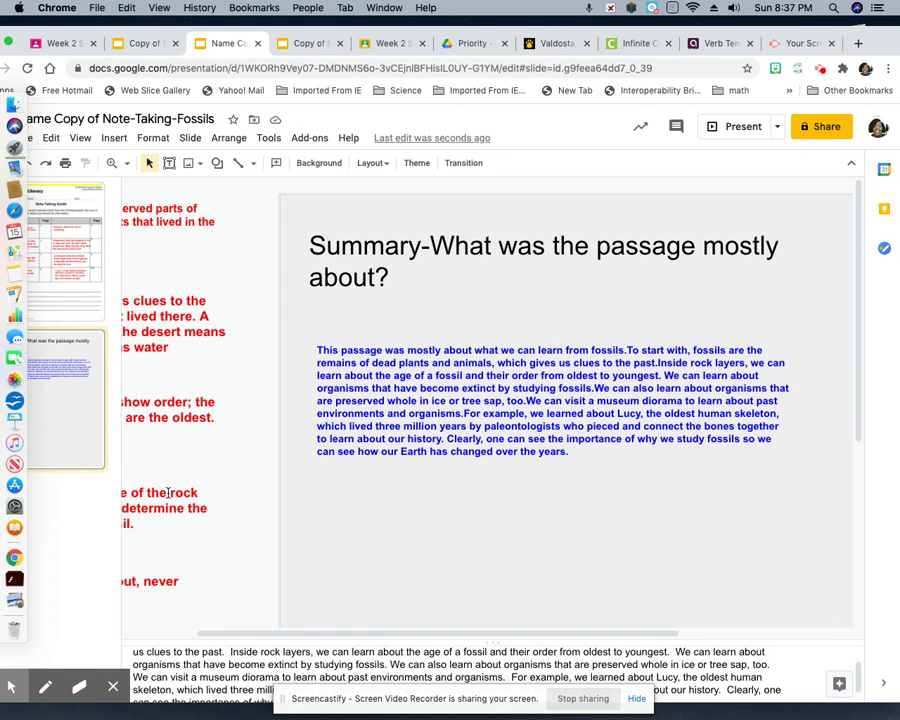
- Review the Week 2 Science on Fossils assignment in Google Classroom and return to the Copy of SC Week 2 presentation
left_click(145, 45)
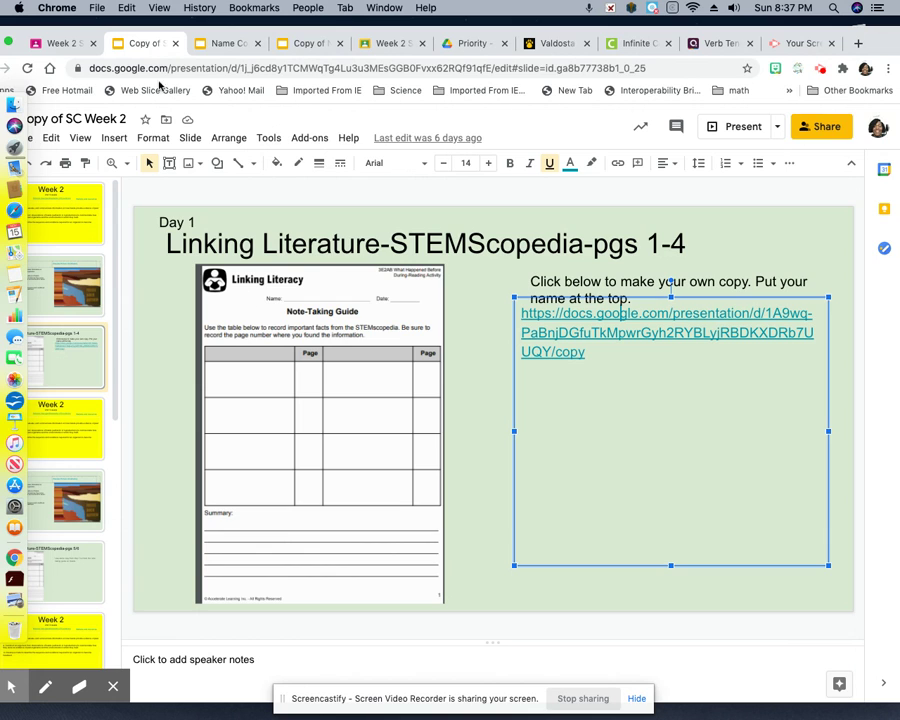
left_click(77, 45)
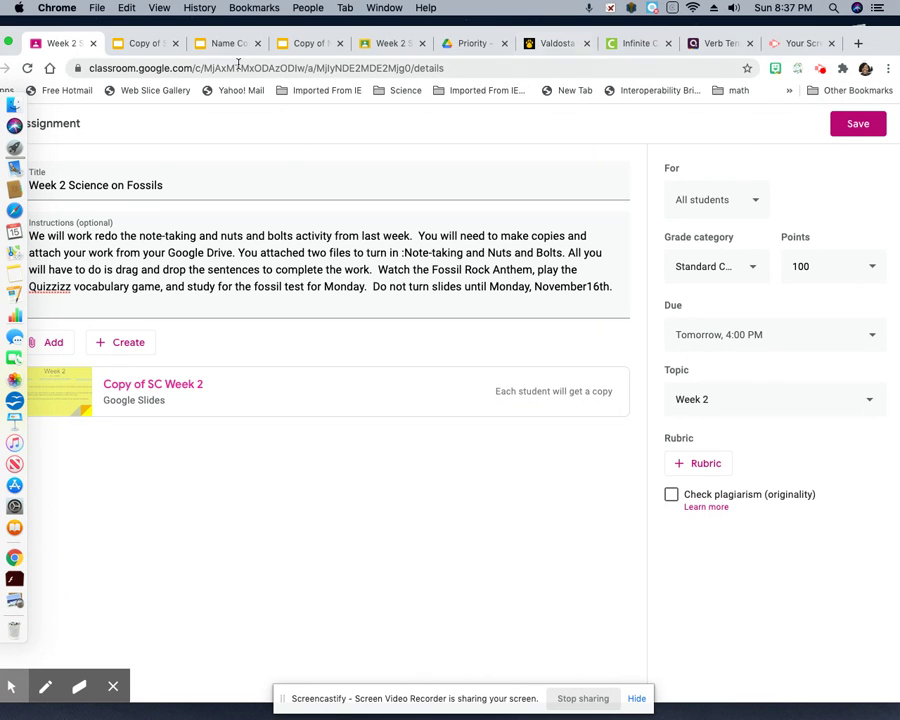
left_click(150, 44)
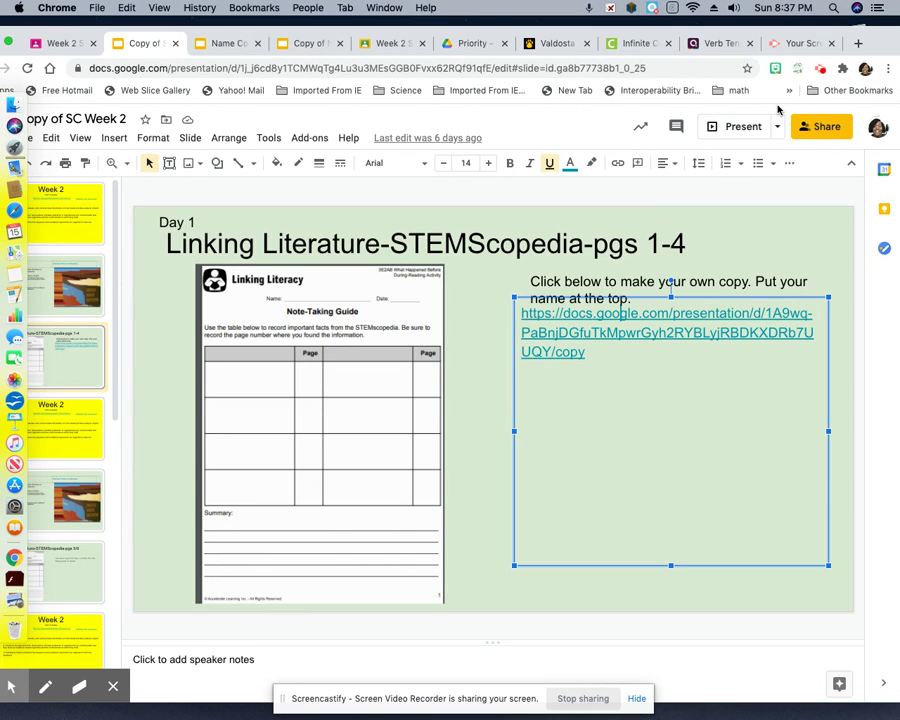
- Switch to Google Drive, reload its start page and open the "Name Copy of Note-Taking-Fossils" presentation
left_click(725, 43)
left_click(645, 45)
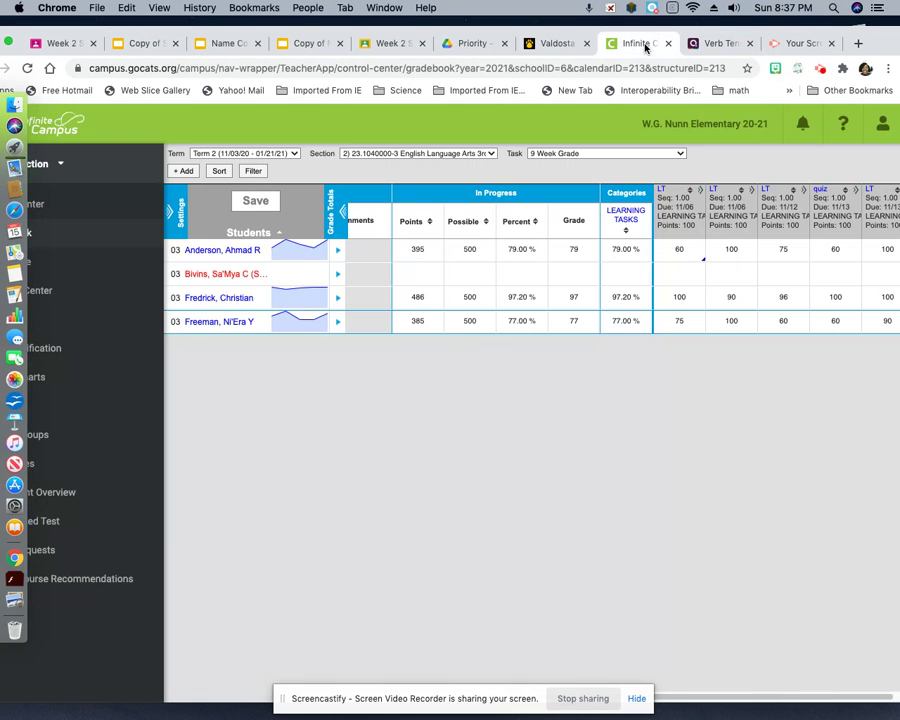
left_click(555, 44)
left_click(479, 44)
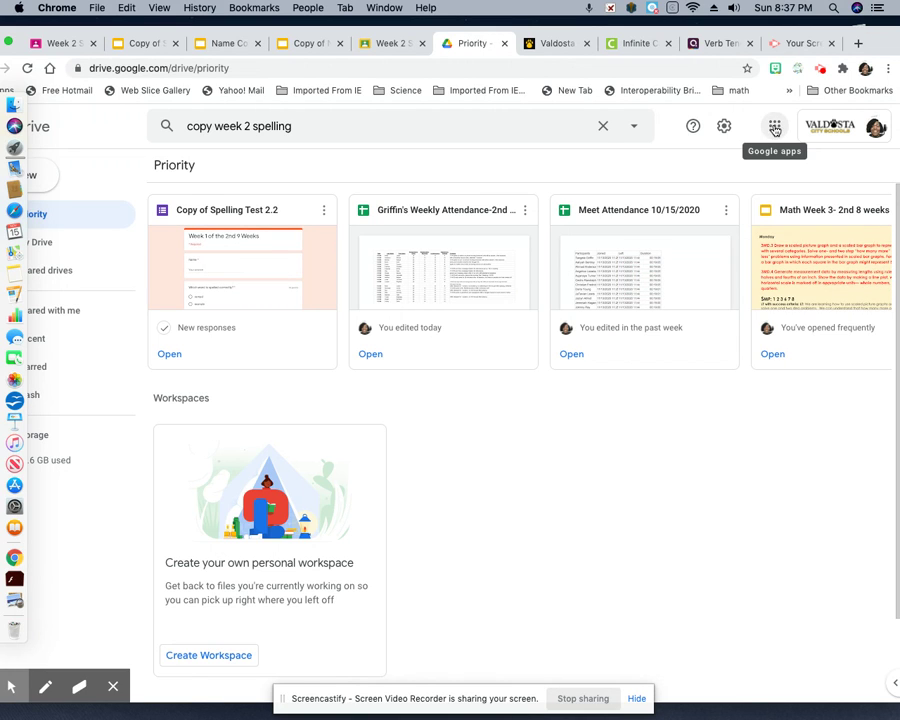
left_click(773, 127)
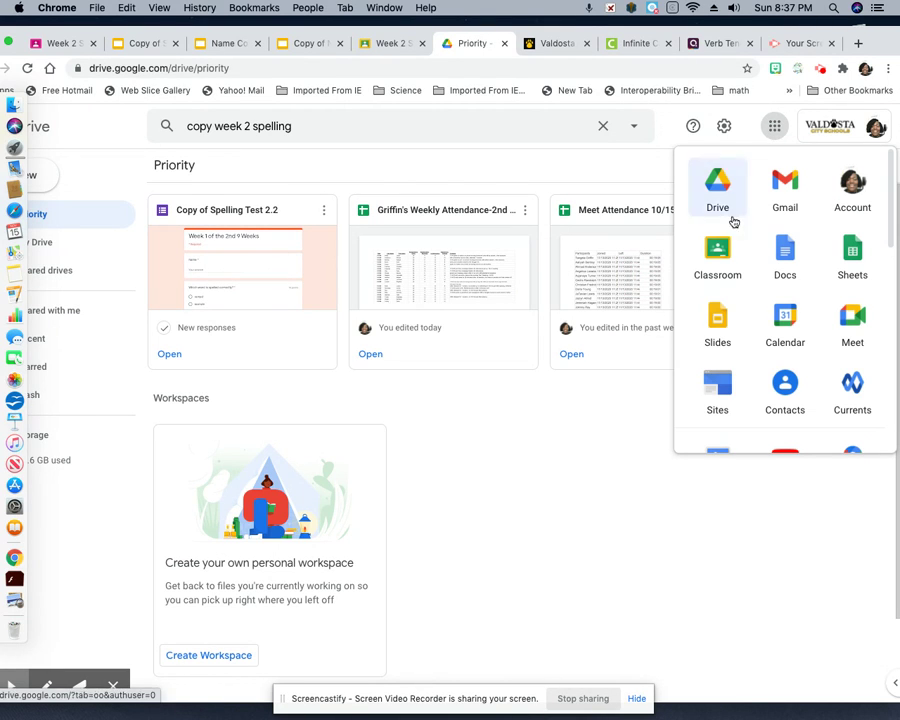
left_click(718, 193)
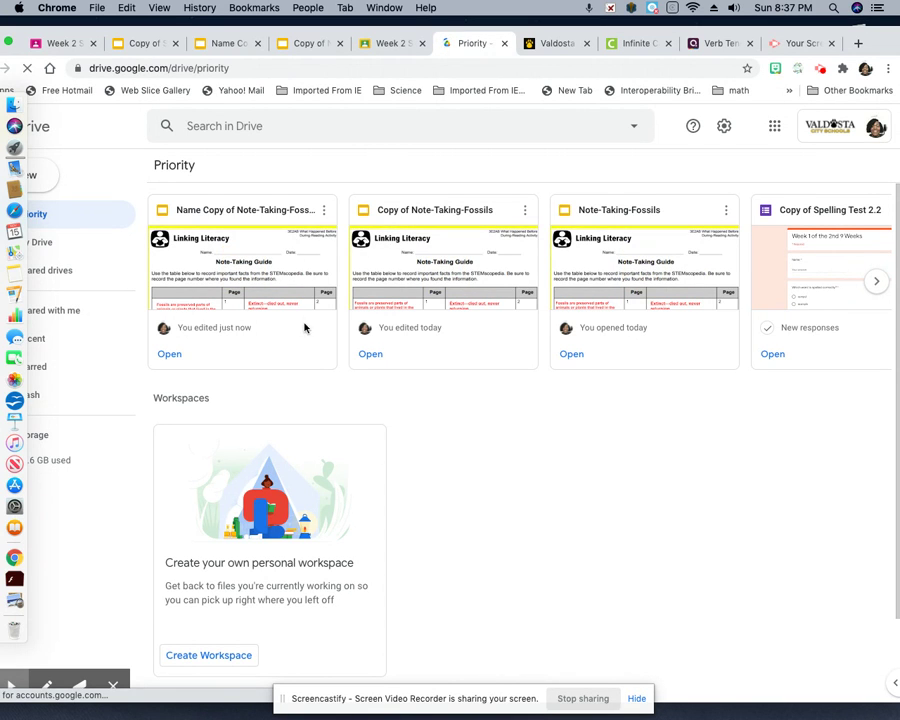
left_click(270, 219)
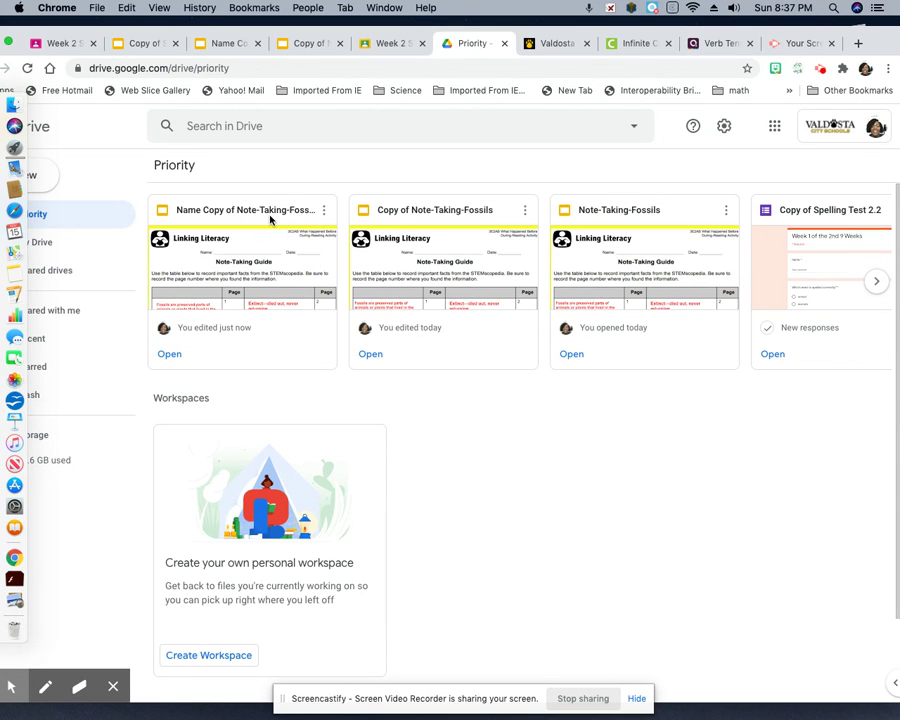
left_click(169, 355)
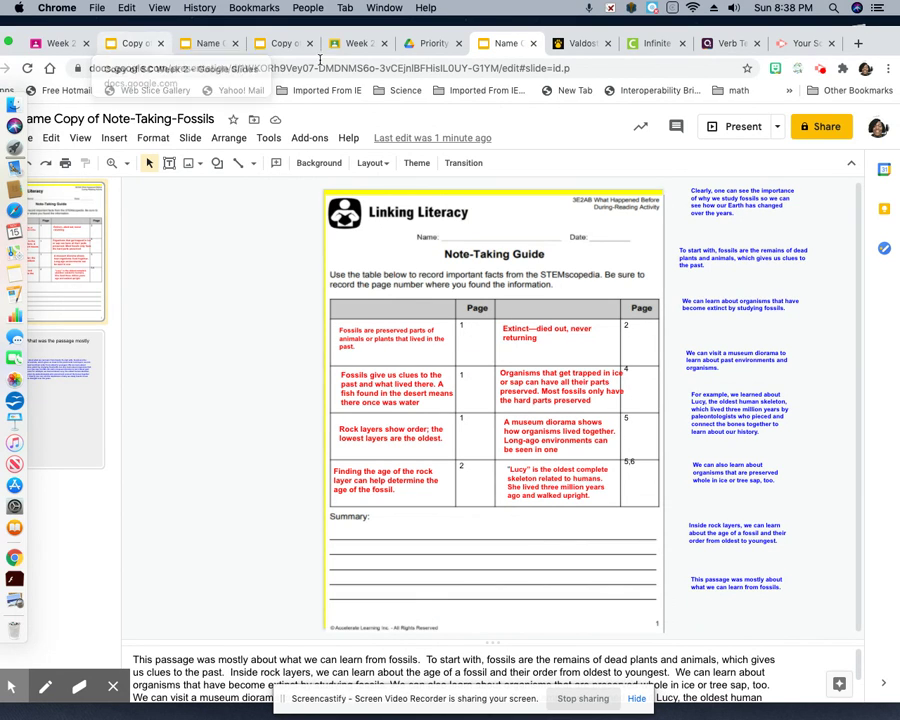
- Revisit the Classroom assignment and show the Day 2 "Linking Literature-STEMScopedia-pgs 5/6" slide in Copy of SC Week 2
left_click(58, 46)
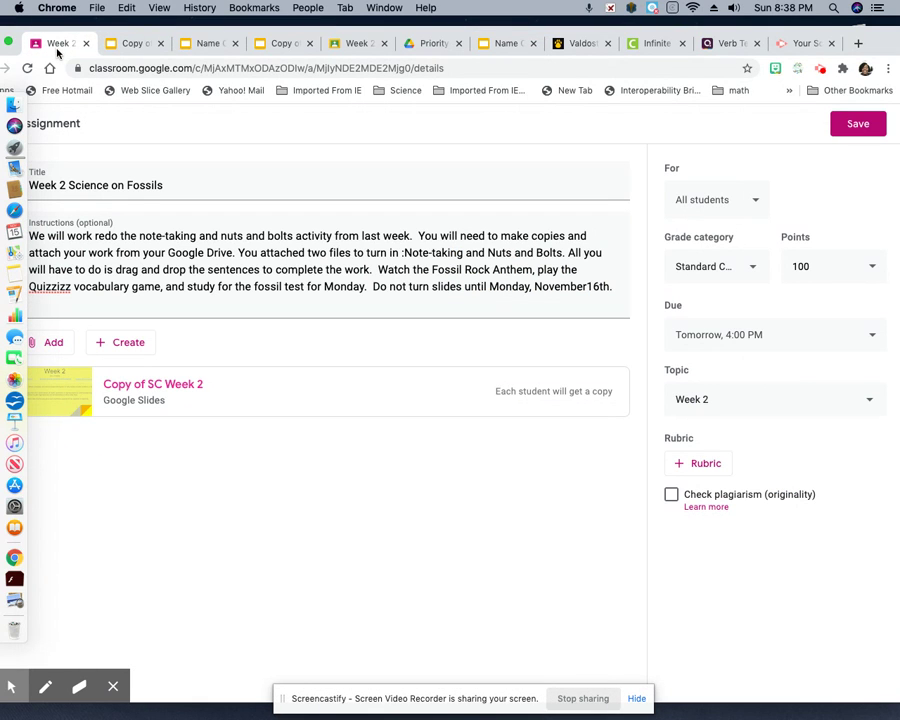
left_click(132, 45)
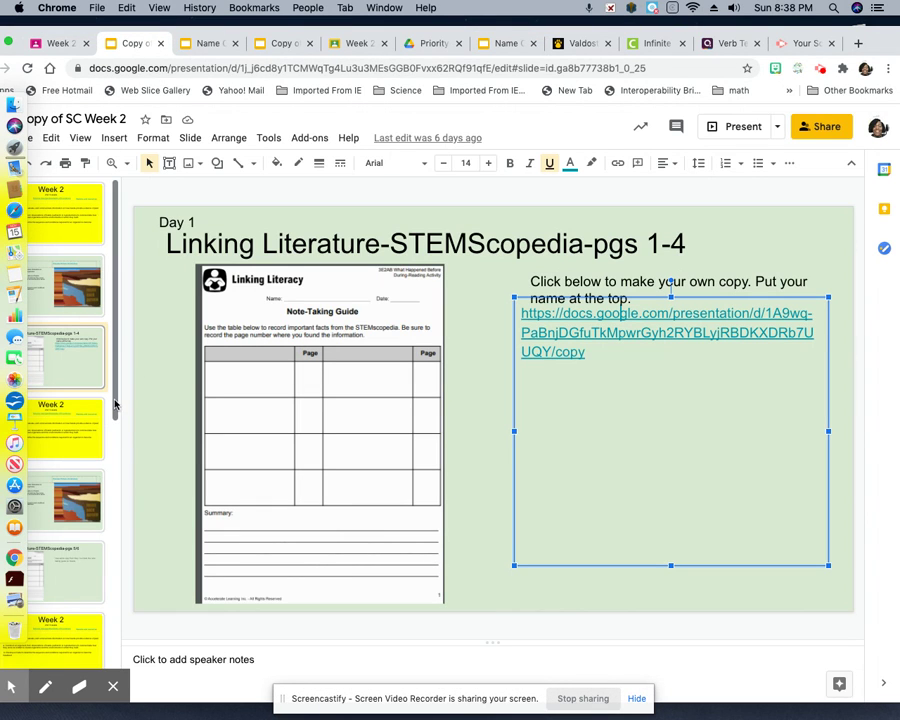
scroll(116, 402, "down", 1)
left_click(84, 418)
left_click(66, 470)
left_click(68, 543)
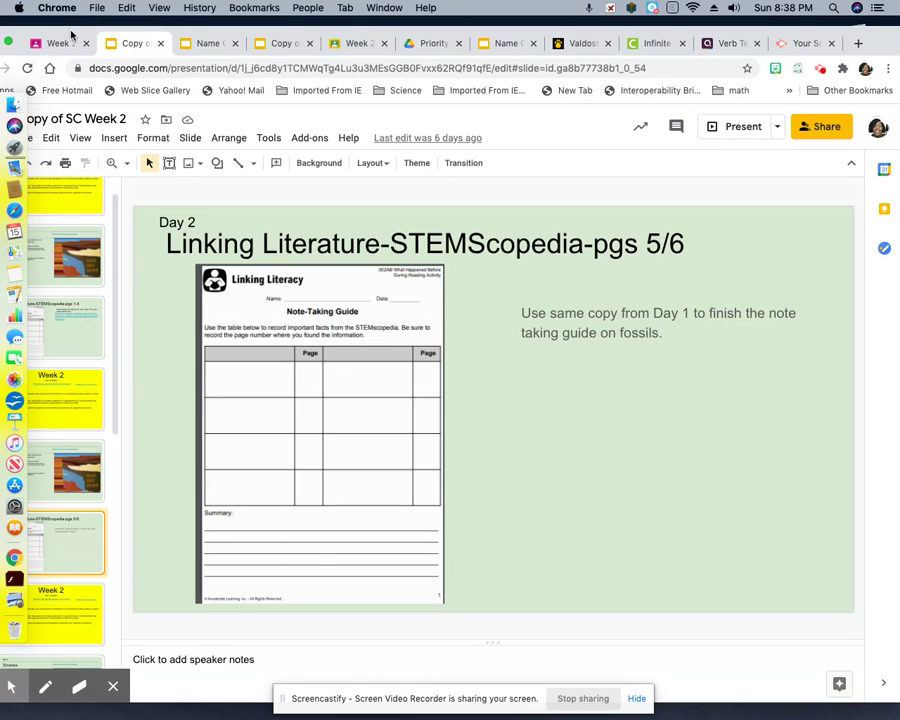
- Bring the whole browser window into view and show the Day 3 "Linking Literature-STEMScopedia-Nuts and Bolts" slide
left_click_drag(80, 35, 141, 34)
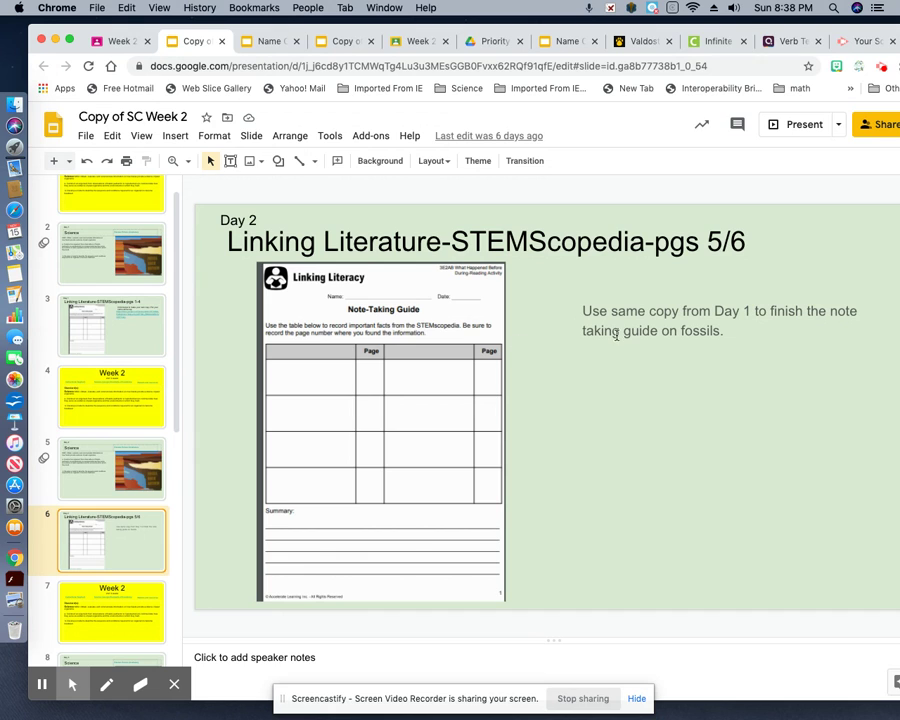
left_click_drag(179, 420, 193, 540)
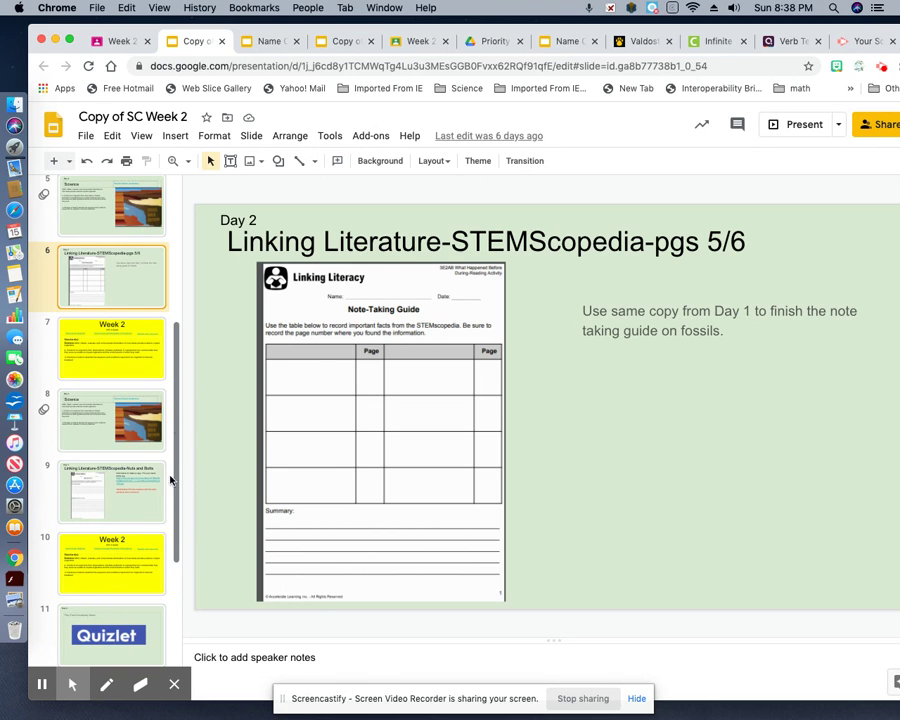
left_click(138, 505)
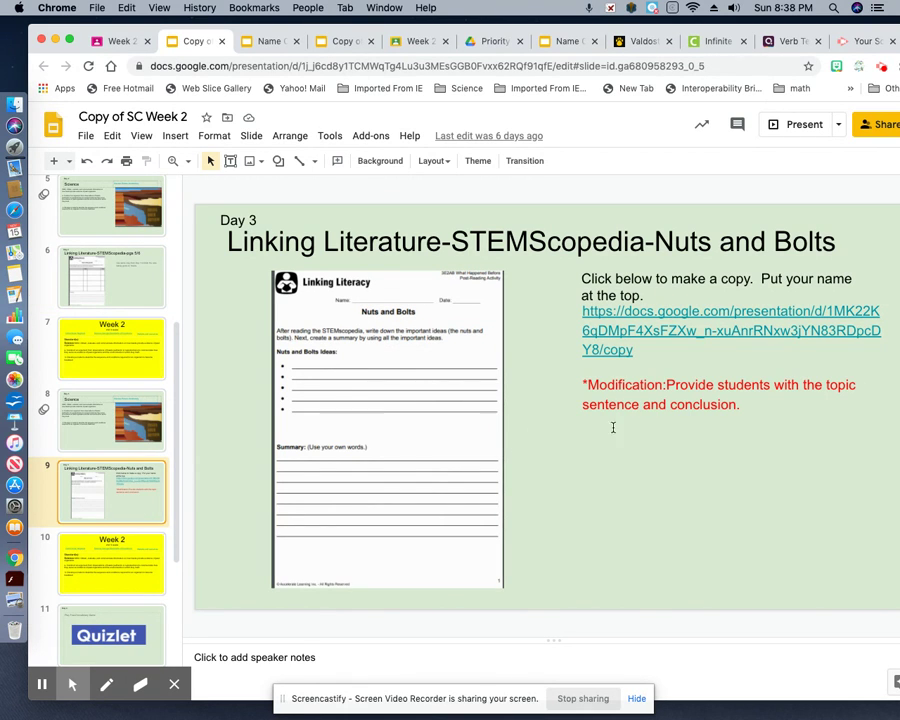
- Copy the Day 3 slide's make-a-copy link, follow it, and create a copy of the Nuts and Bolts-Summarizing presentation
left_click(684, 316)
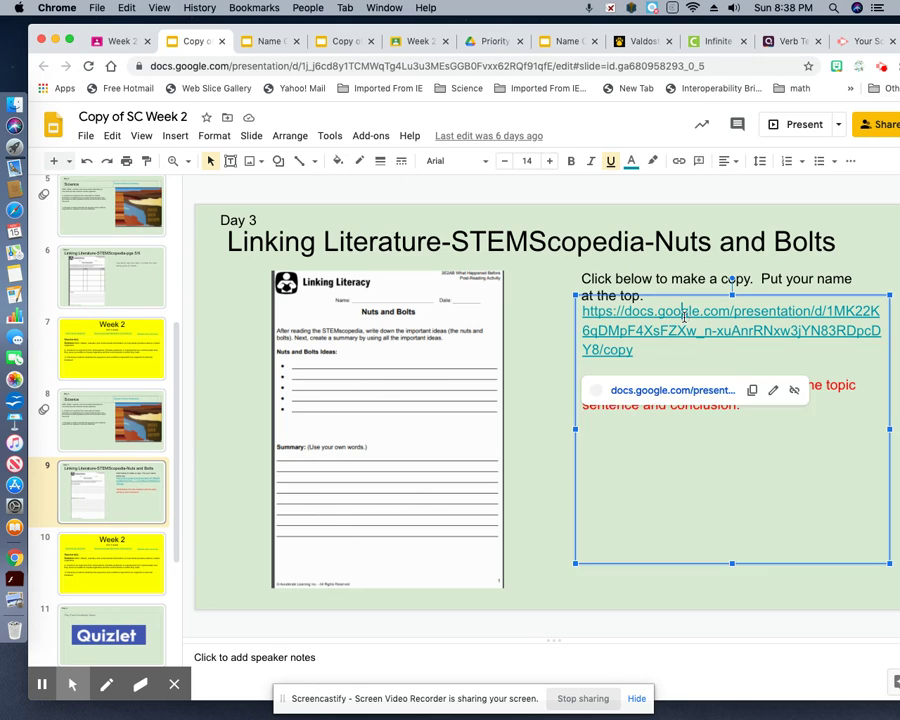
left_click(751, 393)
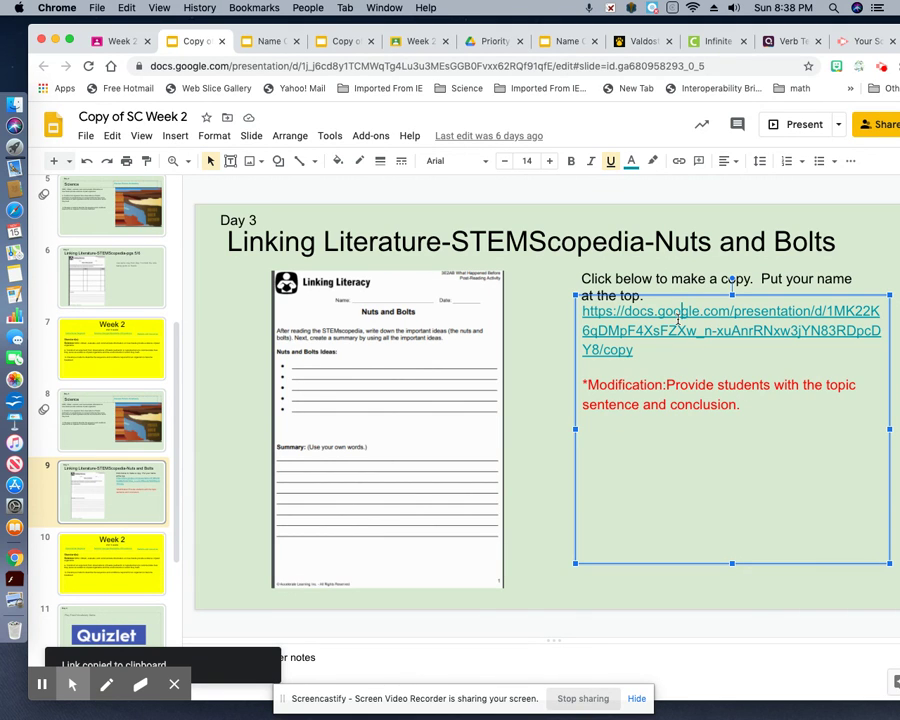
mouse_move(680, 331)
left_click(697, 392)
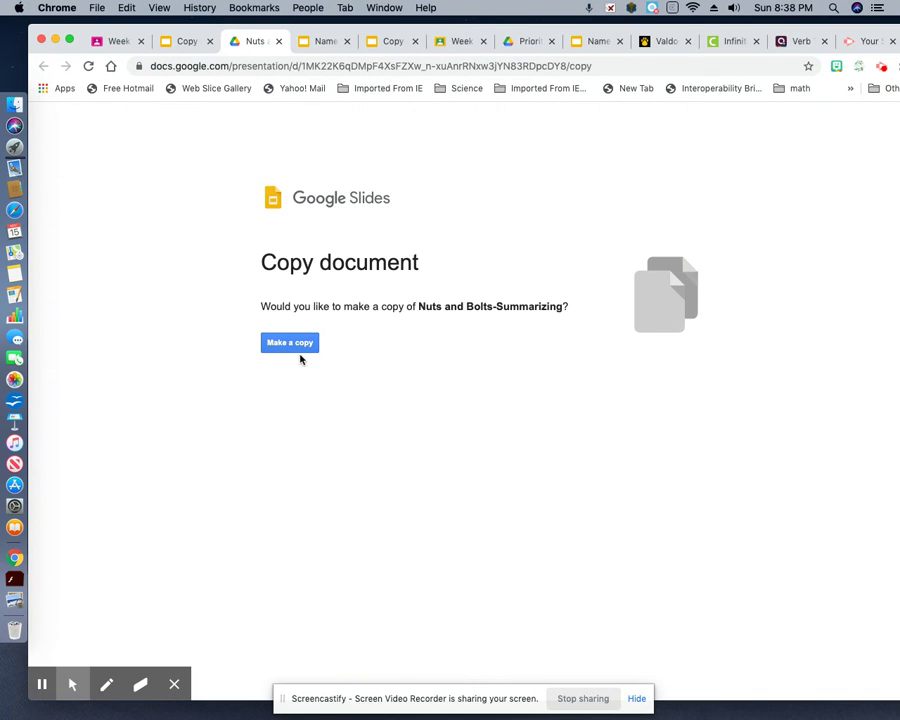
left_click(284, 345)
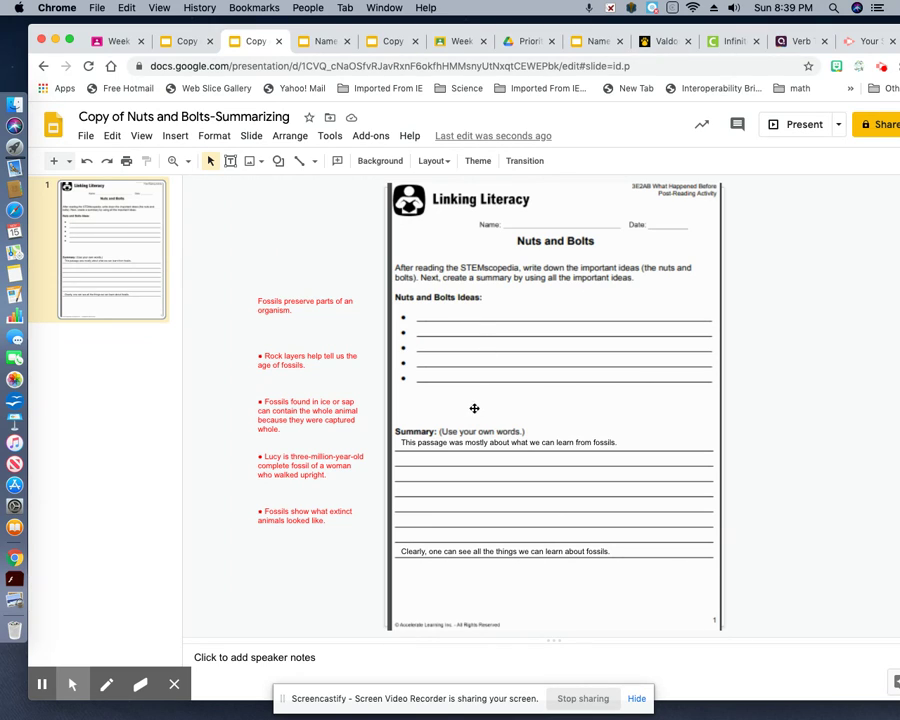
left_click(298, 308)
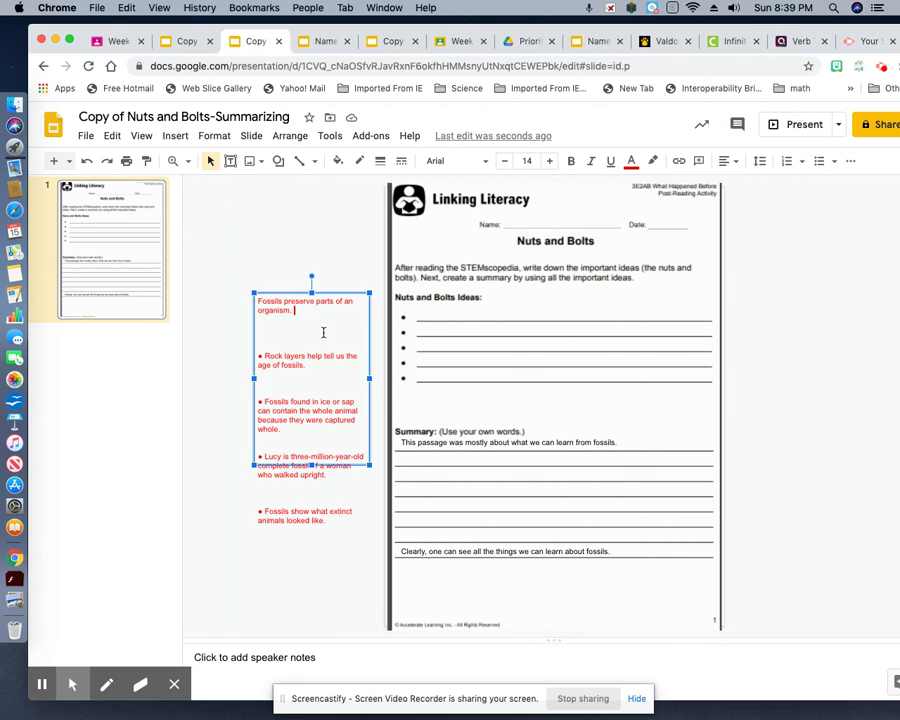
left_click(291, 262)
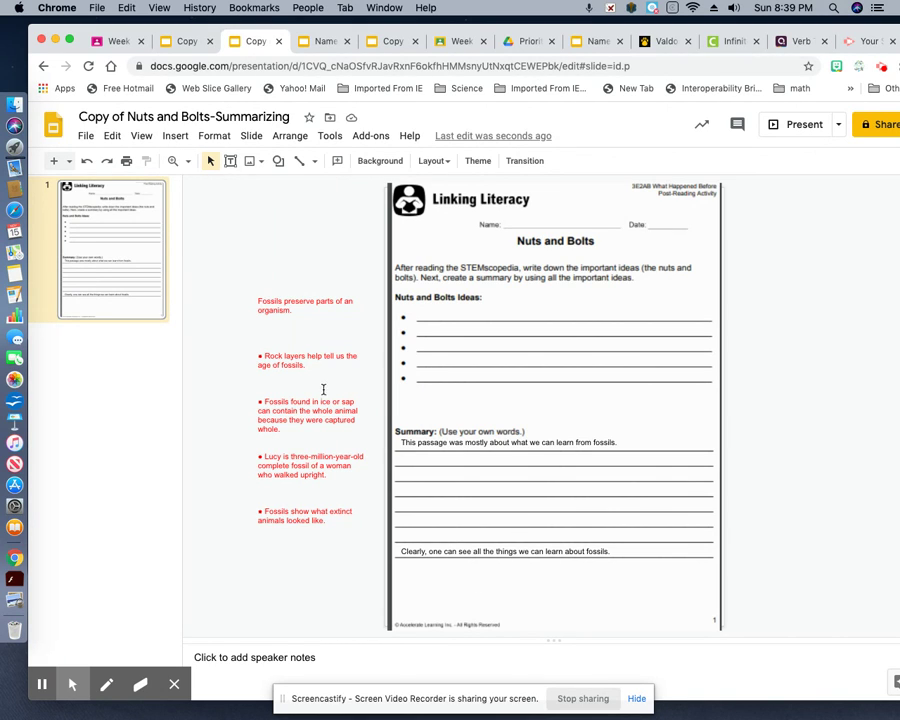
left_click(287, 310)
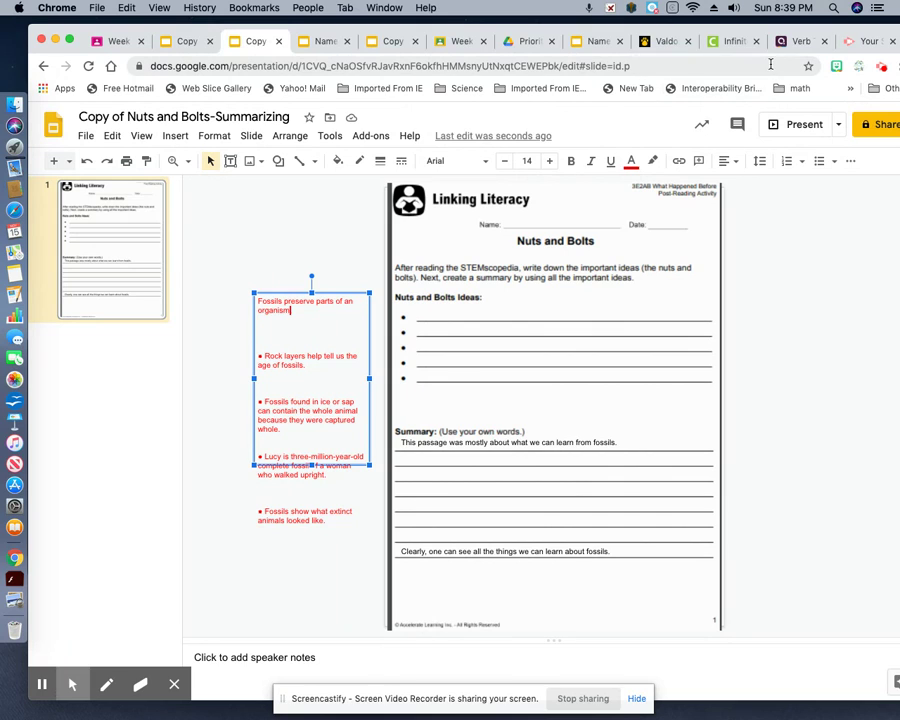
- Search Google Drive for "nuts and" and open the original "Nuts and Bolts-Summarizing" presentation
left_click(528, 46)
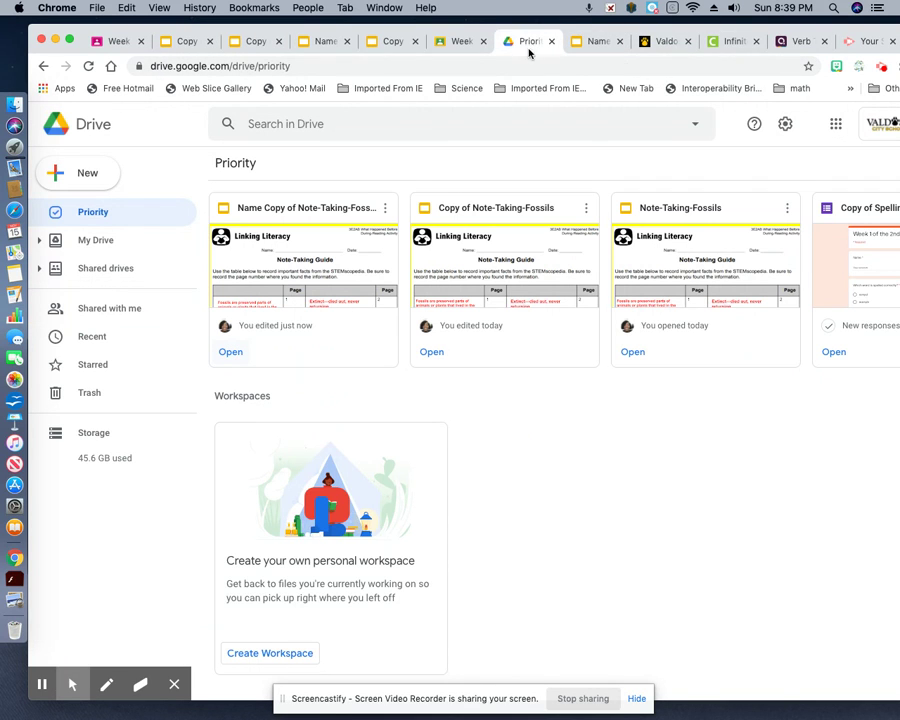
left_click(364, 123)
type("nuts ")
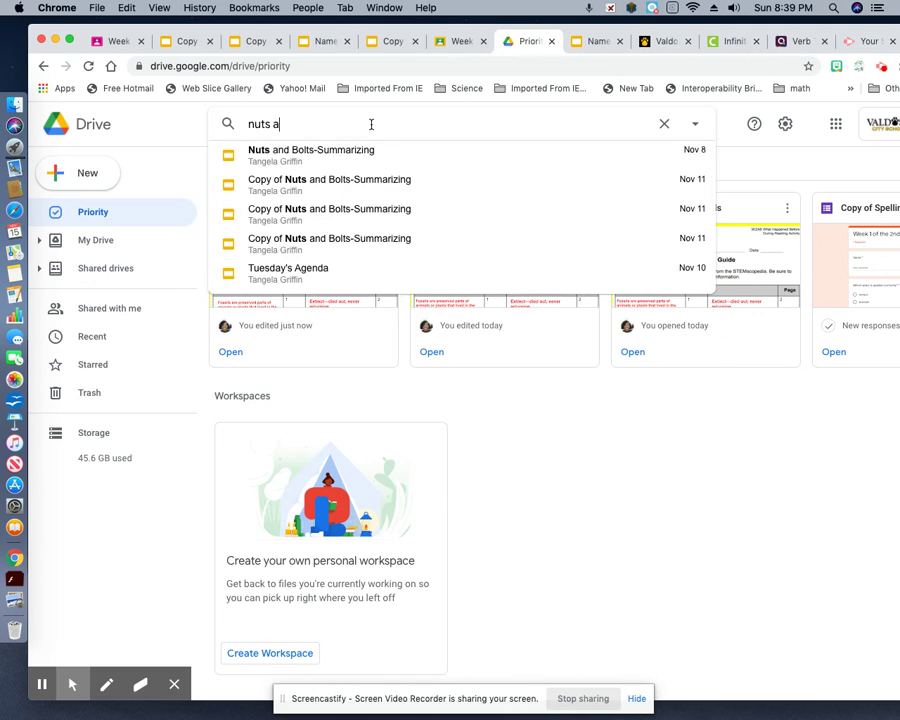
type("and")
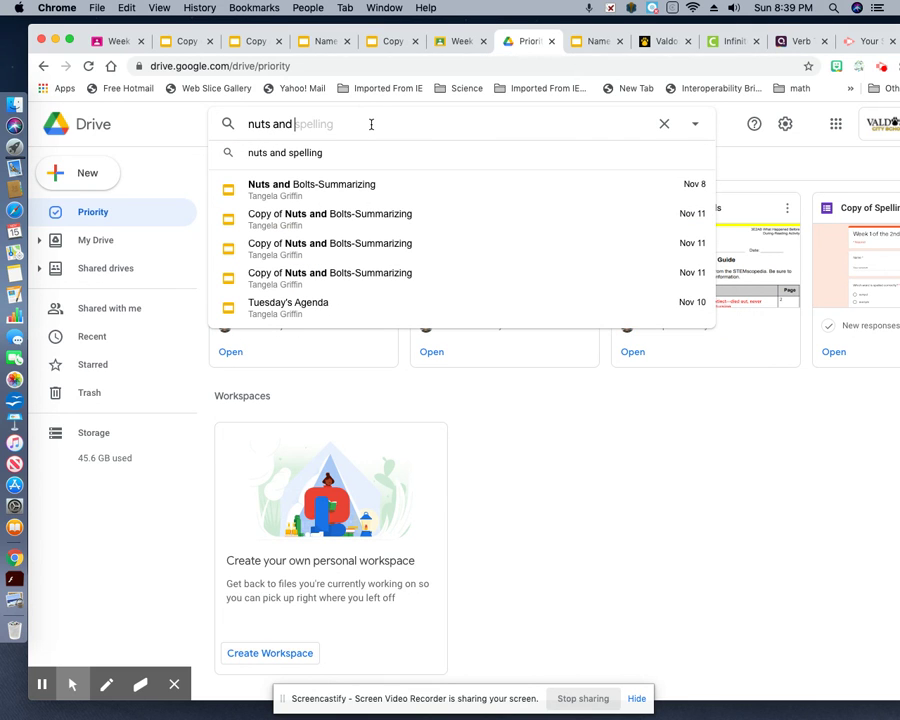
left_click(353, 195)
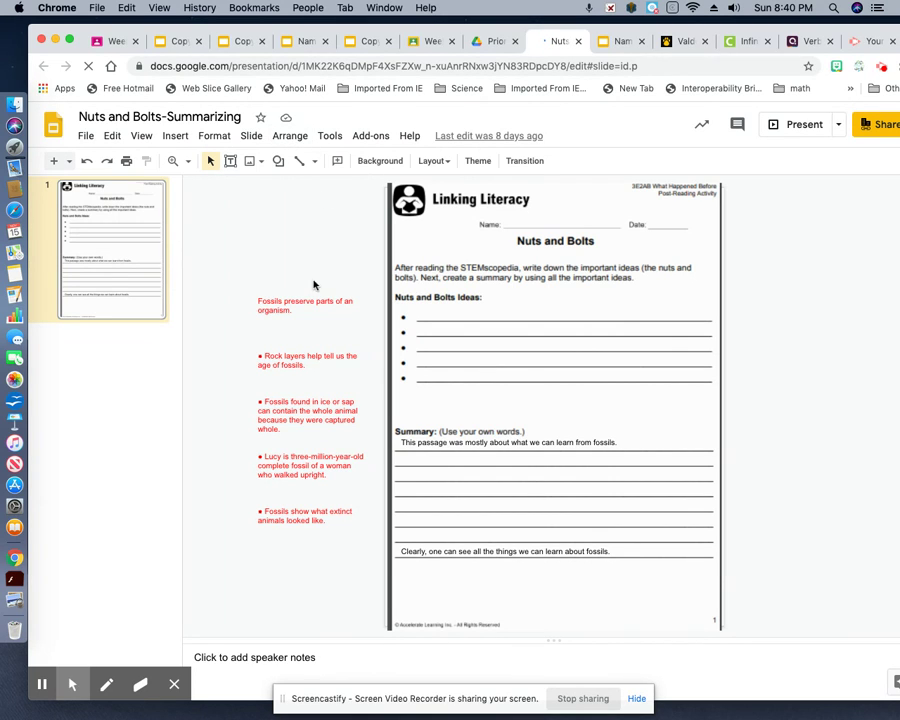
left_click(293, 304)
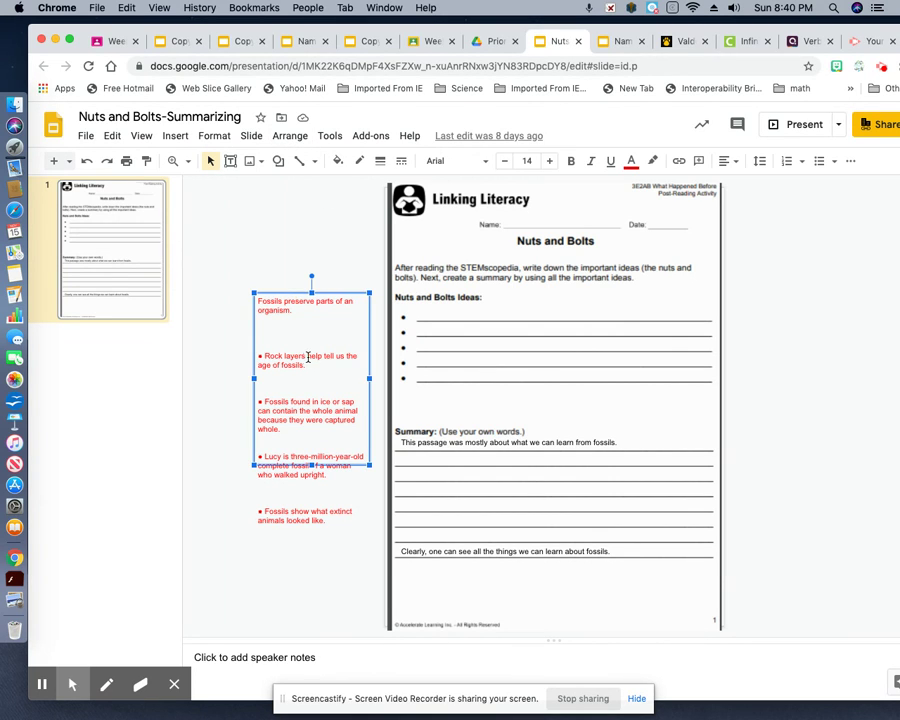
left_click_drag(255, 301, 305, 309)
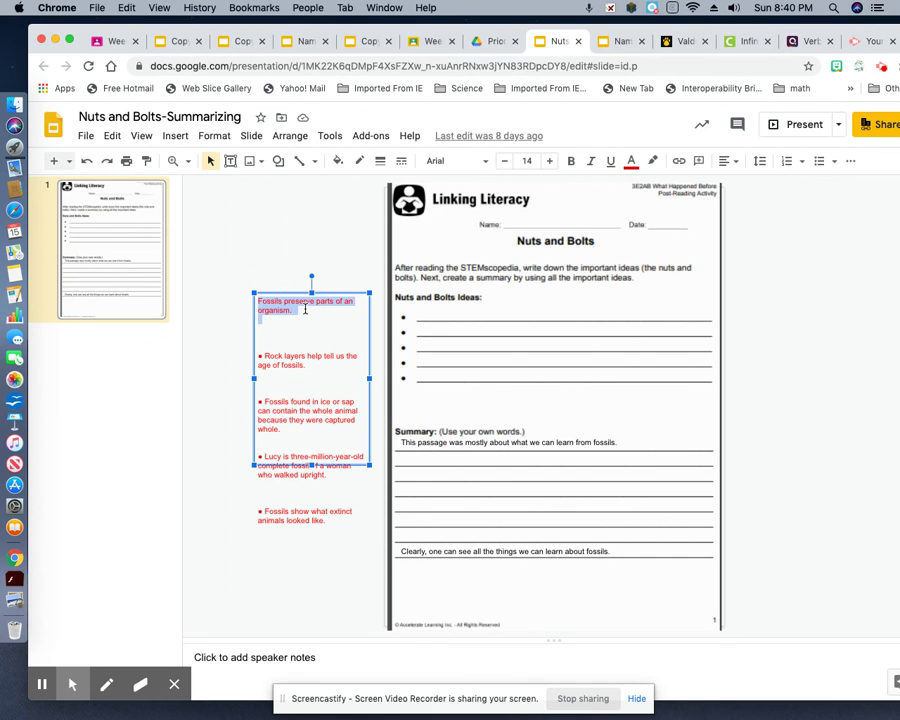
key("super+c")
left_click(452, 317)
left_click(452, 317)
double_click(452, 317)
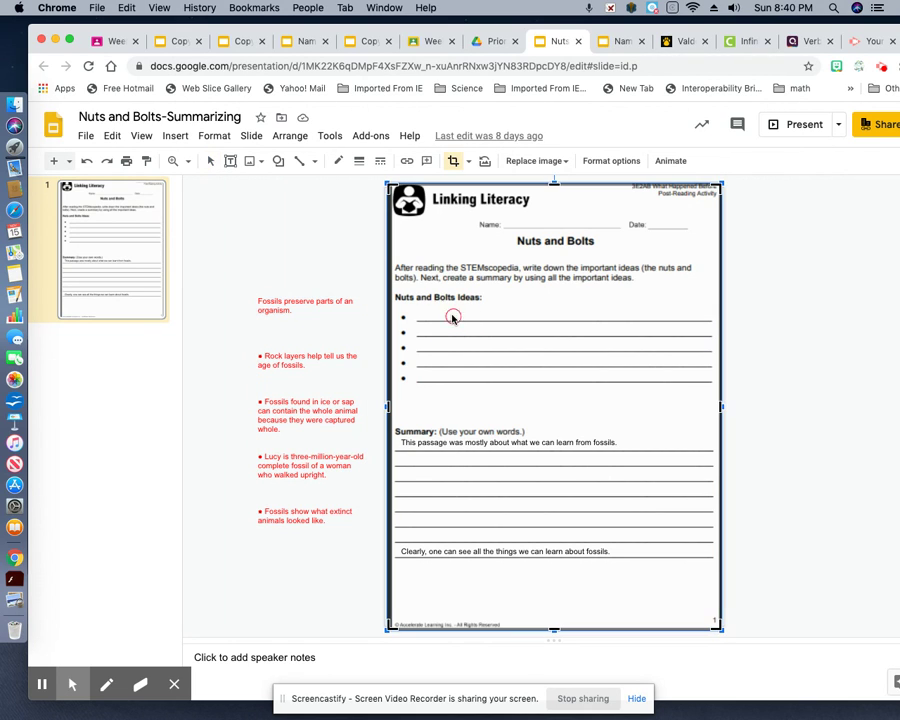
left_click(451, 317)
left_click(450, 318)
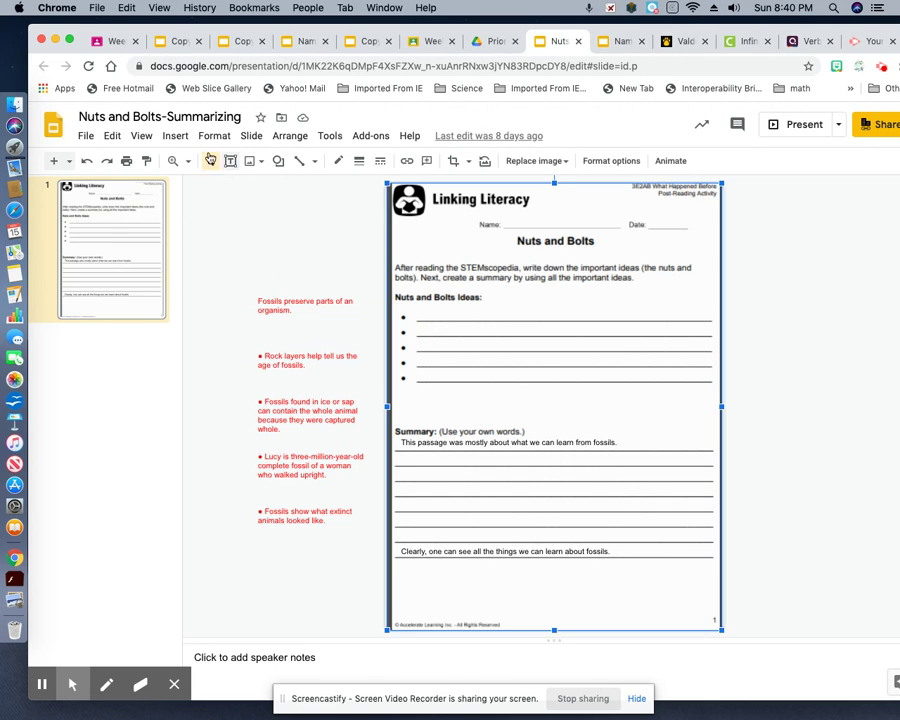
- Draw a text box over the five blank Nuts and Bolts Ideas lines on the worksheet
left_click(180, 136)
left_click(204, 183)
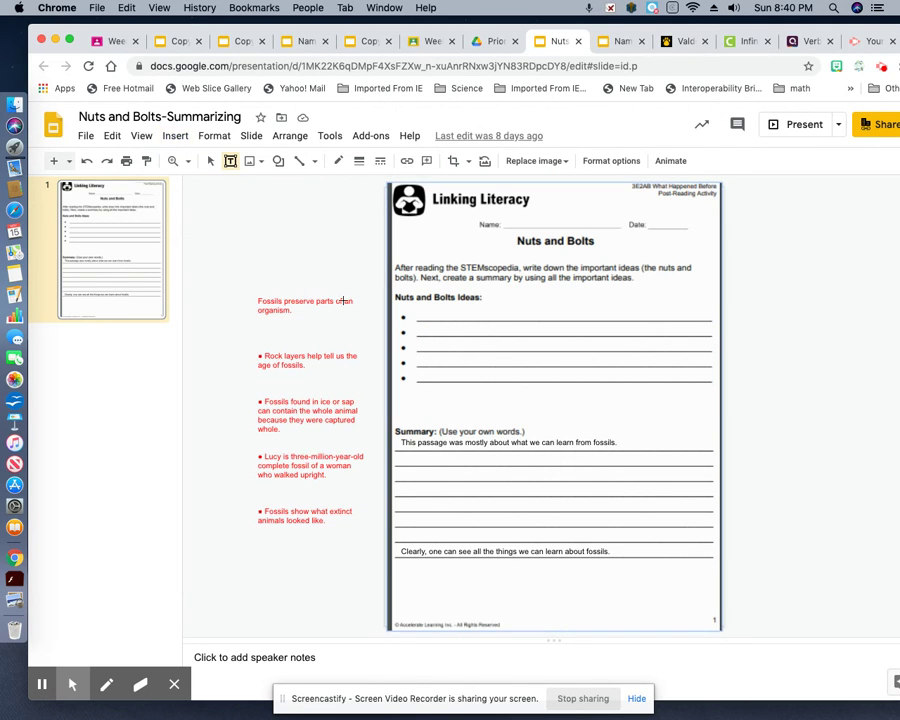
left_click_drag(418, 311, 709, 393)
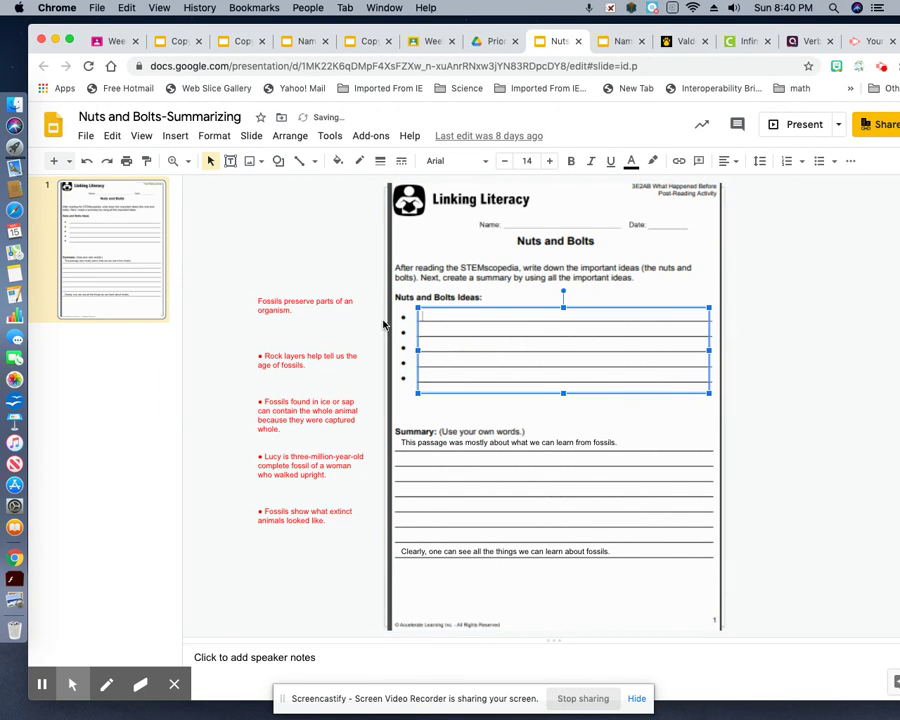
- Extend the red facts text box beside the page around all five facts and copy them into the ideas text box
left_click(291, 318)
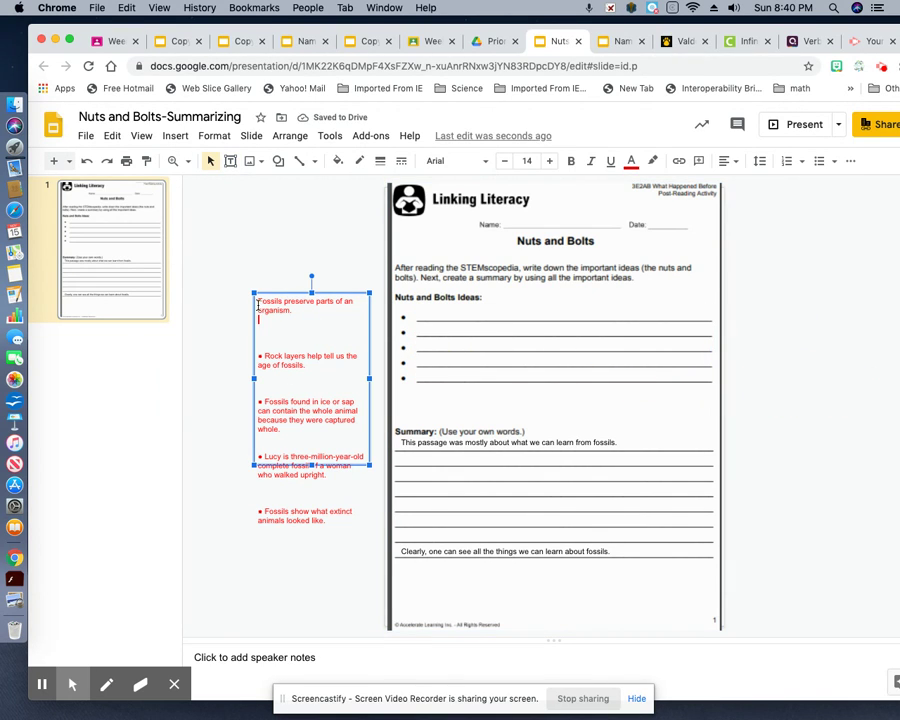
left_click_drag(312, 465, 309, 543)
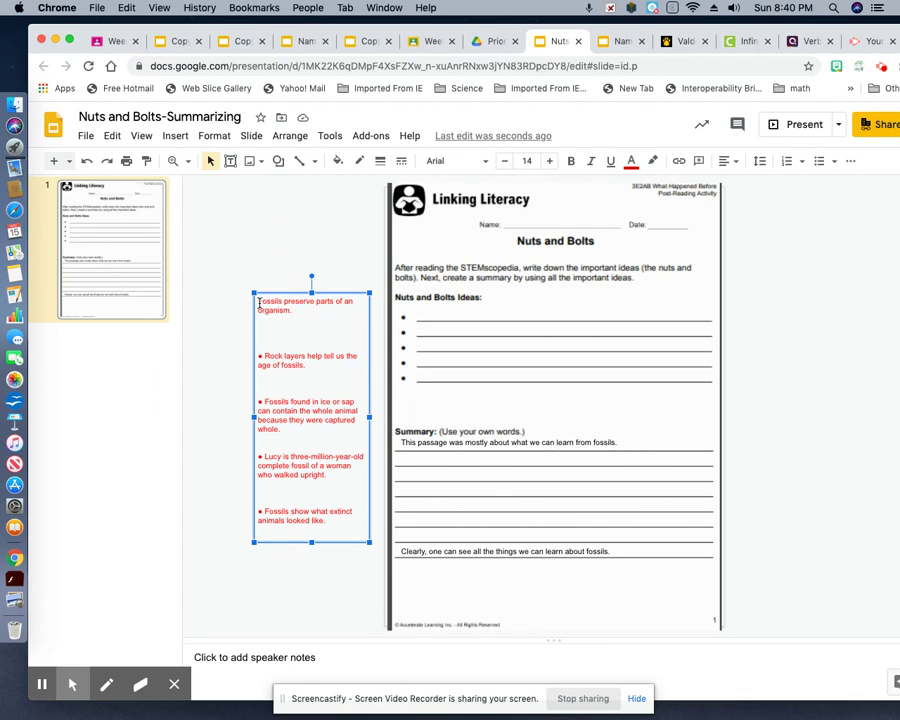
left_click(258, 302)
left_click_drag(257, 301, 334, 528)
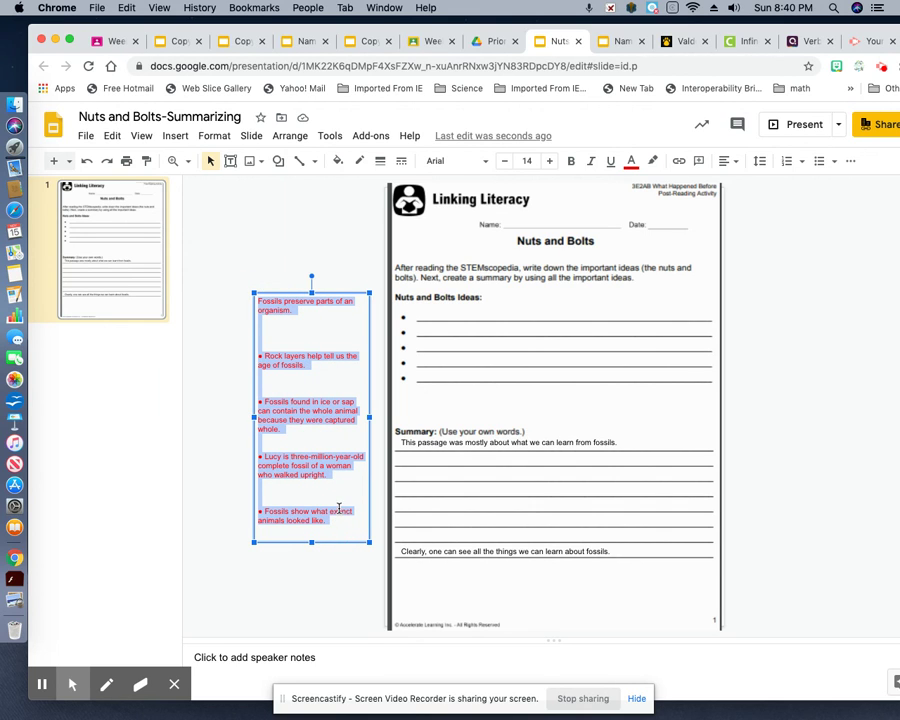
left_click(441, 322)
left_click(438, 317)
key("super+v")
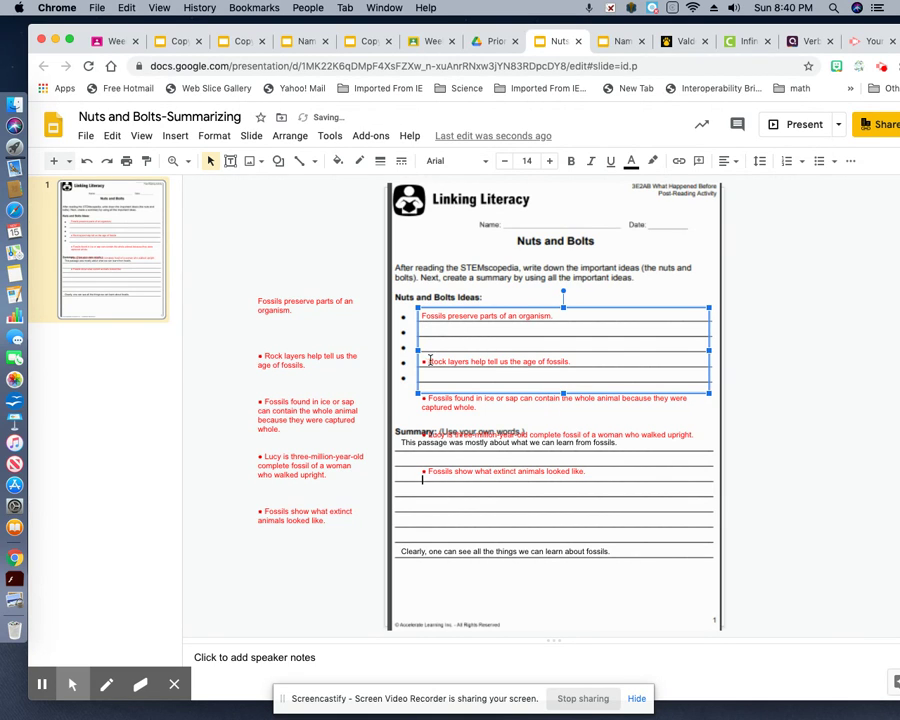
- Remove the blank lines above the "Rock layers" and "Fossils found in ice or sap" facts in the ideas text box
left_click(423, 360)
key("BackSpace")
key("BackSpace")
key("BackSpace")
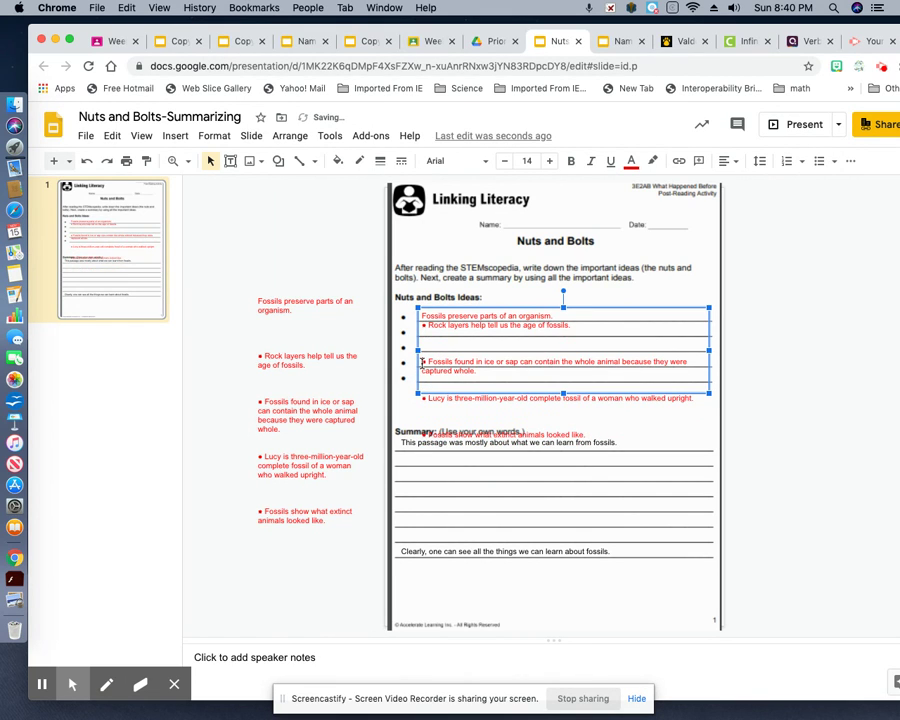
key("BackSpace")
key("BackSpace")
key("BackSpace")
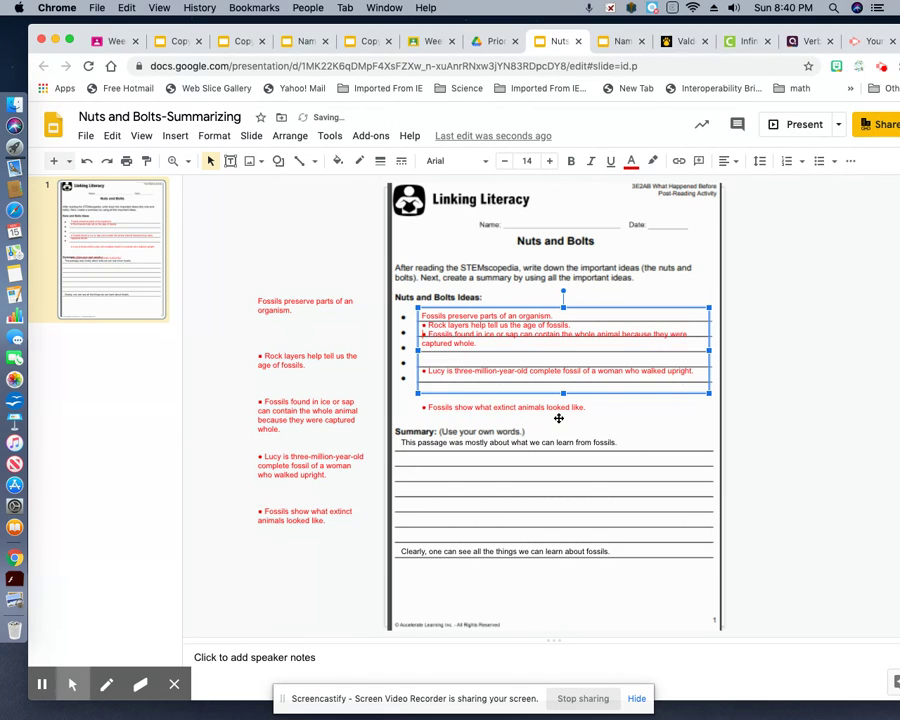
- Reduce the blank lines above the "Lucy" and "Fossils show what extinct animals looked like" facts in the ideas text box
left_click(424, 372)
left_click(424, 372)
key("BackSpace")
key("BackSpace")
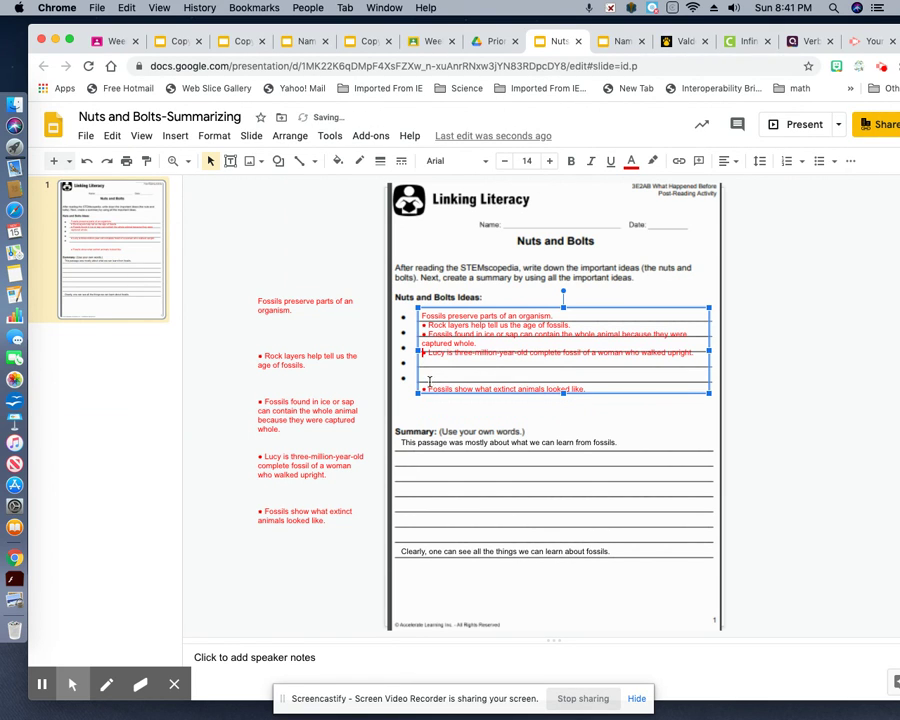
left_click(422, 388)
key("BackSpace")
key("BackSpace")
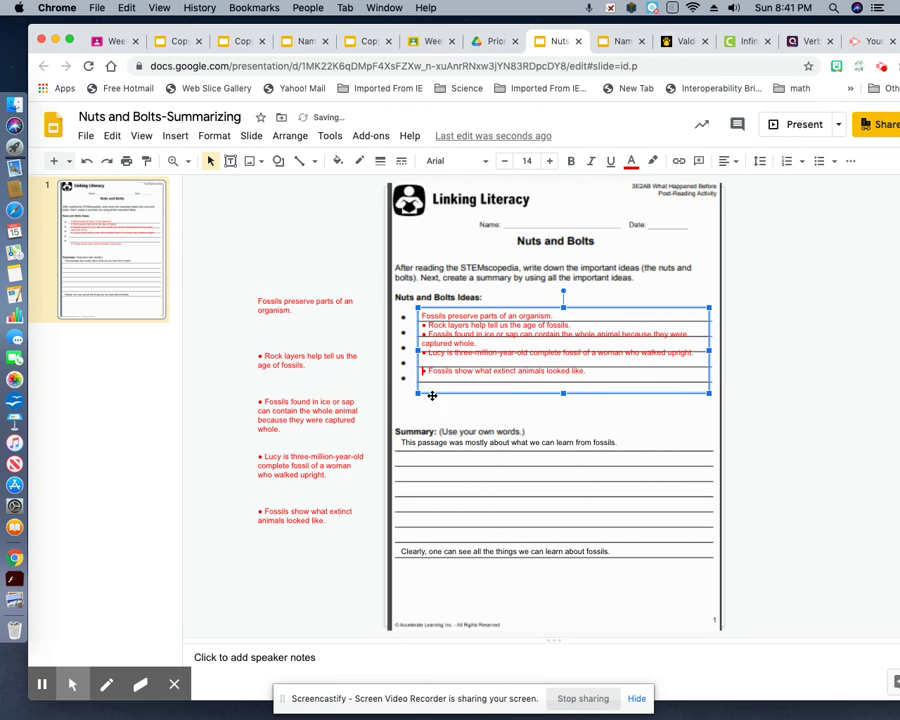
left_click(550, 422)
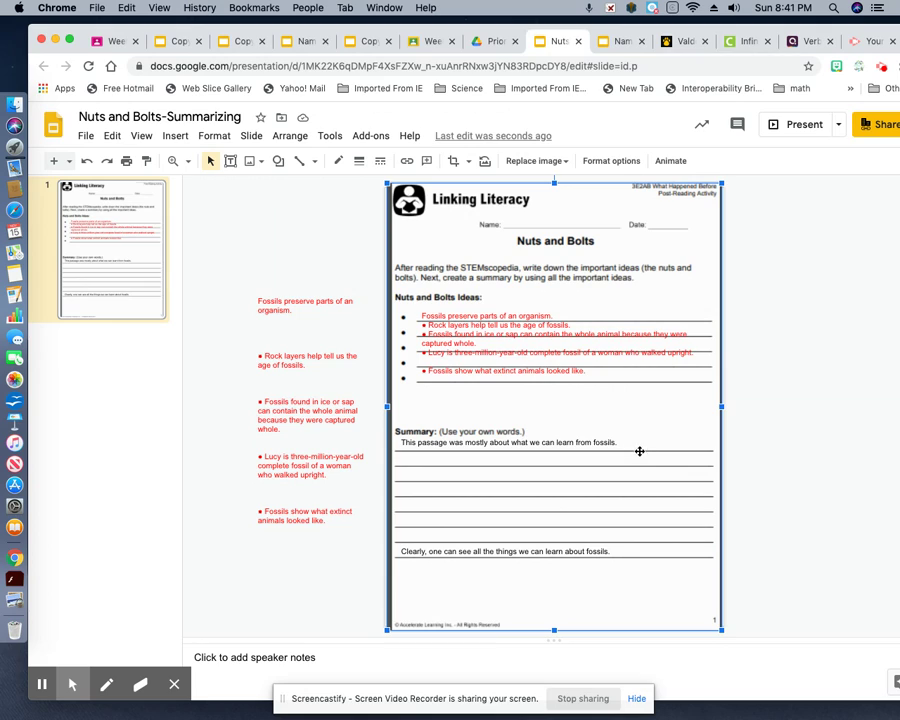
- Add "Fossils are the preserved remains of an organism." after the topic sentence in the Summary text box
left_click(605, 442)
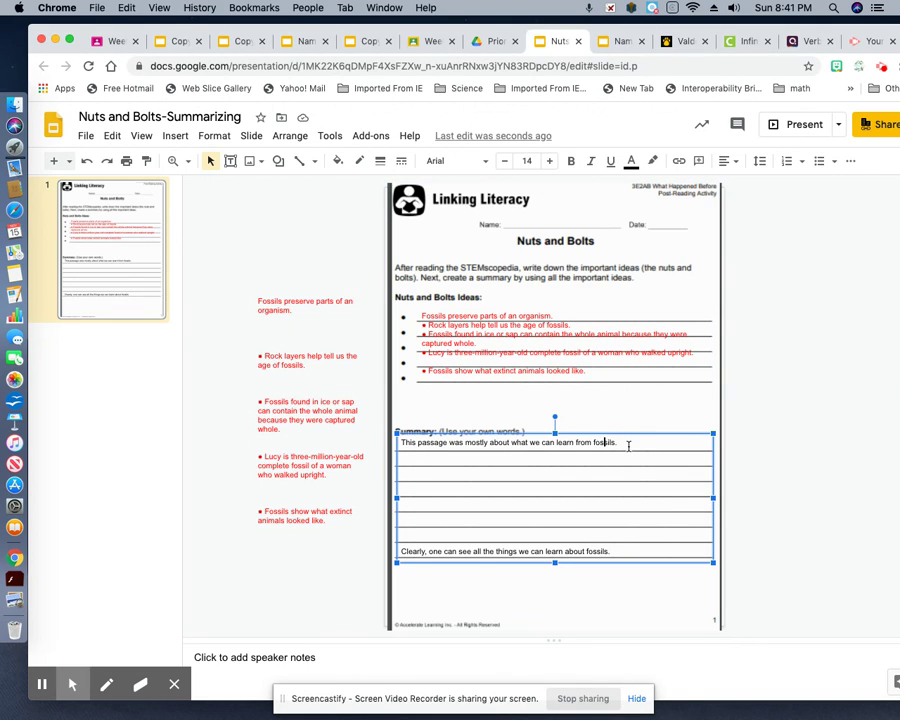
left_click(631, 442)
type("F")
type("ossils are the preserved")
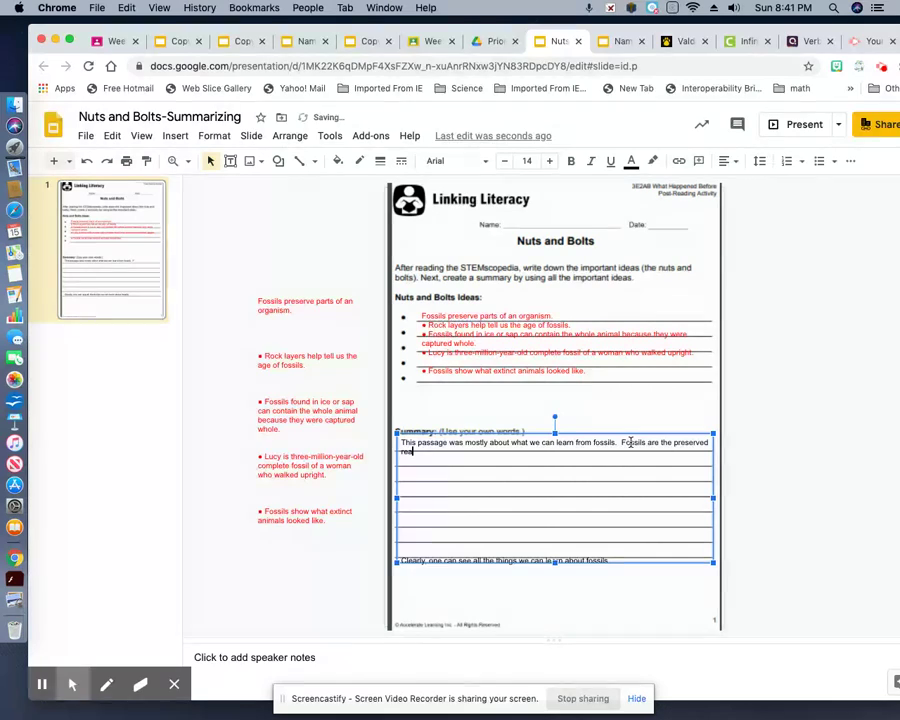
type(" remains of an organism.  ")
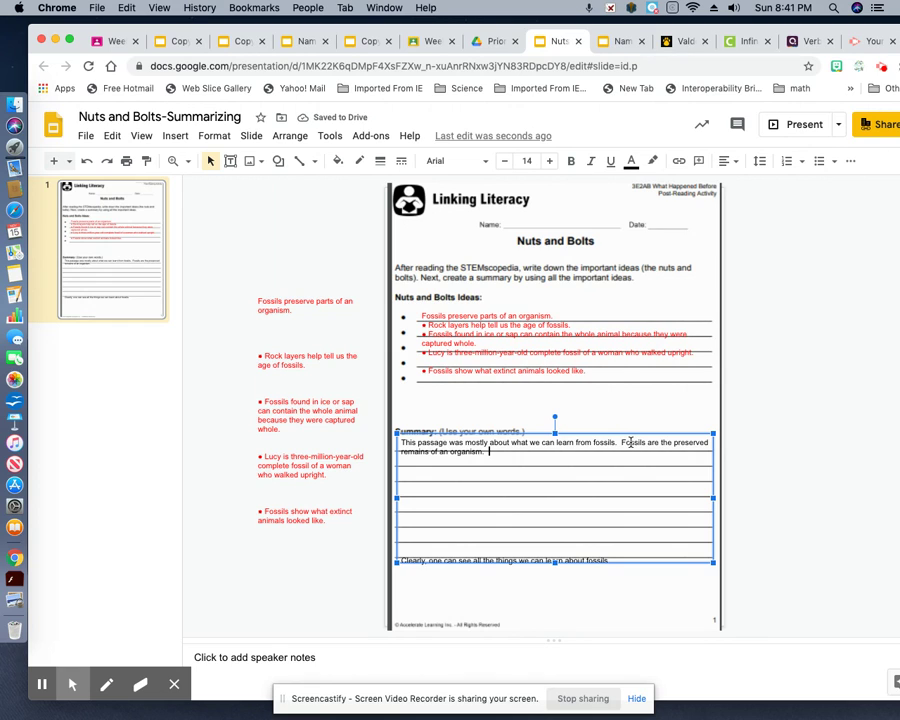
- Continue the Summary with "Rock layers help tell us the how old fossils are. Some fossils are found in ice or sap and not in the ground."
type("Rock layers help ")
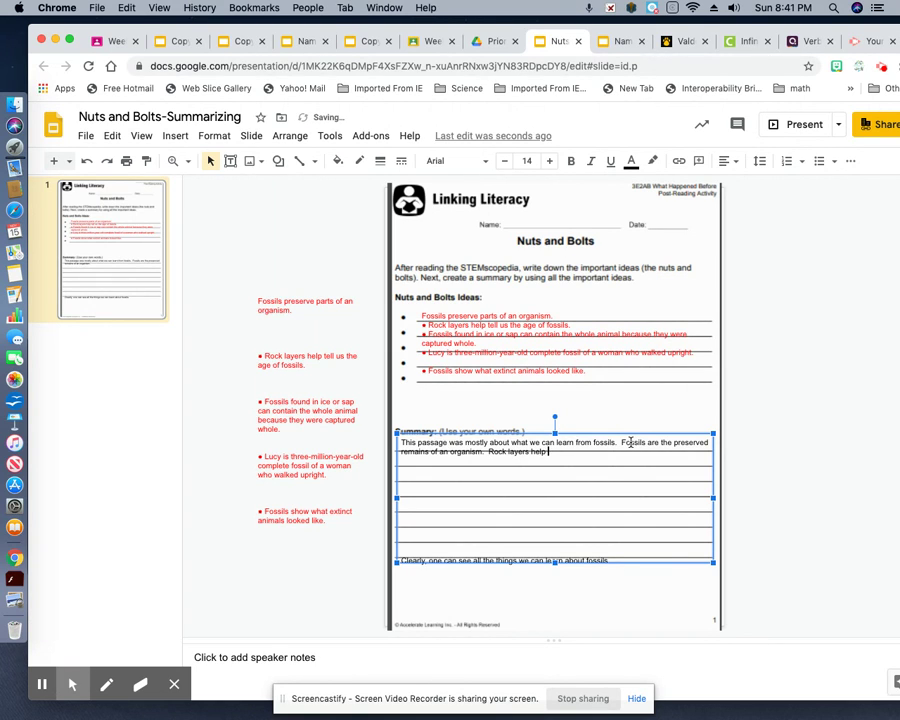
type("tell us the how old fo")
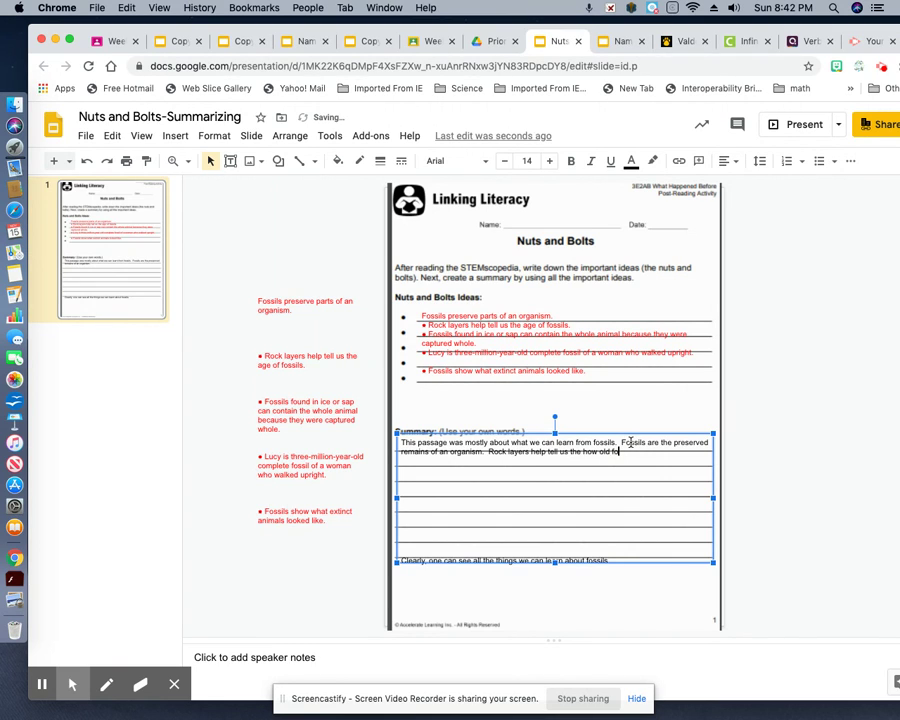
type("ssils are")
type(".  Some fossils are fou")
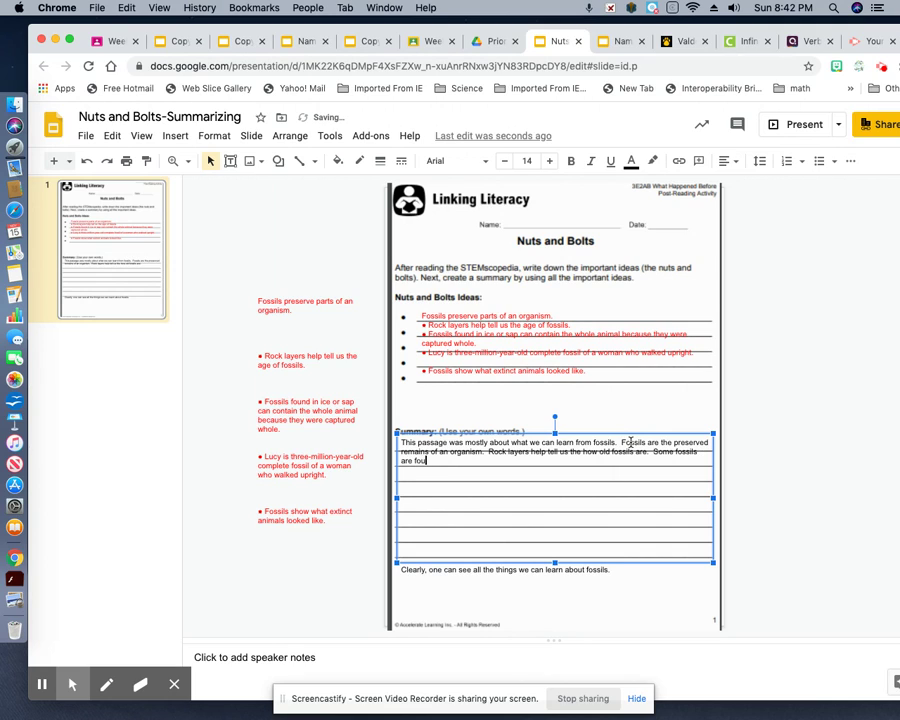
type("nd in ice or sap")
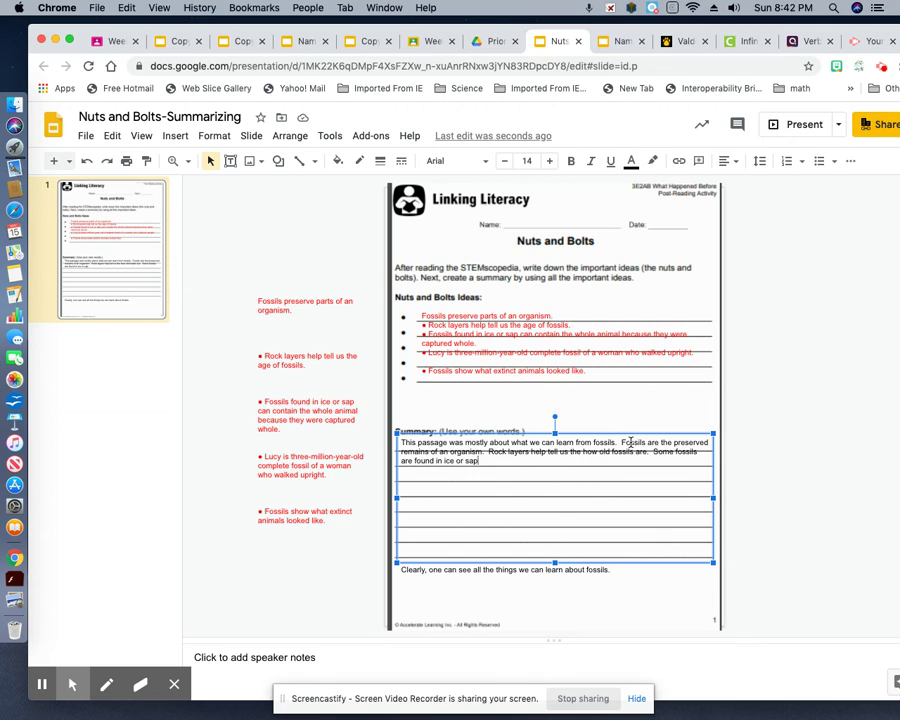
type("and not in the ground")
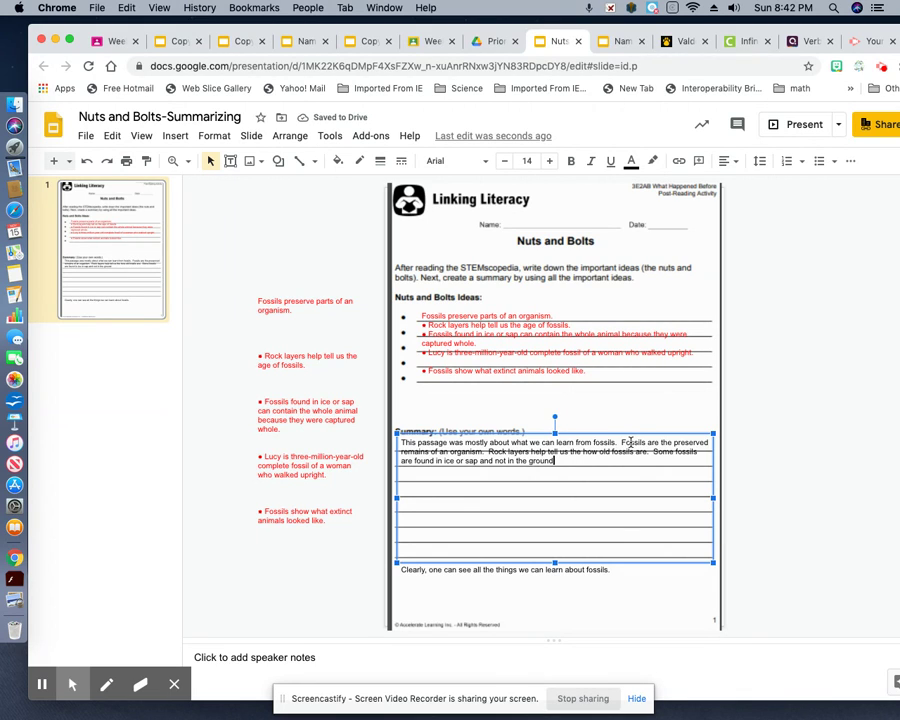
- Add the sentence "Fossils show what extinct animals once looked like." to the Summary paragraph
type(".  Fossils show what extinct")
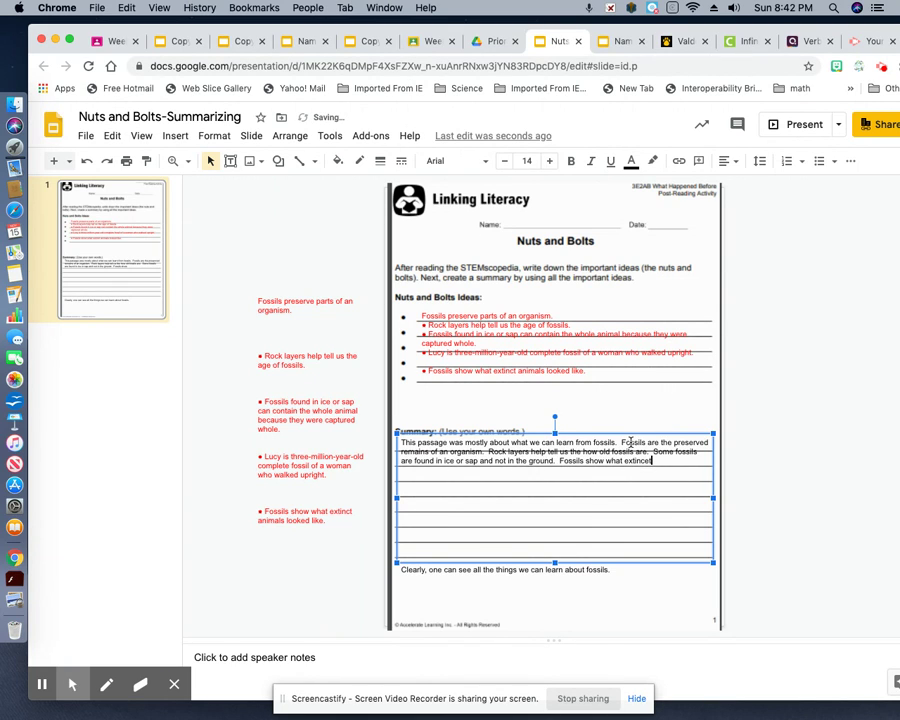
key("BackSpace")
type("t animals once looked like")
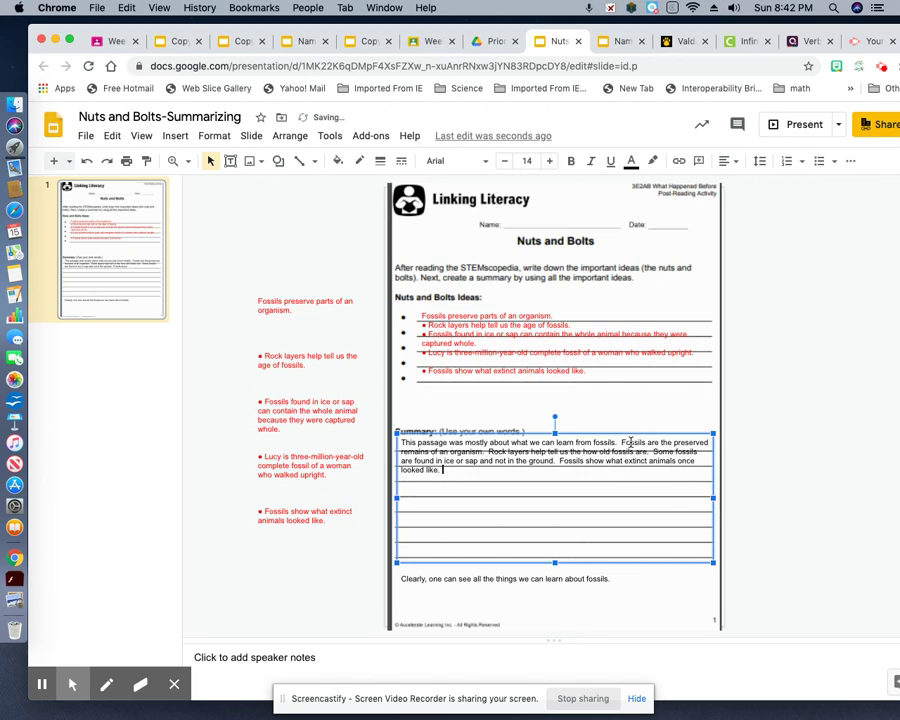
- Add "Lucy is a three million year old fossil of a woman skeleton on display in a museum." to the Summary paragraph
type(". Lucy is a three mi")
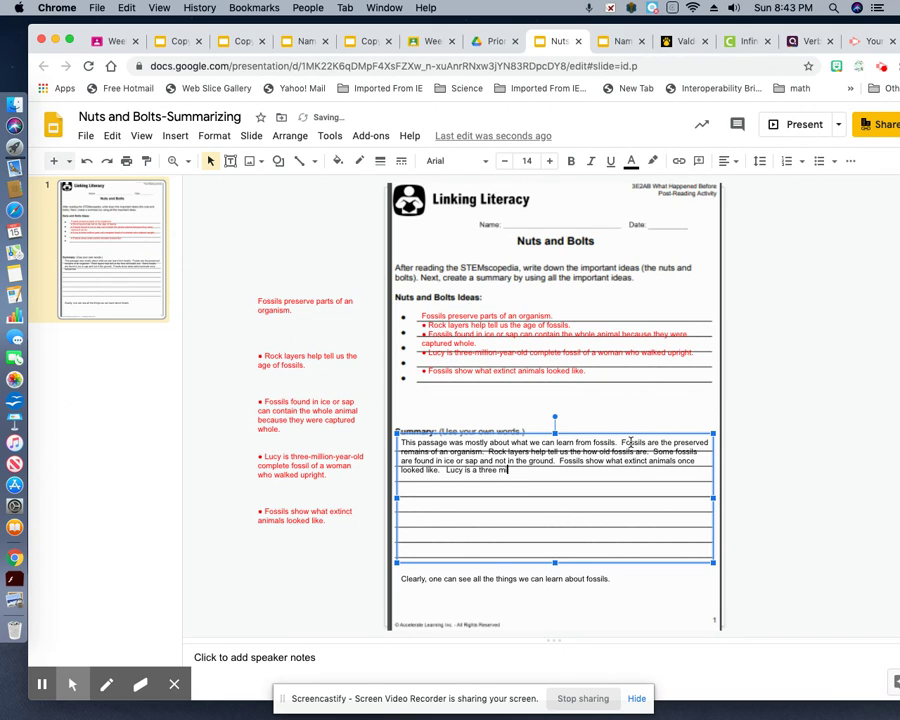
type("llion year old")
type(" fossi")
type("l f")
type(" of a w")
type("oman")
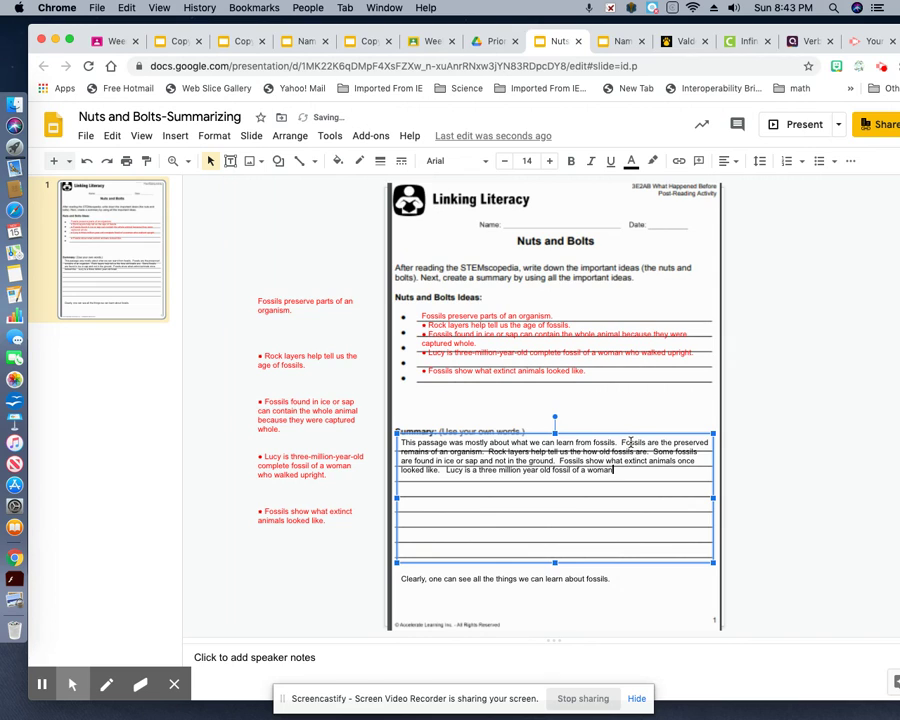
type(" skeleton on display in a museum.")
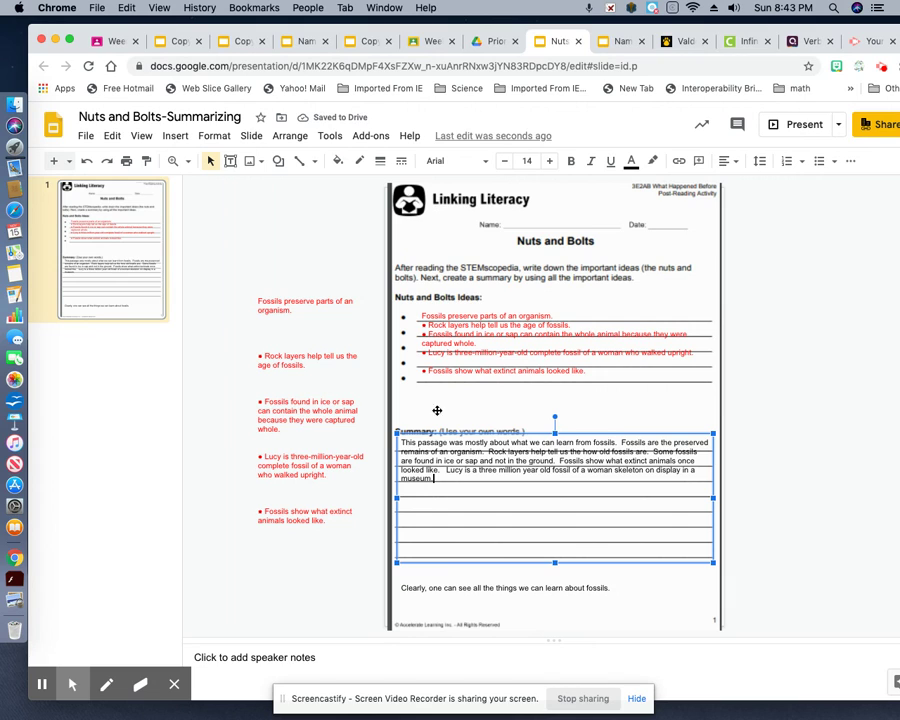
- Extend the Summary text box downward so it encloses the closing "Clearly, one can see" sentence
left_click(408, 587)
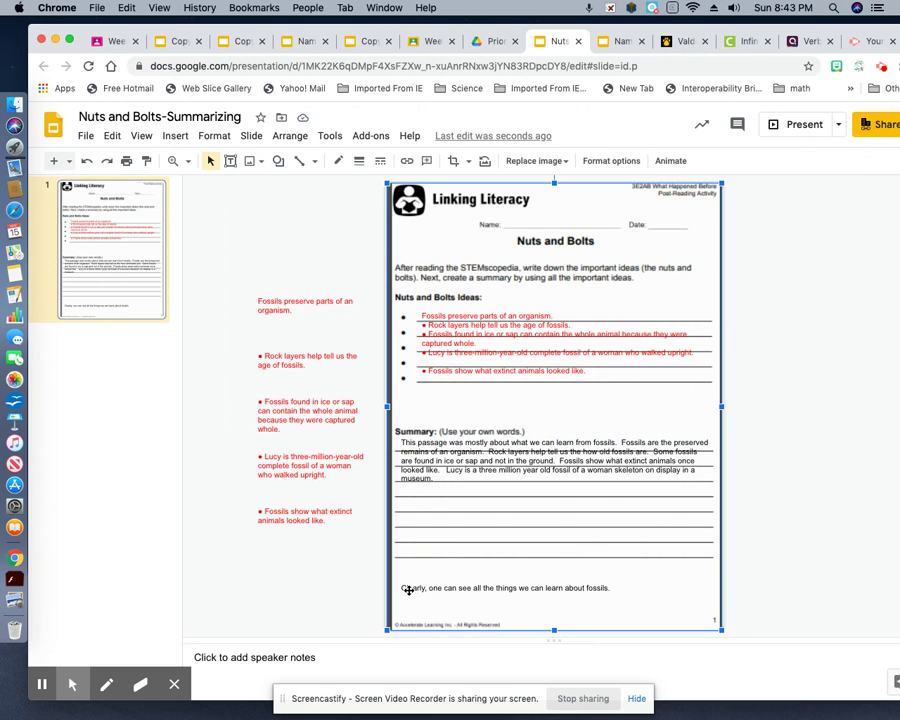
left_click(409, 590)
left_click_drag(554, 598, 555, 611)
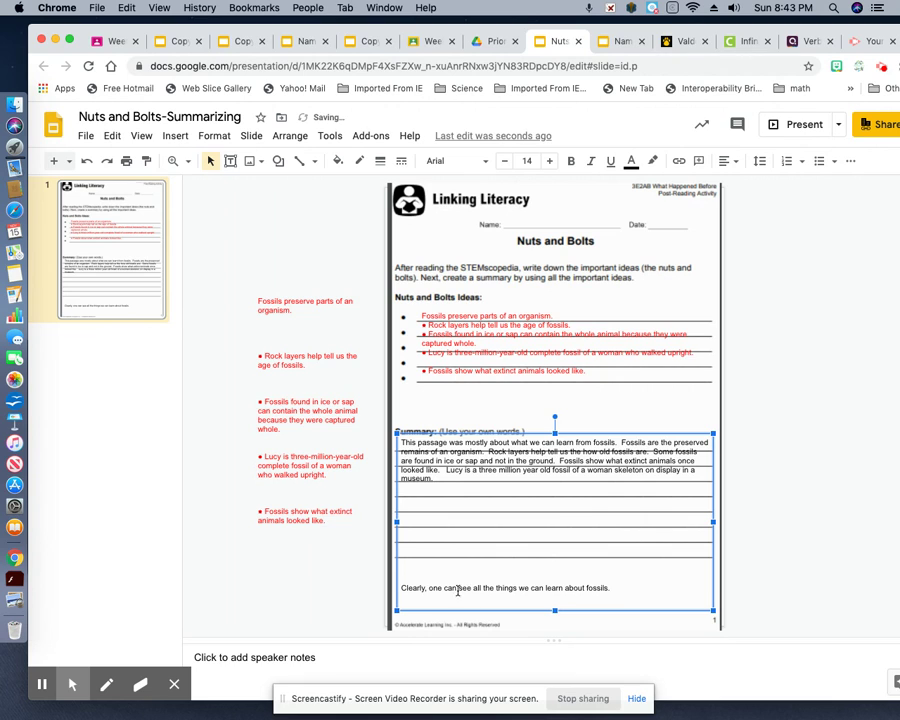
- Remove the blank lines before the closing "Clearly" sentence so it directly follows "museum." in the Summary paragraph
left_click(403, 589)
key("BackSpace")
key("BackSpace")
key("BackSpace")
key("BackSpace")
key("BackSpace")
key("BackSpace")
key("BackSpace")
key("BackSpace")
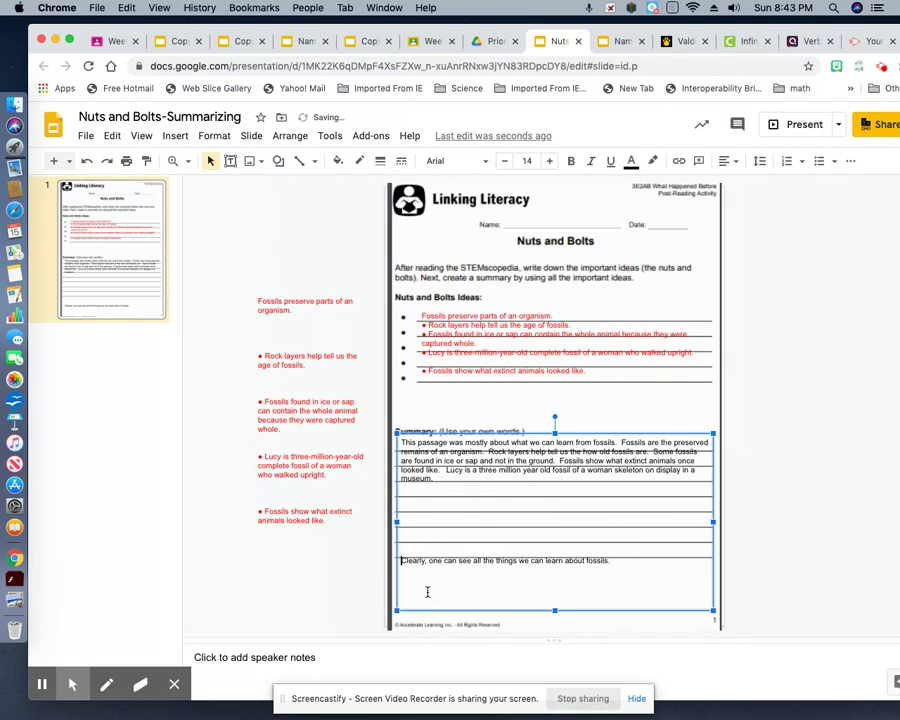
key("BackSpace")
key("BackSpace")
key("BackSpace")
key("BackSpace")
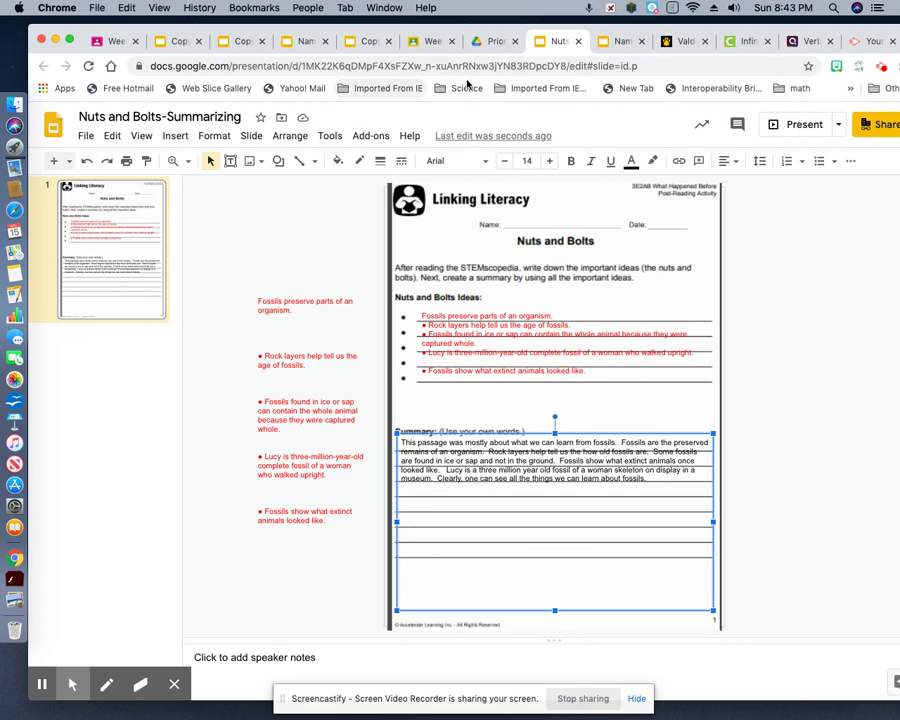
- Switch to Google Drive and reload its Priority page, then return to the "Week 2 Science on Fossils" assignment in Google Classroom
left_click(497, 48)
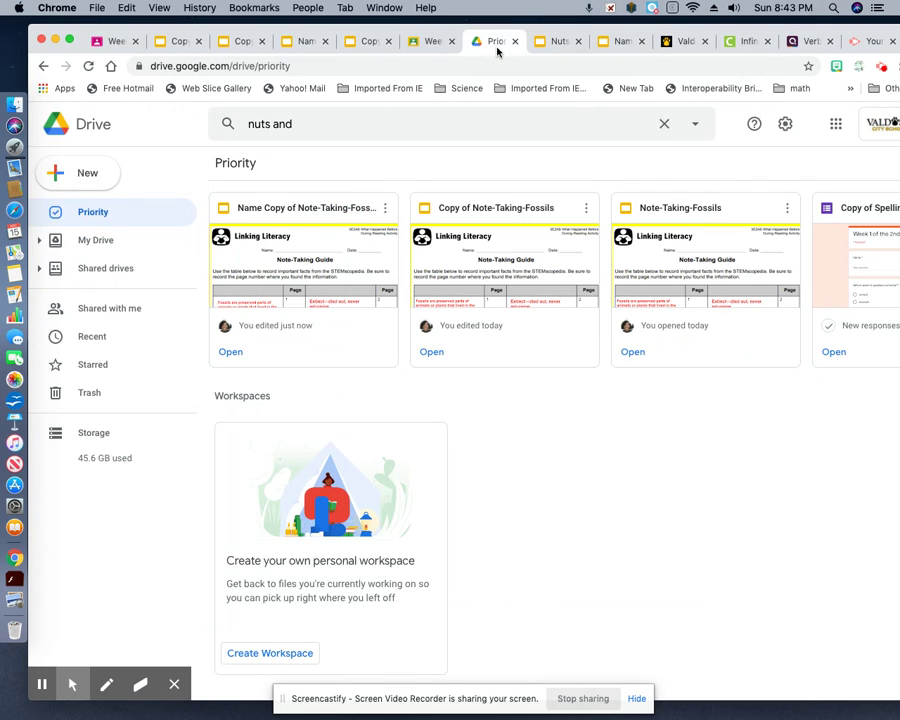
left_click(837, 134)
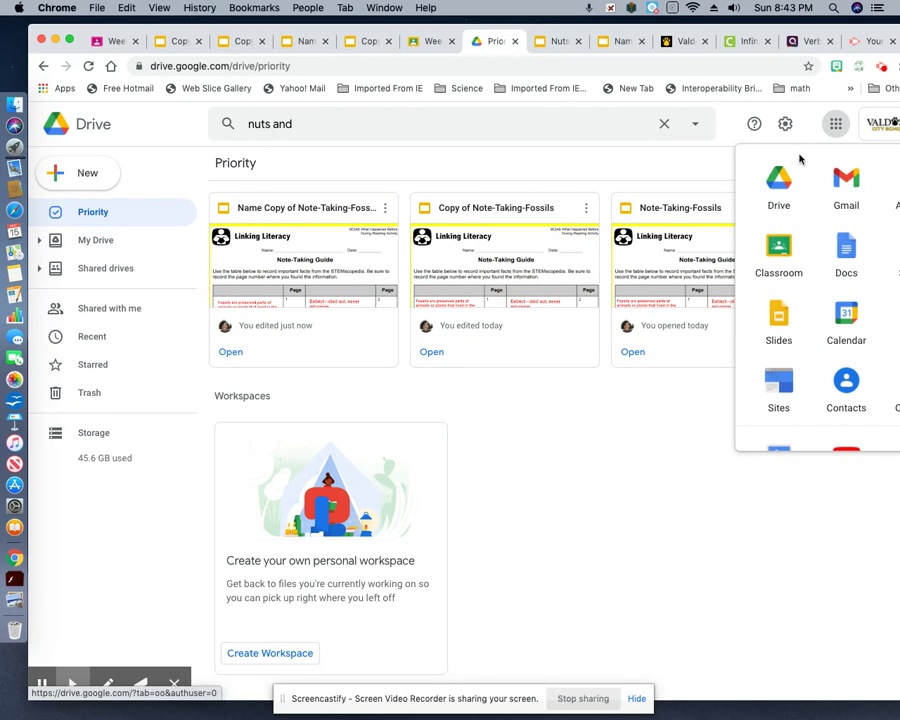
left_click(780, 176)
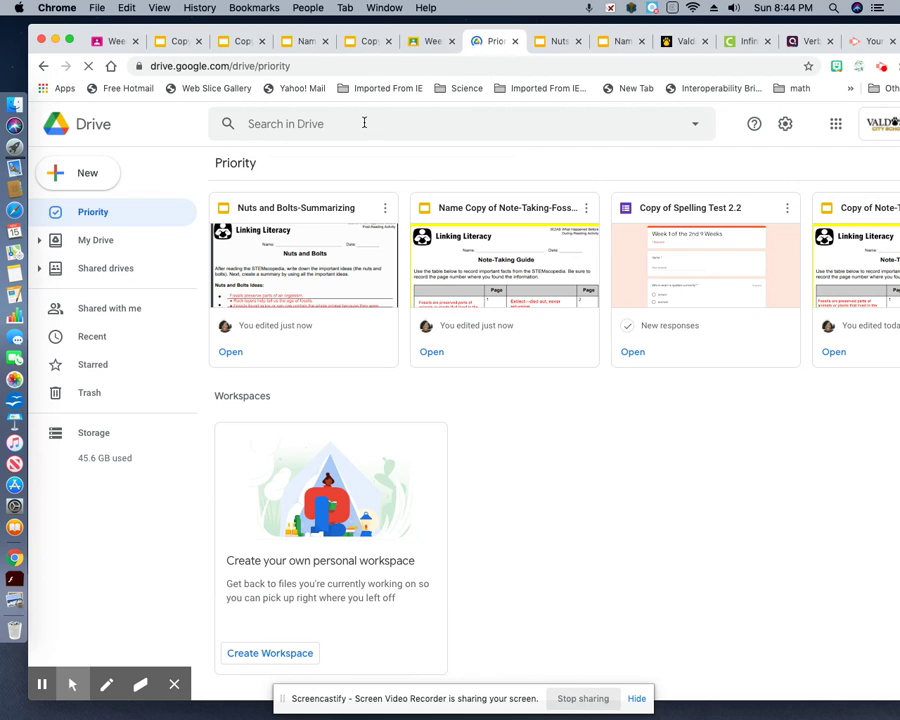
left_click(82, 38)
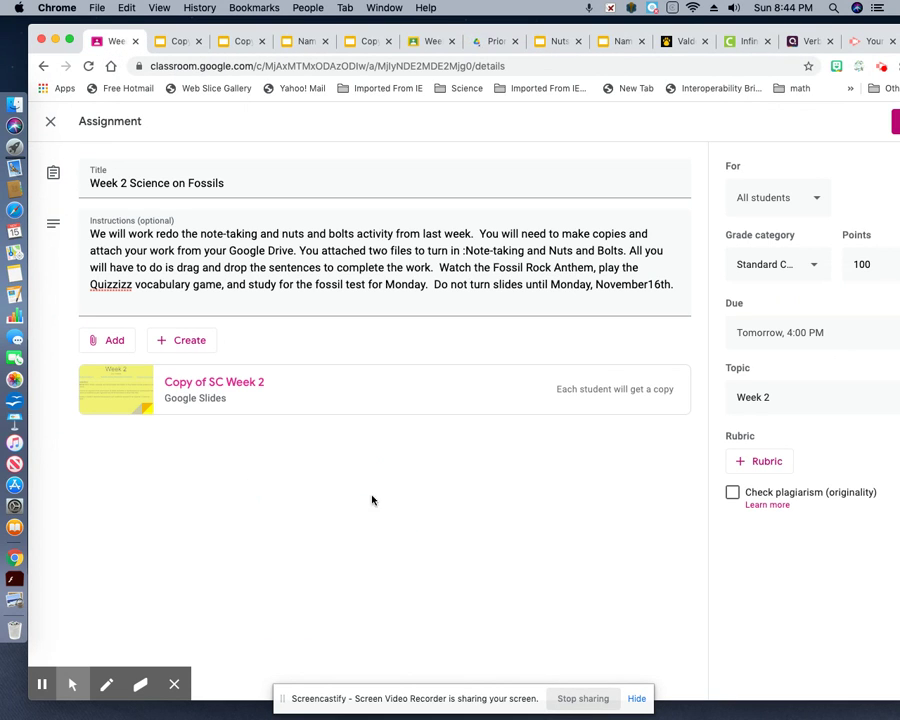